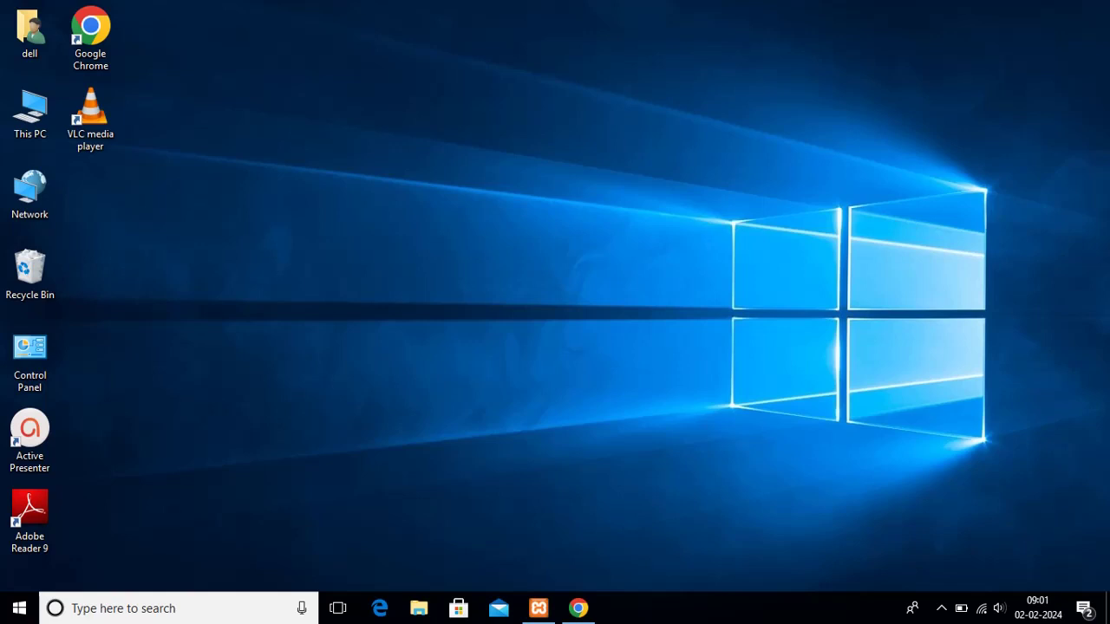
Check the Apache and MySQL modules in the XAMPP Control Panel, and view the WordPress dashboard in Chrome.
left_click(541, 610)
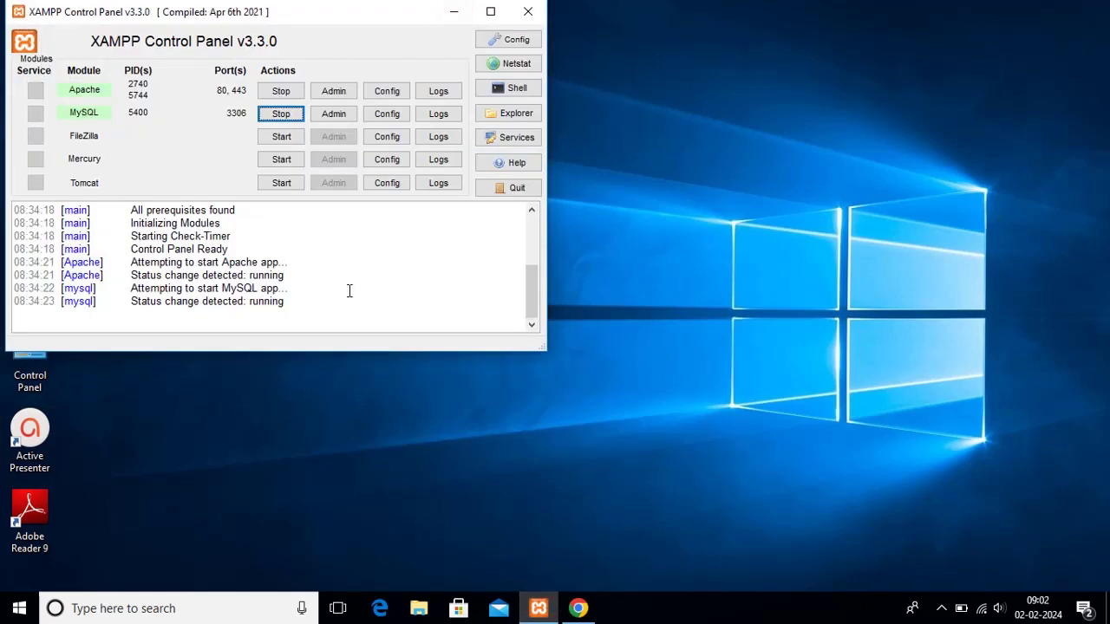
left_click(454, 12)
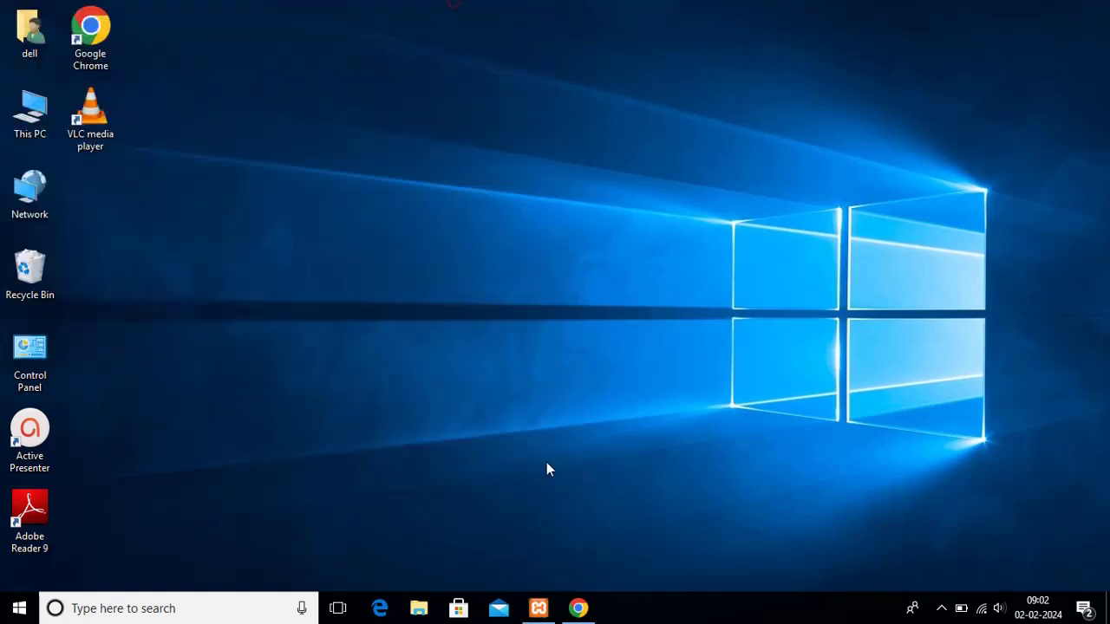
left_click(588, 612)
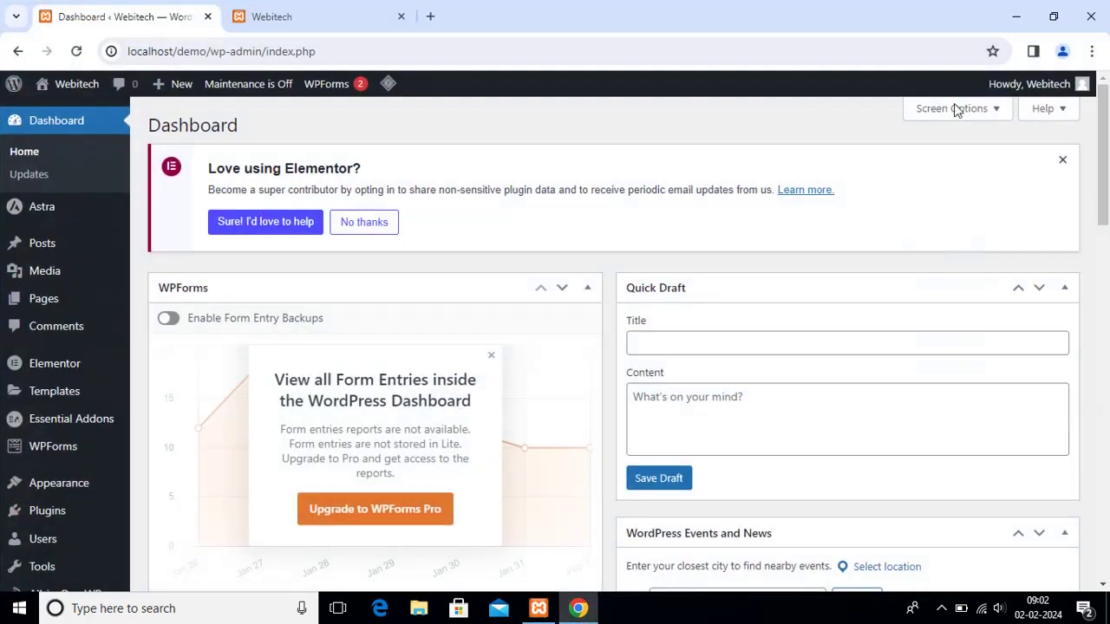
left_click(1016, 15)
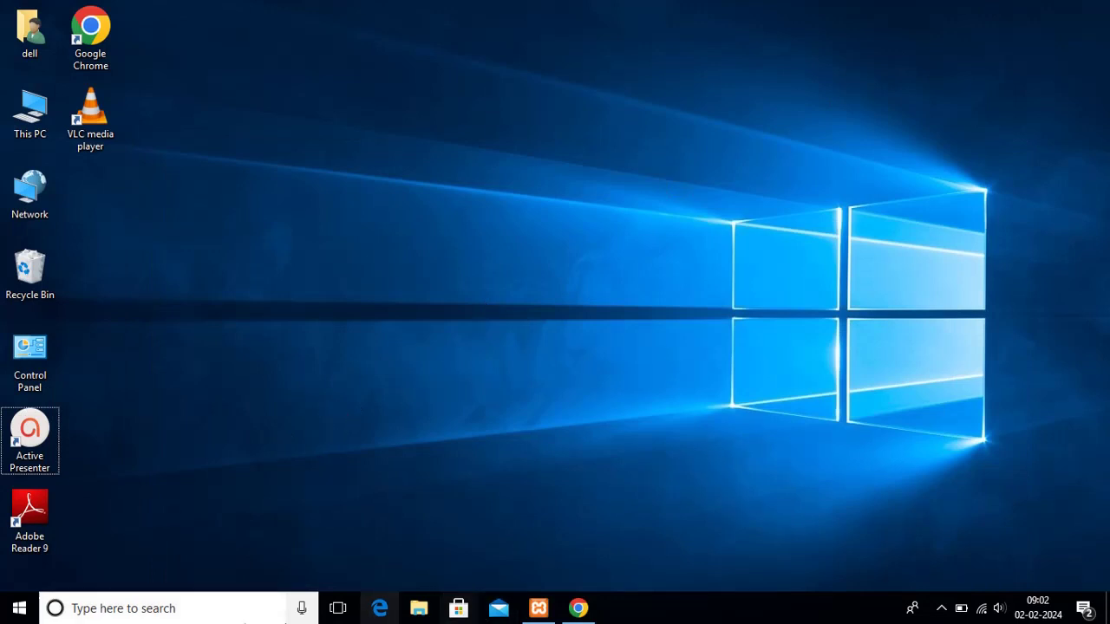
Open Microsoft Office Excel 2007 and complete its welcome setup, keeping the default privacy options and declining Microsoft Update.
left_click(128, 609)
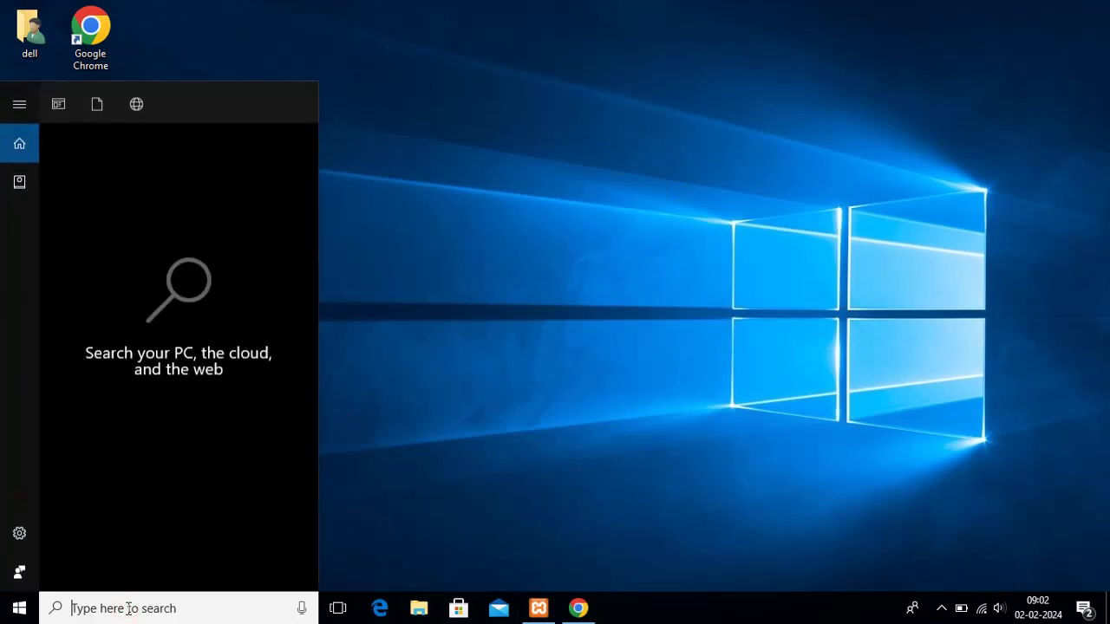
type("ex")
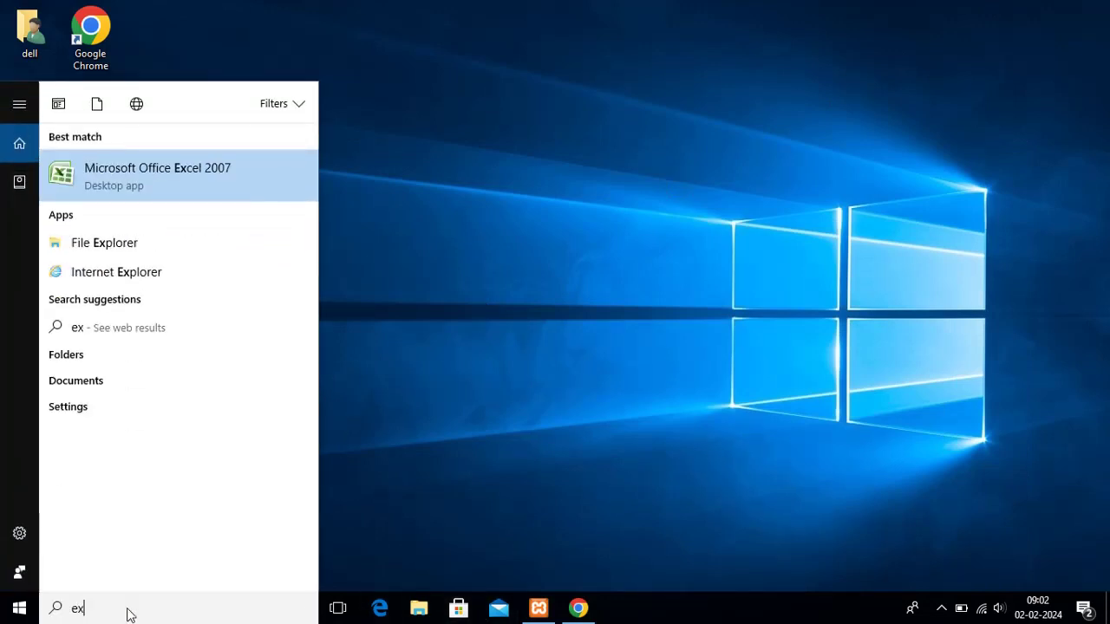
key("Return")
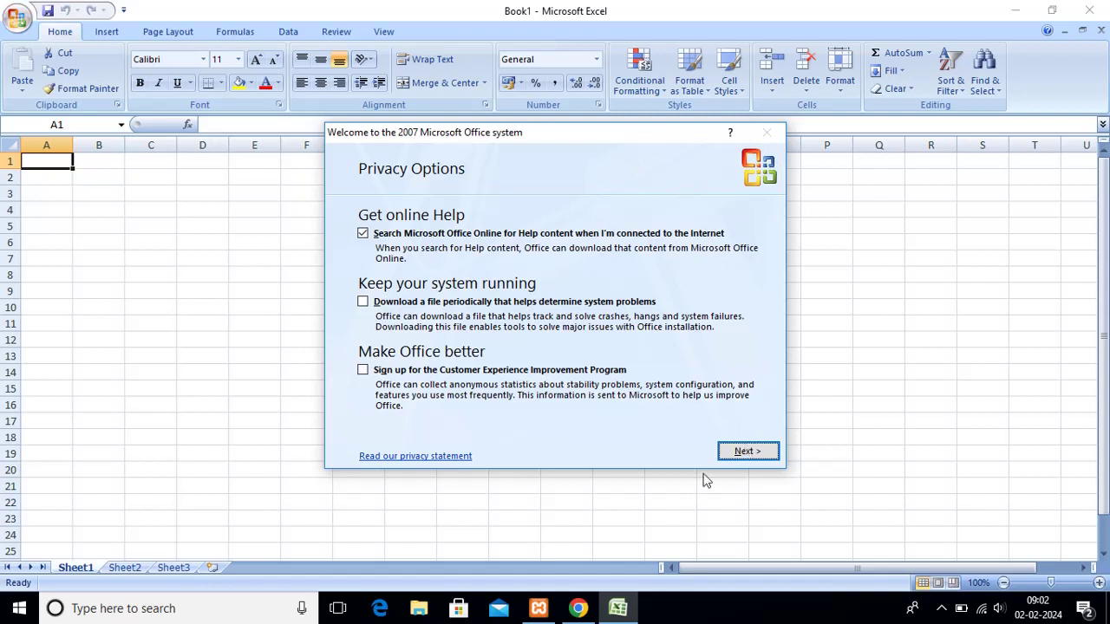
left_click(745, 452)
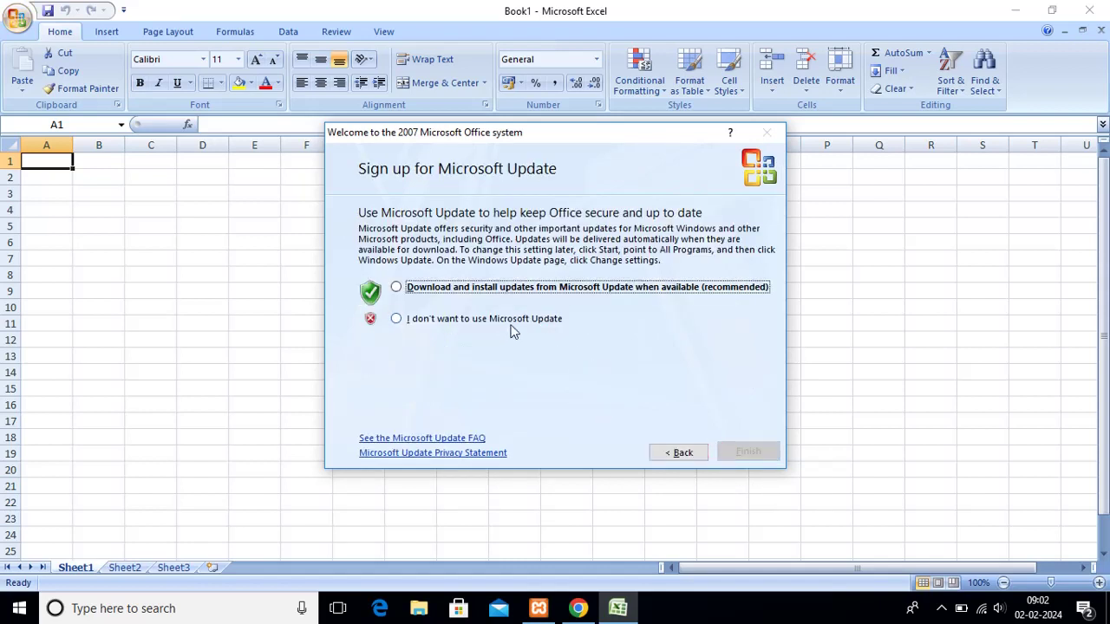
left_click(512, 326)
left_click(741, 454)
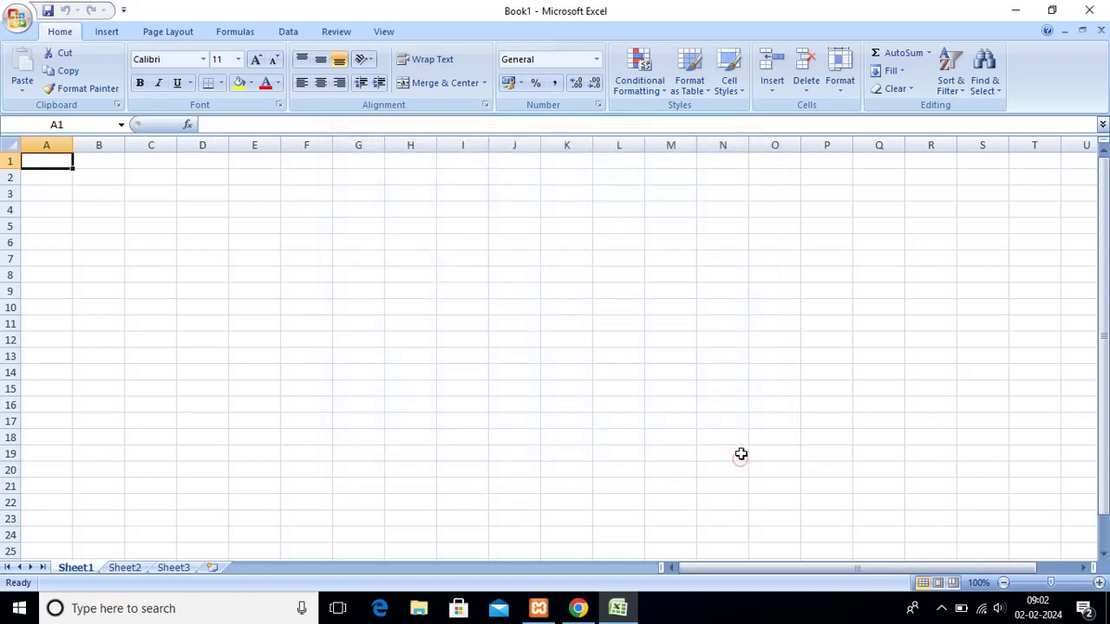
Enter the numbers 1 to 10 down cells A1 through A10, one number per cell.
type("1")
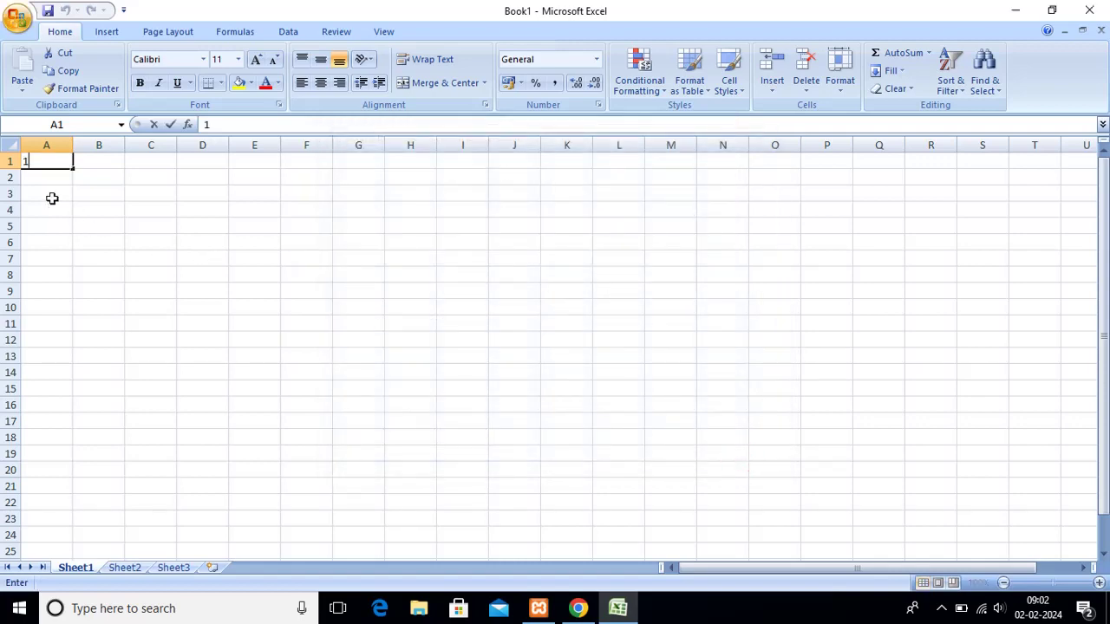
mouse_move(74, 170)
left_mouse_down()
mouse_move(70, 334)
mouse_move(56, 198)
mouse_move(74, 164)
mouse_move(55, 171)
mouse_move(73, 250)
mouse_move(73, 184)
left_mouse_up()
left_click(57, 177)
type("2")
left_click(59, 211)
left_click(56, 192)
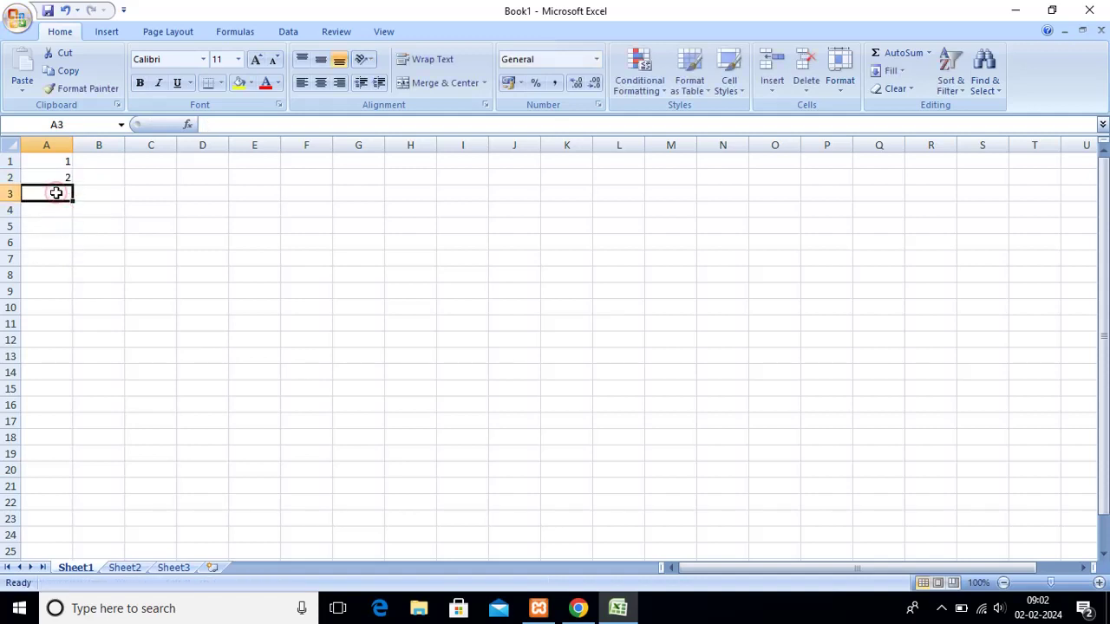
type("3")
left_click(57, 192)
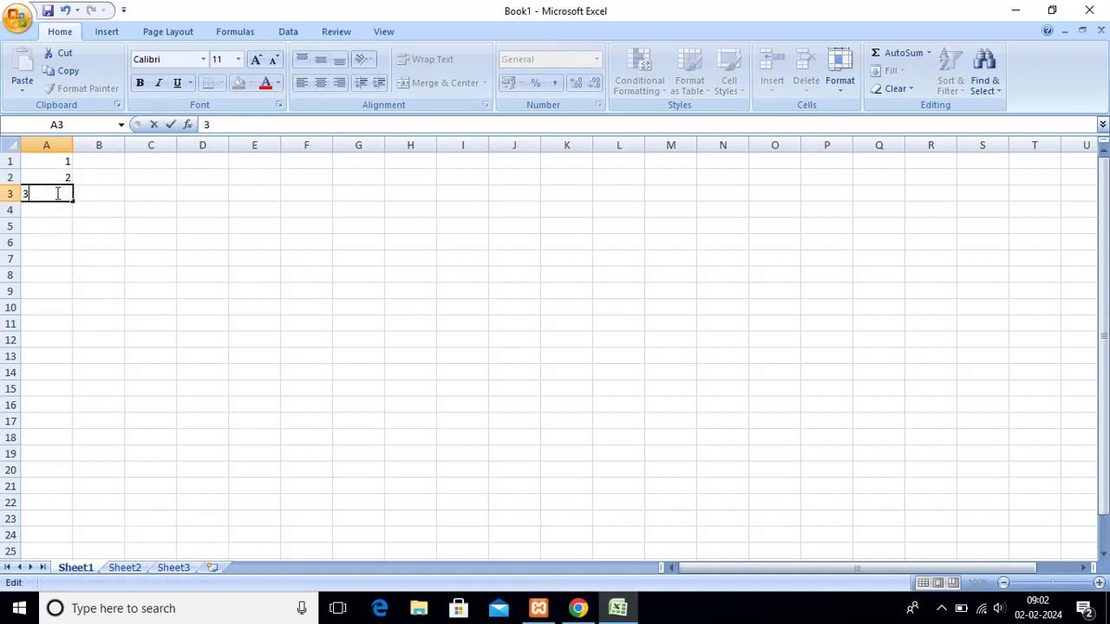
type("4")
key("BackSpace")
key("Return")
type("4")
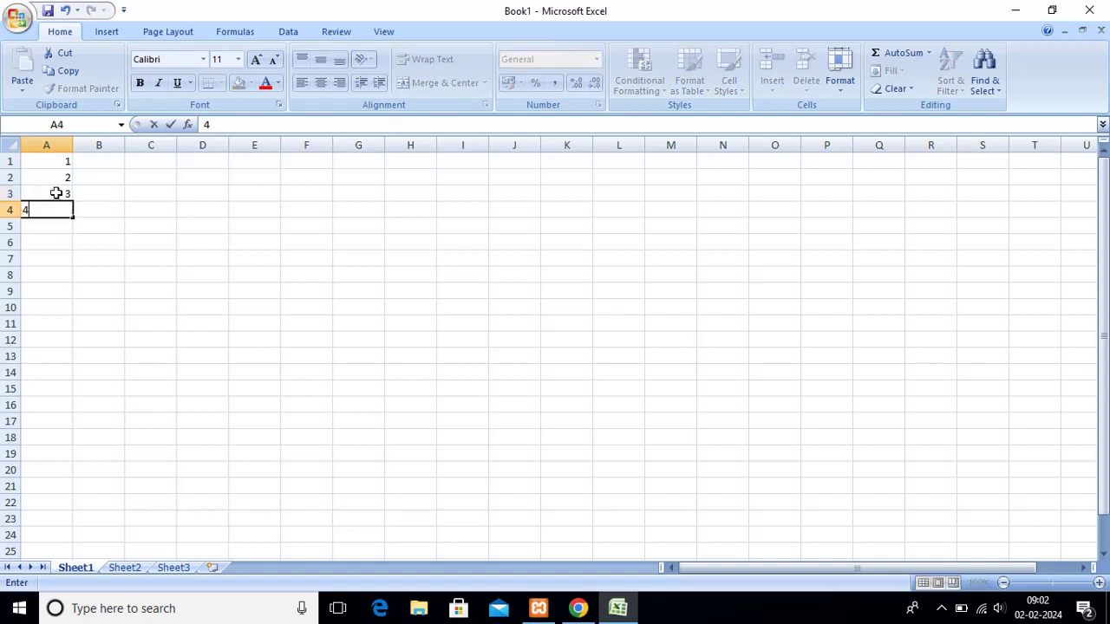
key("Return")
type("5")
key("Return")
type("6")
key("Return")
type("7")
key("Return")
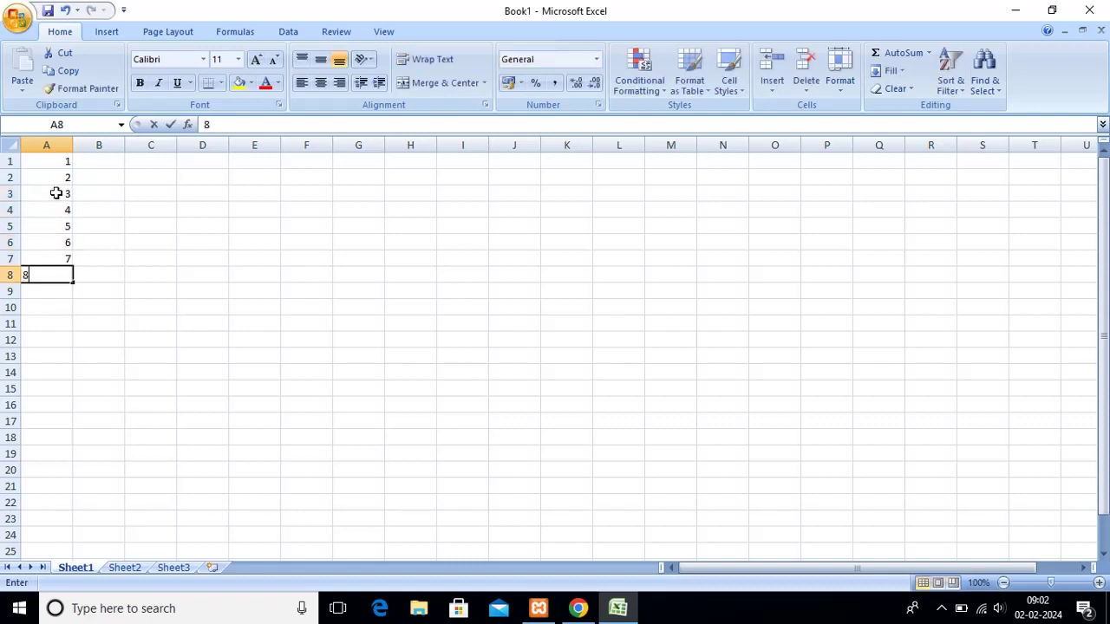
type("8")
key("Return")
type("9")
key("Return")
type("0")
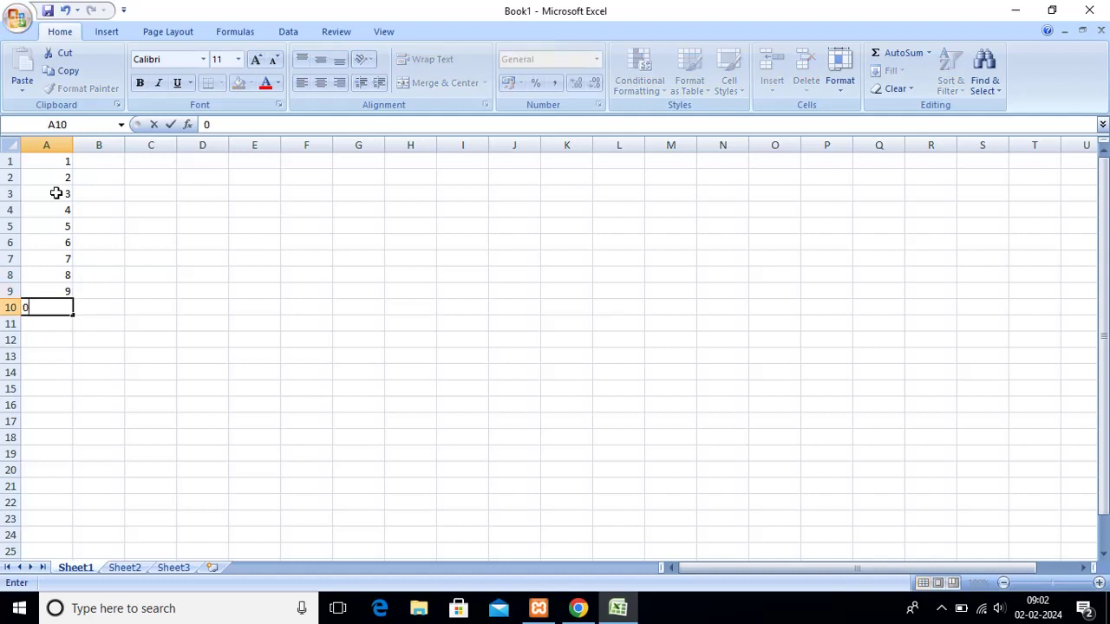
key("BackSpace")
type("10")
key("Tab")
Enter the lowercase letters a to j down cells B1 through B10, one letter per cell.
key("Up")
key("Up")
key("Up")
key("Up")
key("Up")
key("Up")
key("Up")
key("Up")
key("Up")
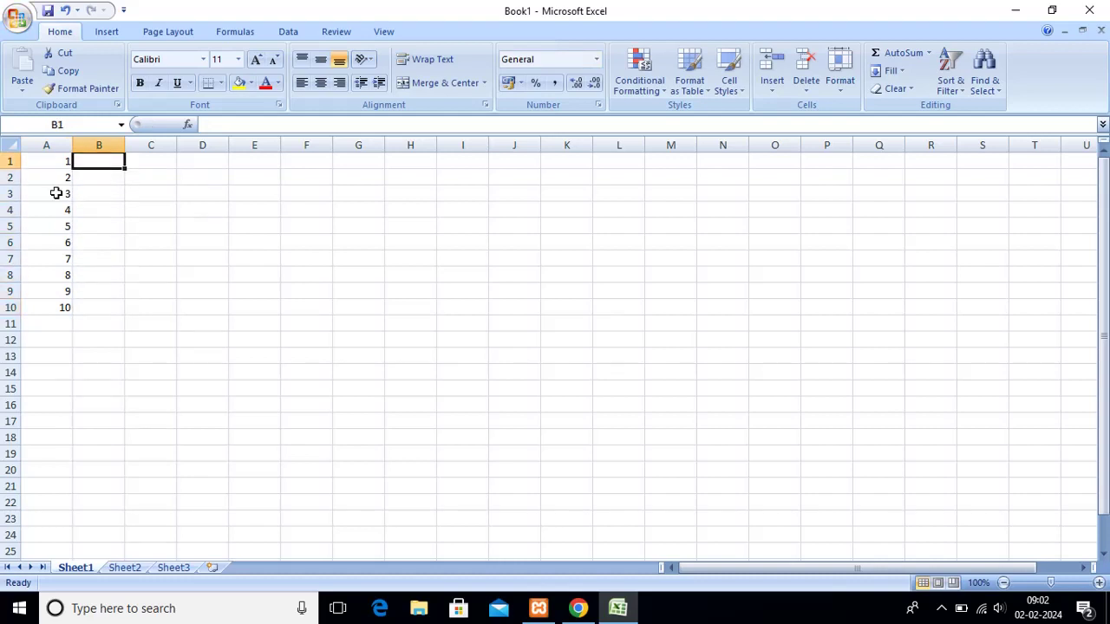
type("a")
key("Return")
type("b")
key("Return")
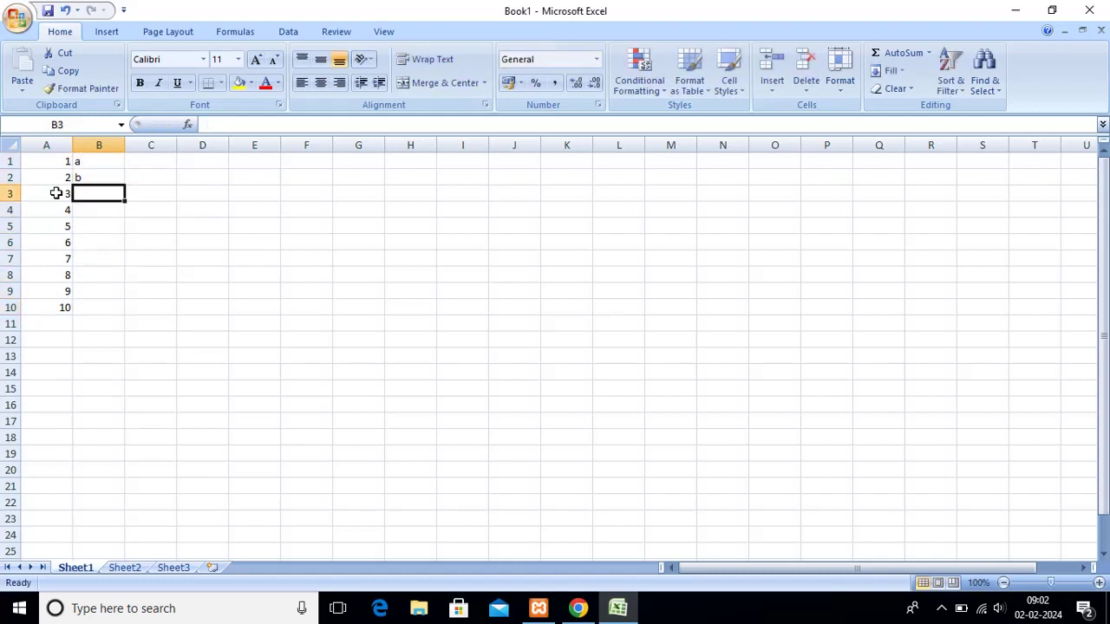
type("c")
key("Return")
type("d")
key("Return")
type("e")
key("Return")
type("r")
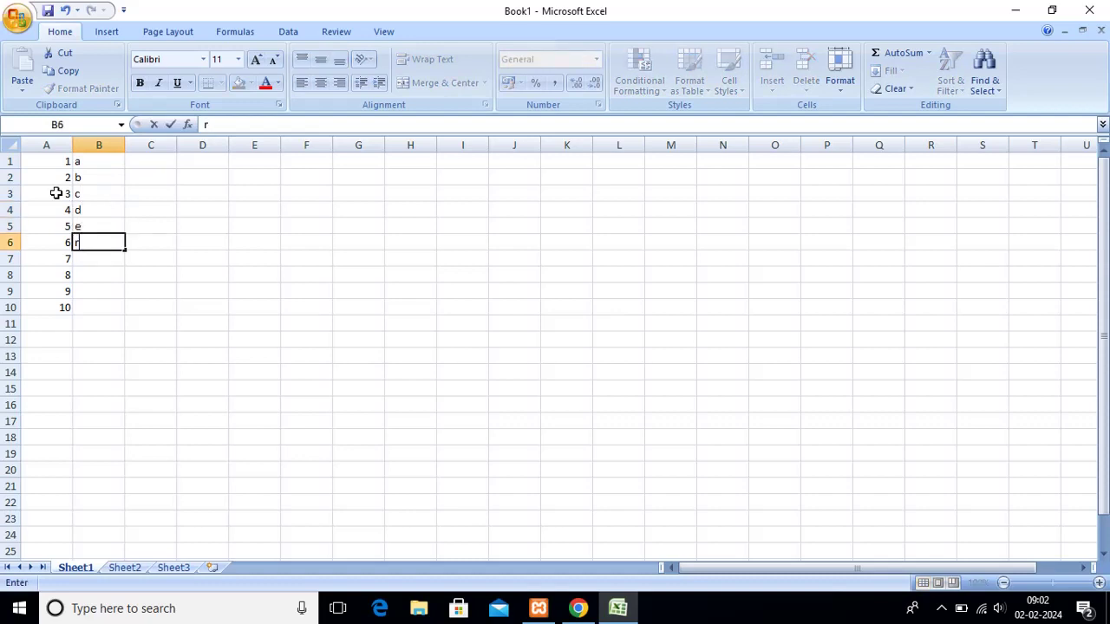
key("BackSpace")
type("f")
key("Return")
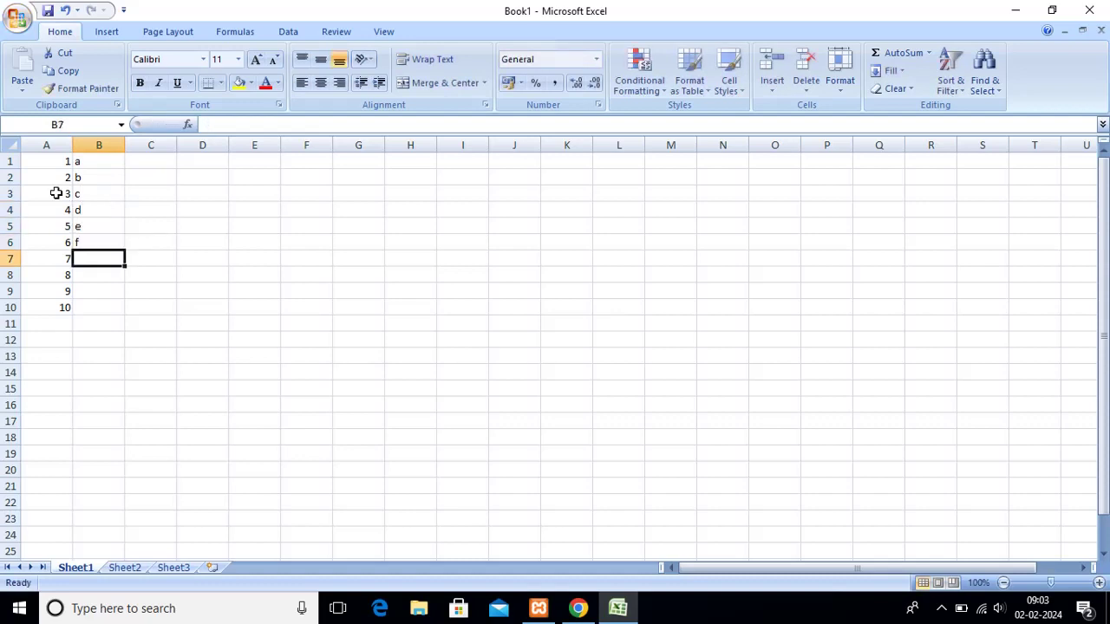
type("g")
key("Return")
type("h")
key("Return")
type("i")
key("Return")
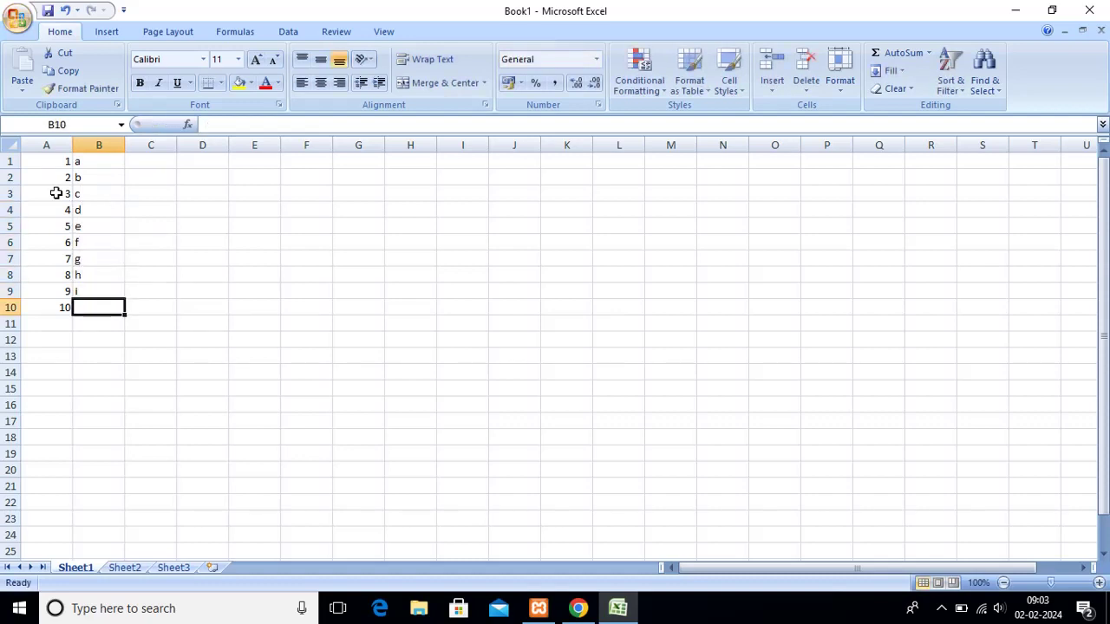
type("j")
key("Tab")
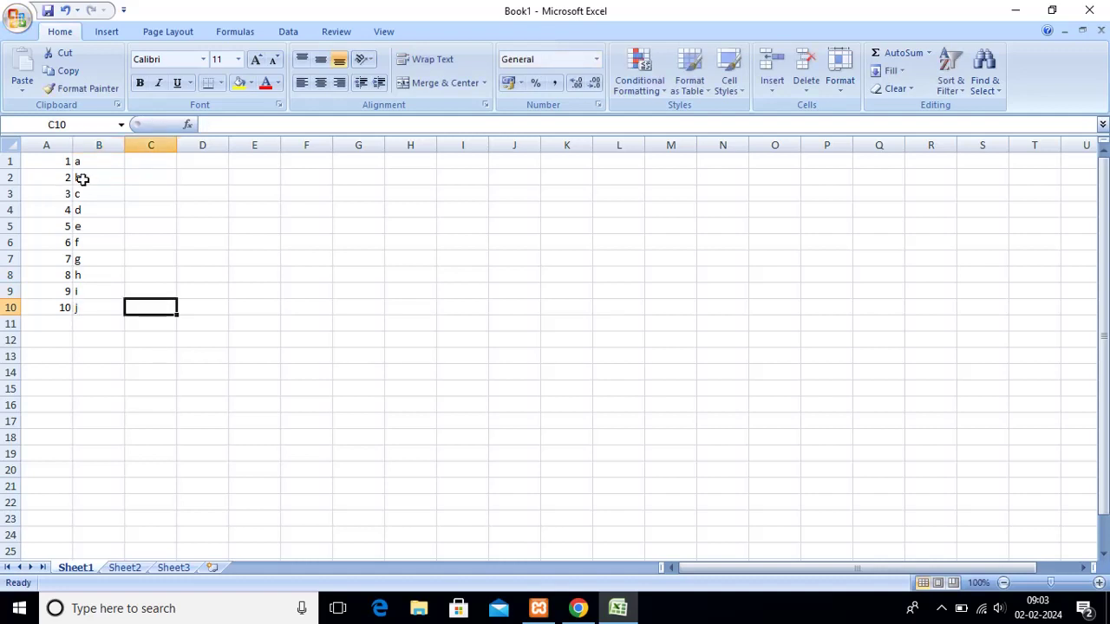
Fill the block A1:B10 across through column J as repeated copies, and save the workbook as Book1.xlsx in the Downloads folder.
left_click_drag(60, 161, 533, 311)
left_click(262, 323)
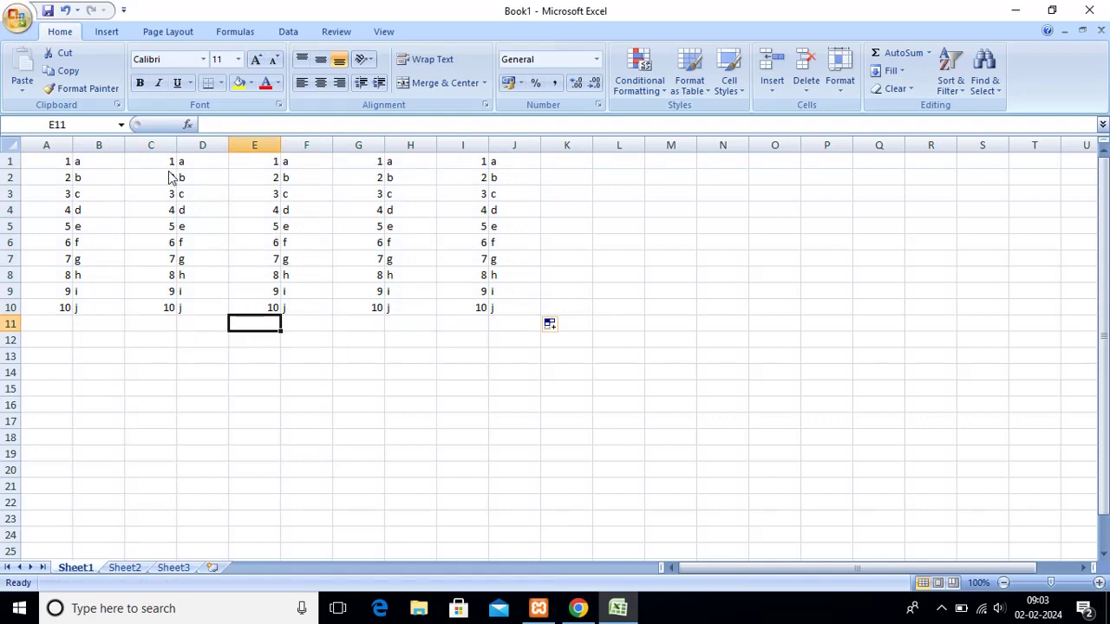
key("ctrl+s")
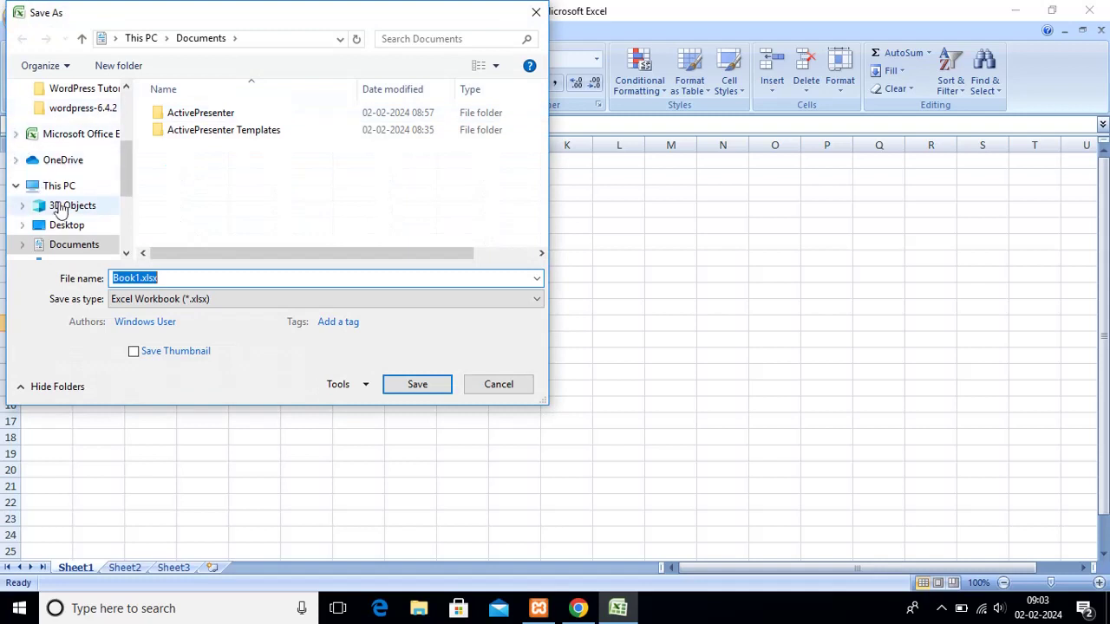
scroll(68, 174, "up", 2)
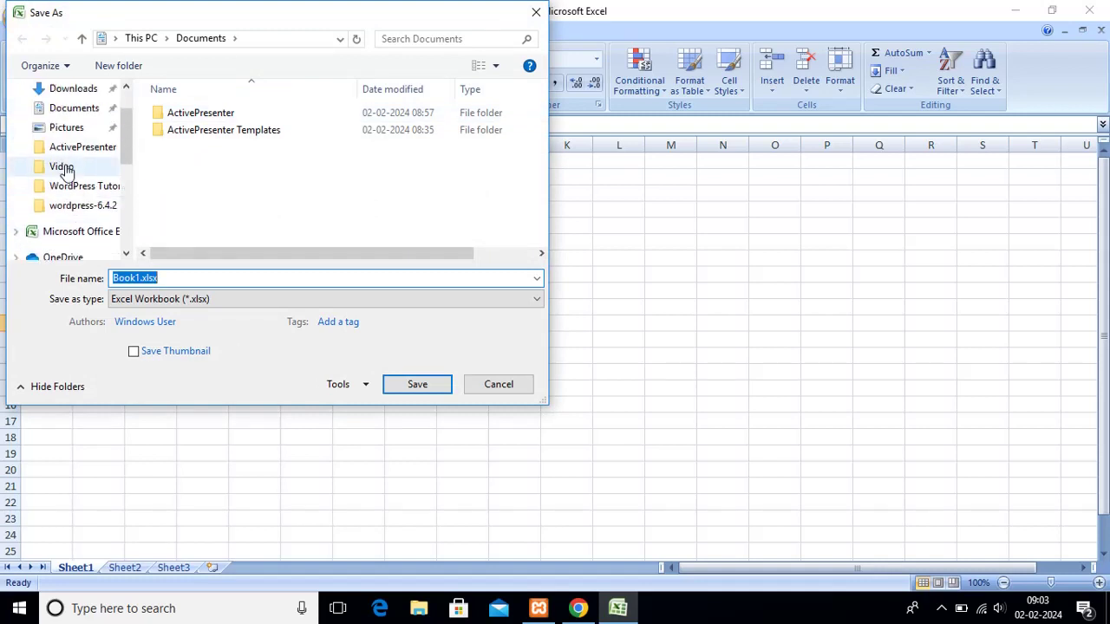
left_click(66, 94)
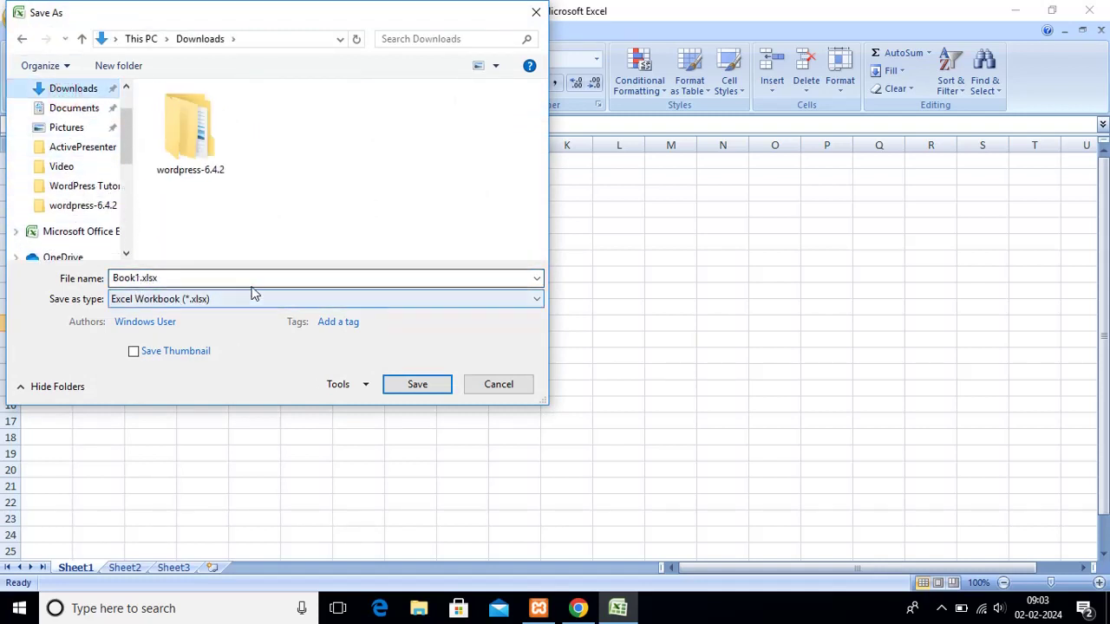
left_click(417, 386)
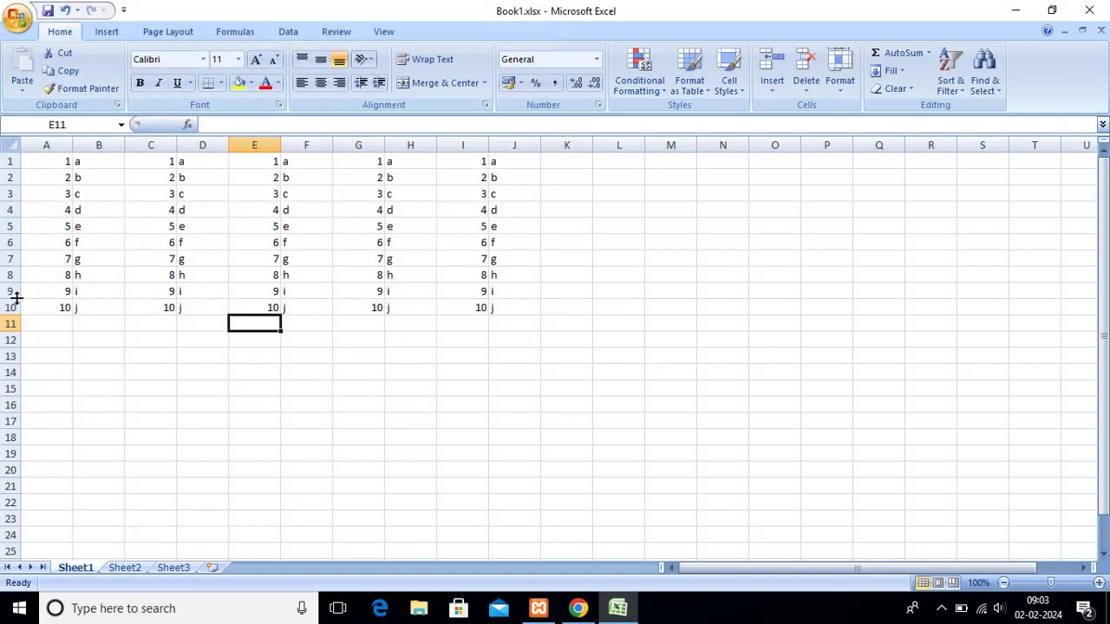
Switch to Chrome, view the Webitech site's home page and WordPress dashboard, and close the home page tab.
left_click(595, 621)
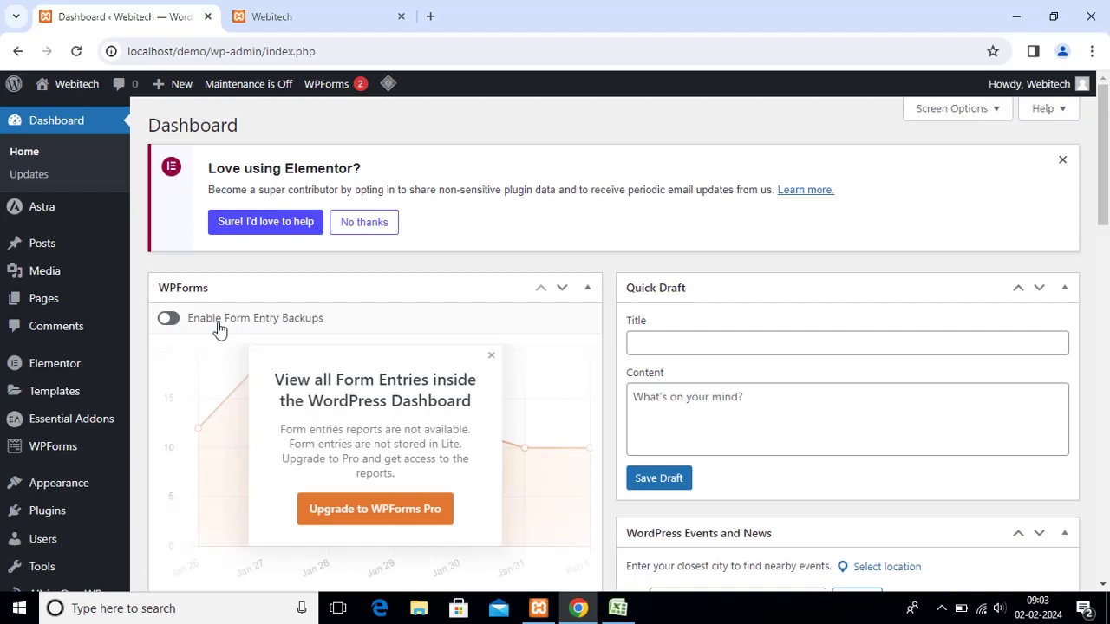
left_click(289, 13)
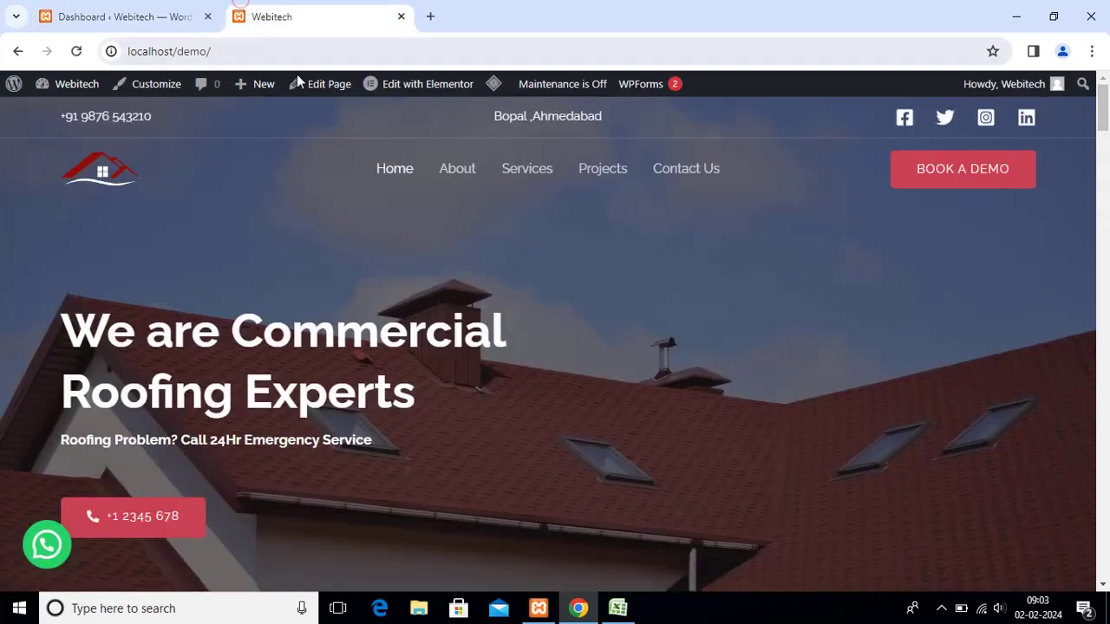
left_click(93, 11)
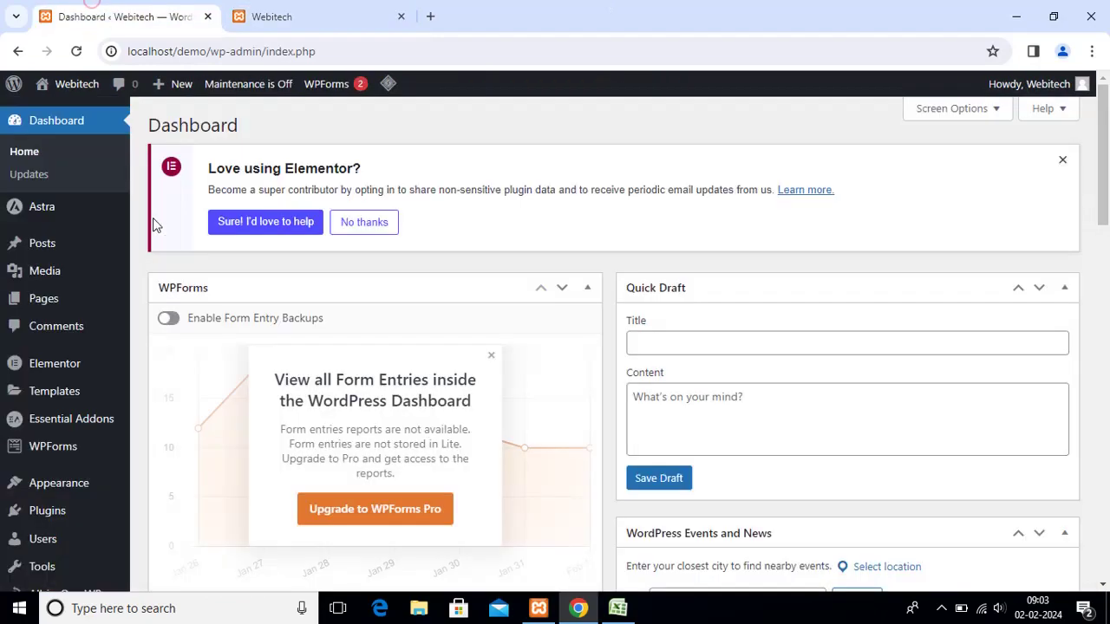
left_click(304, 8)
left_click(119, 12)
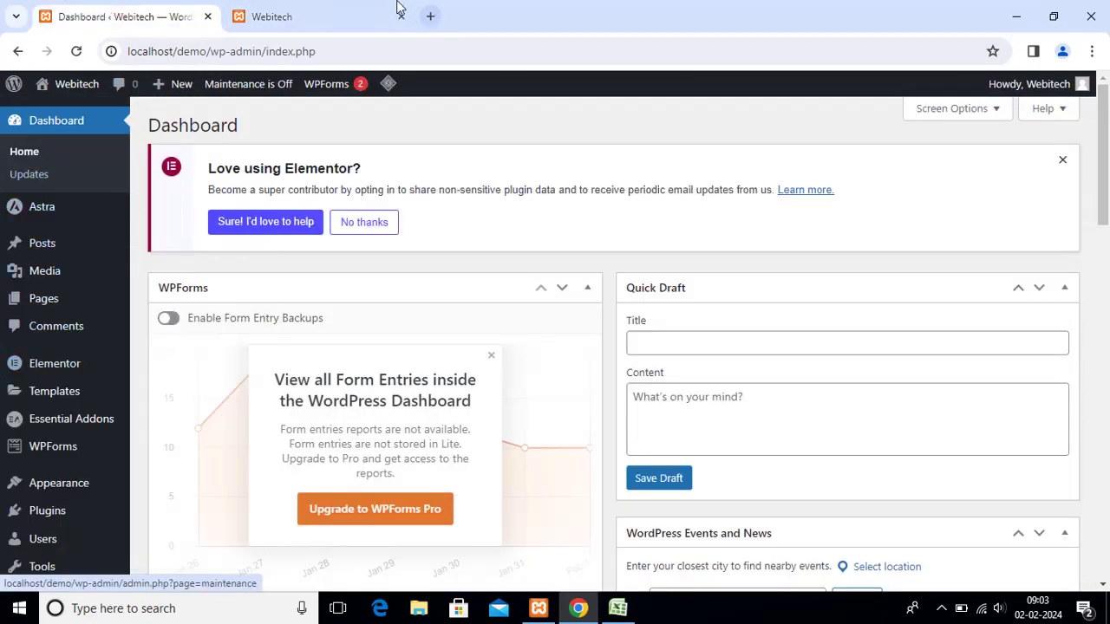
left_click(337, 7)
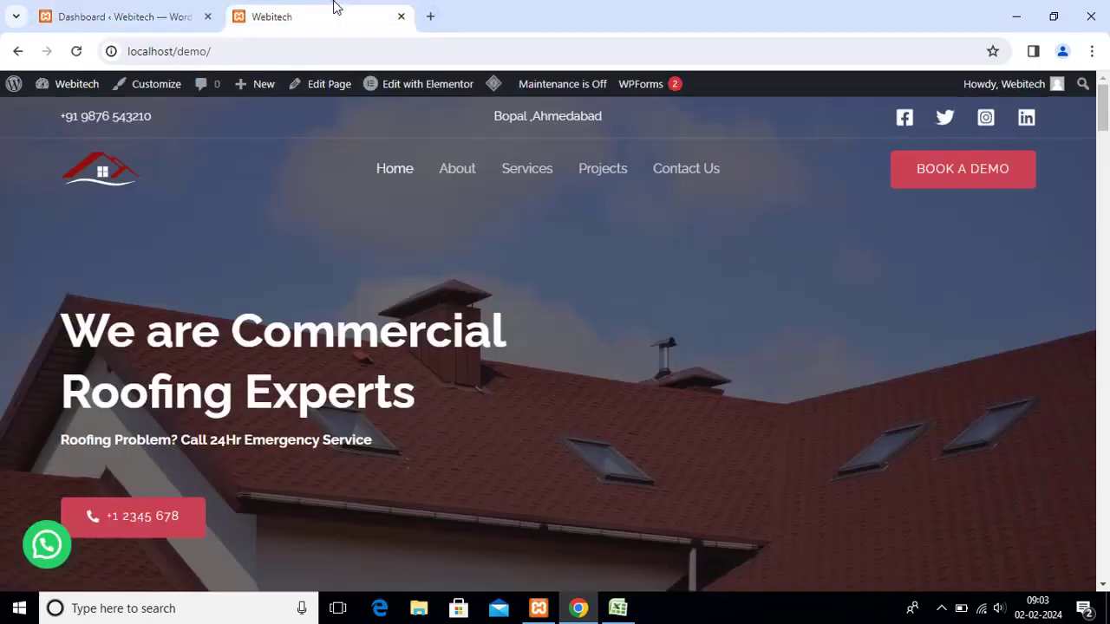
left_click(400, 16)
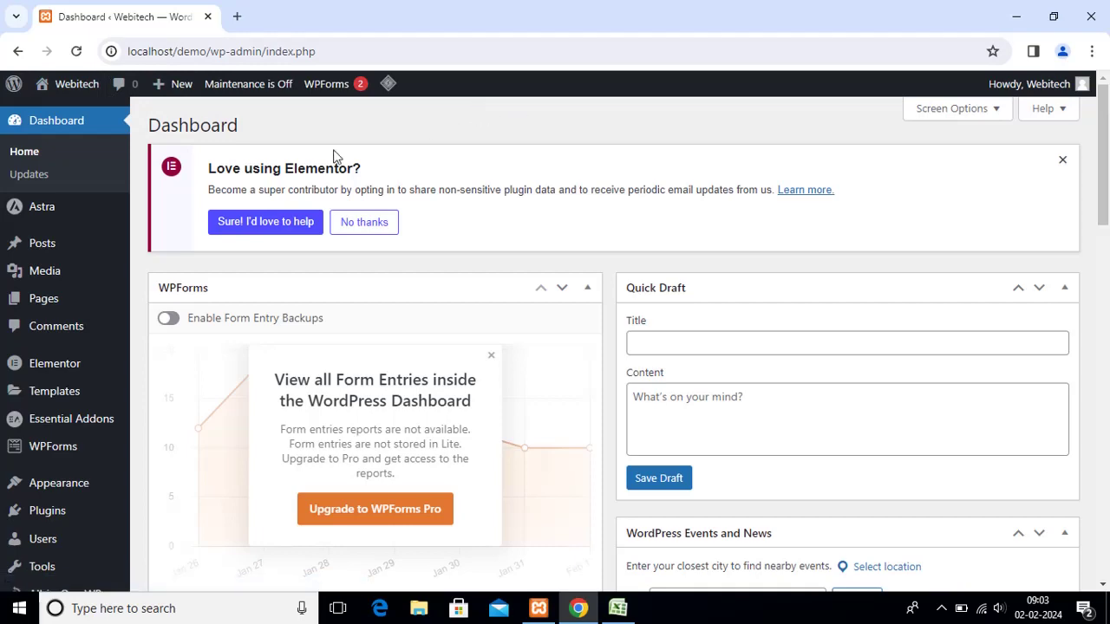
Open the page for adding a new plugin in the WordPress admin.
scroll(84, 327, "down", 4)
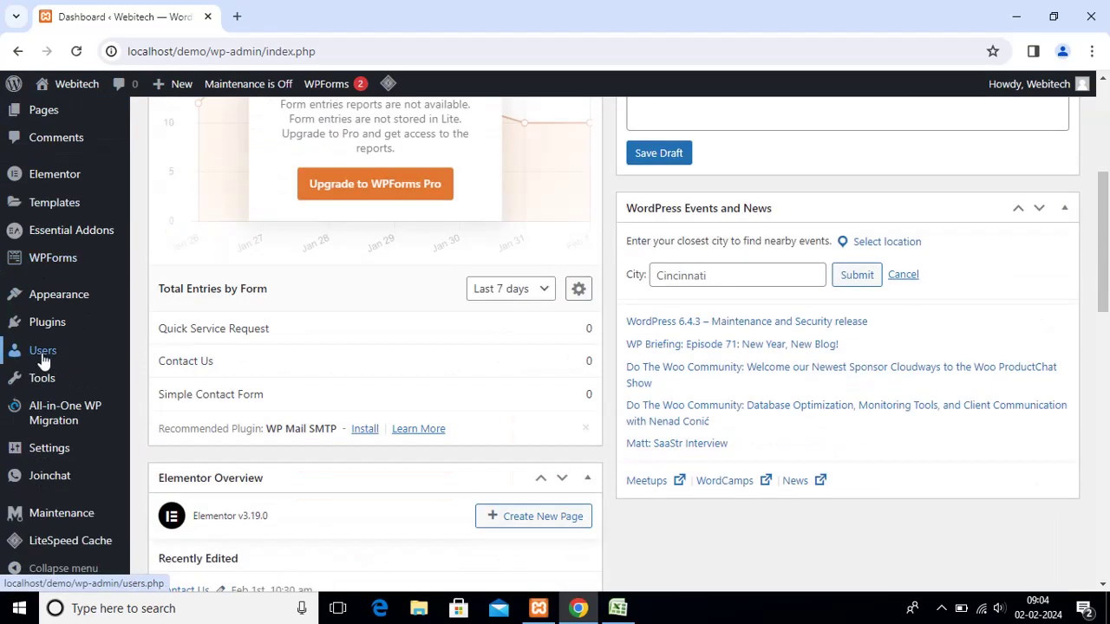
mouse_move(53, 334)
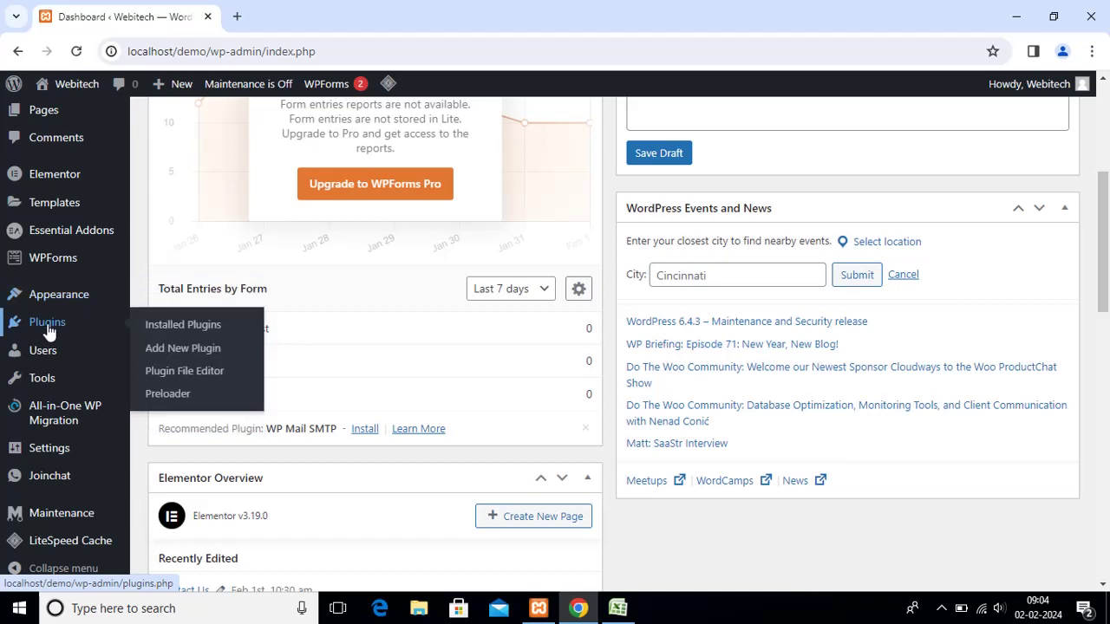
left_click(176, 355)
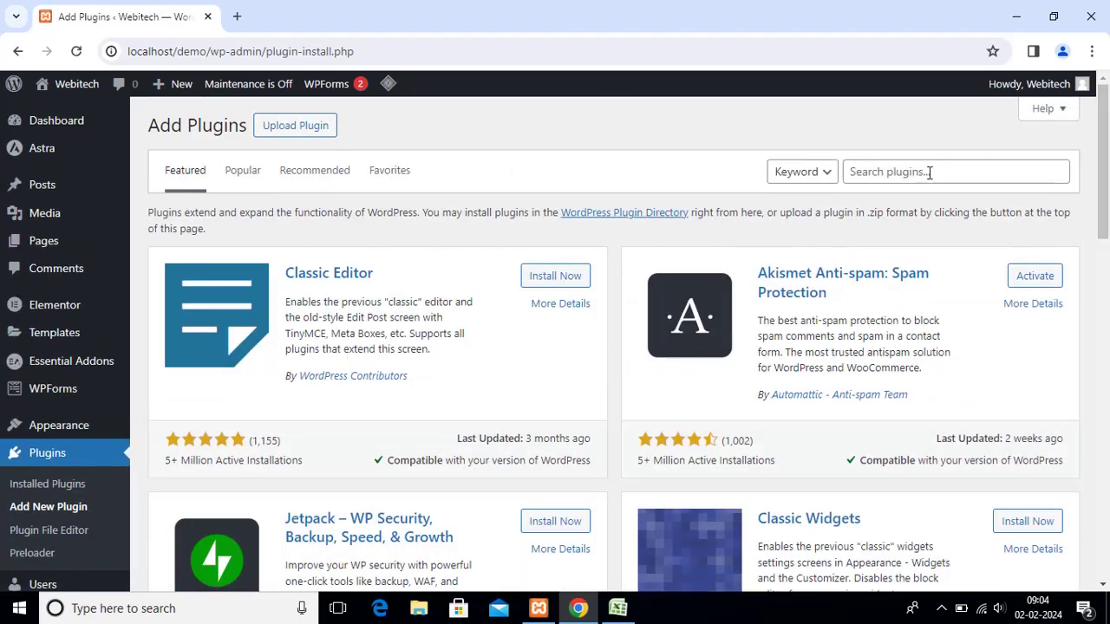
Search the plugin directory for "Table".
left_click(929, 172)
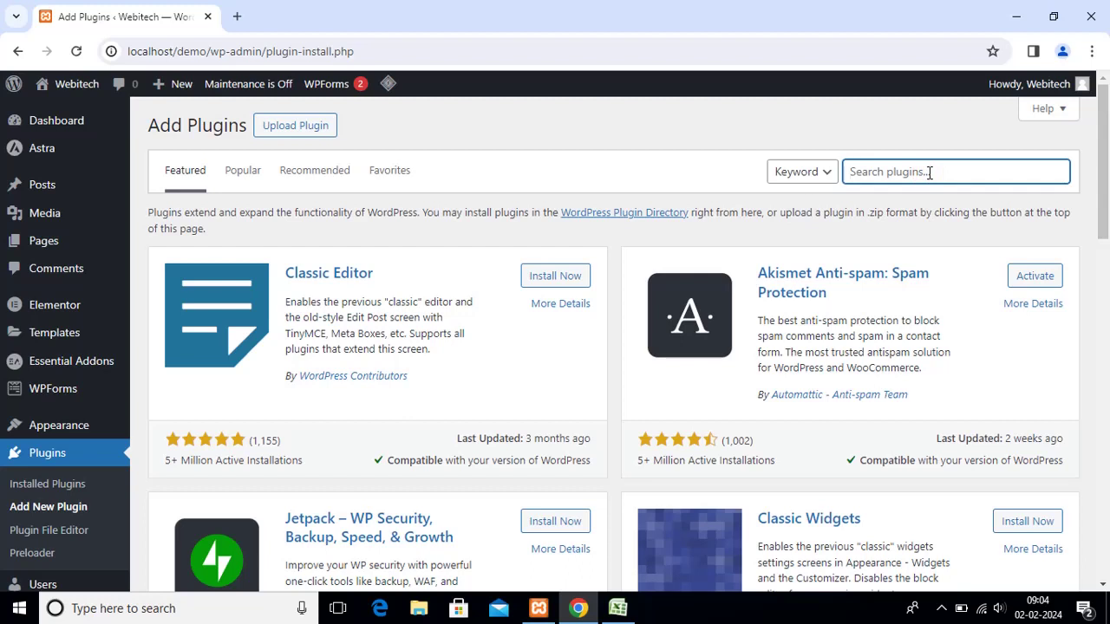
type("talbelo")
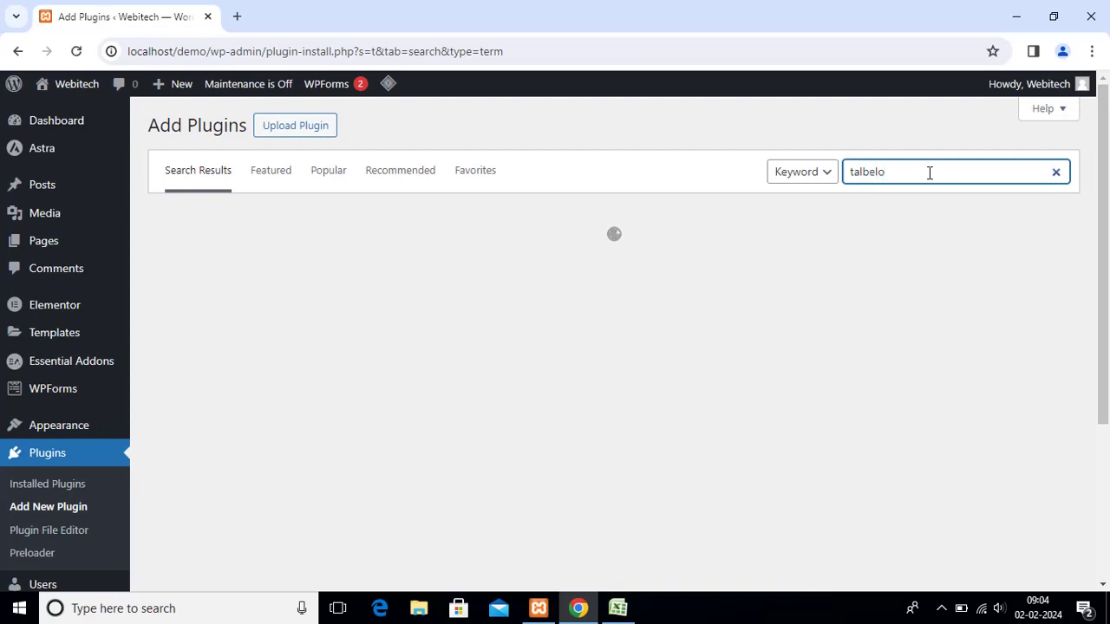
key("ctrl+a")
type("talbe")
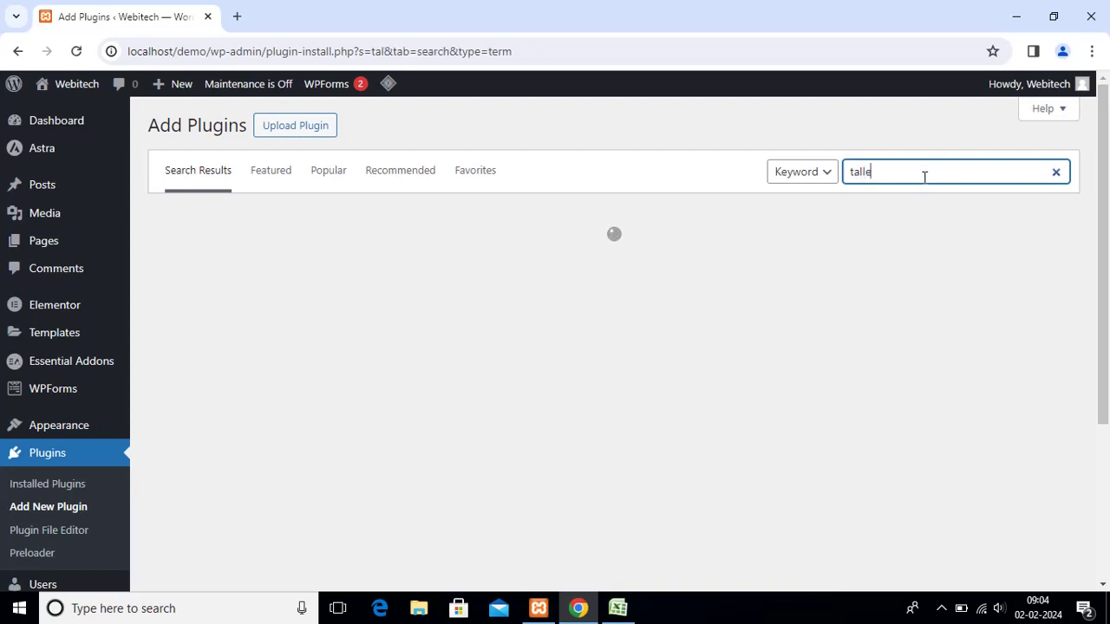
key("BackSpace")
key("BackSpace")
key("BackSpace")
type("Tab")
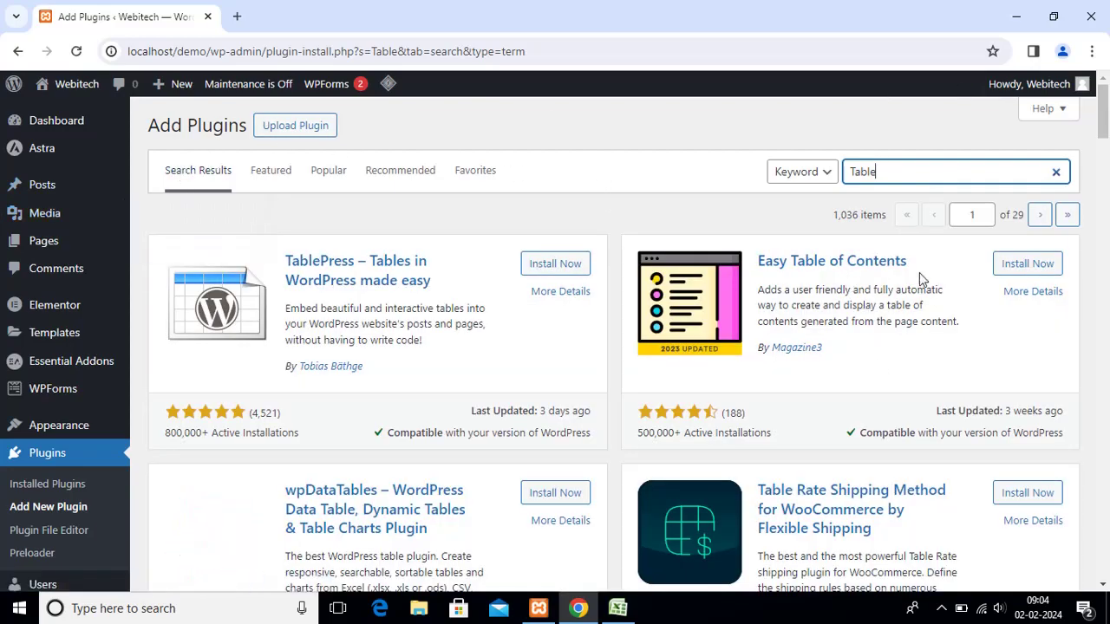
Install and activate the TablePress plugin from the search results, and skip its opt-in for update notifications.
scroll(991, 298, "down", 2)
scroll(989, 297, "down", 1)
scroll(967, 300, "up", 3)
scroll(949, 313, "down", 2)
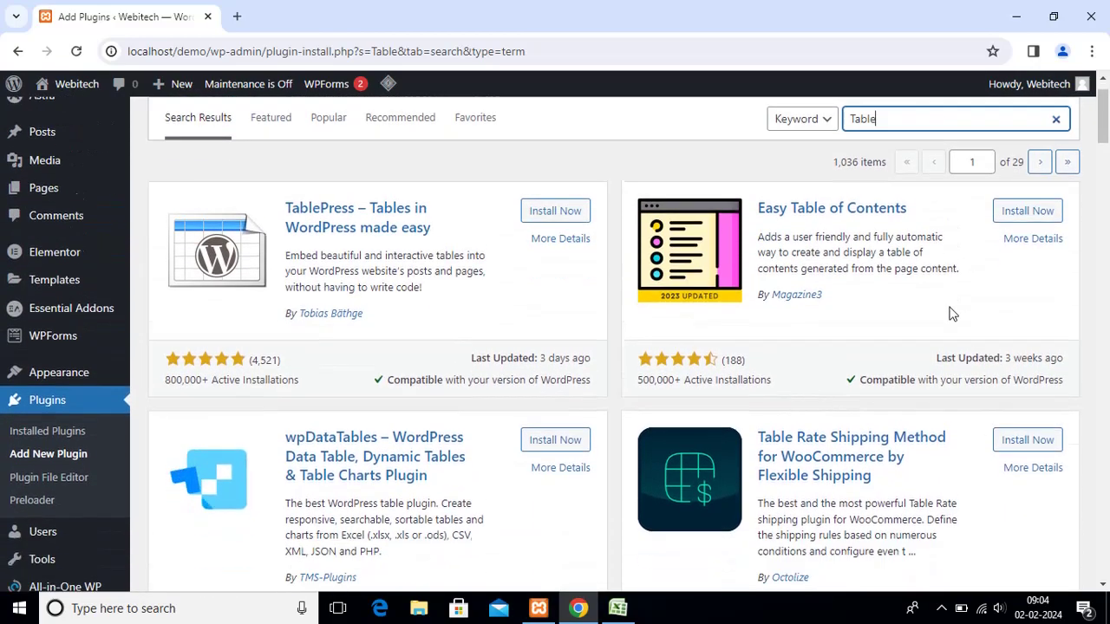
scroll(634, 437, "down", 4)
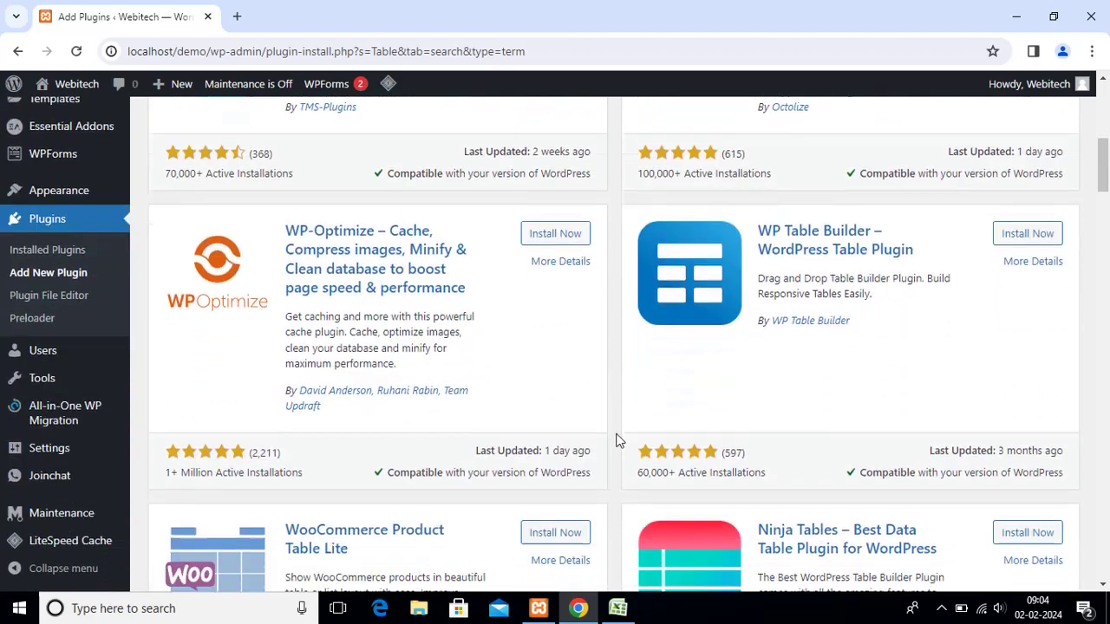
scroll(617, 441, "up", 4)
scroll(617, 441, "up", 2)
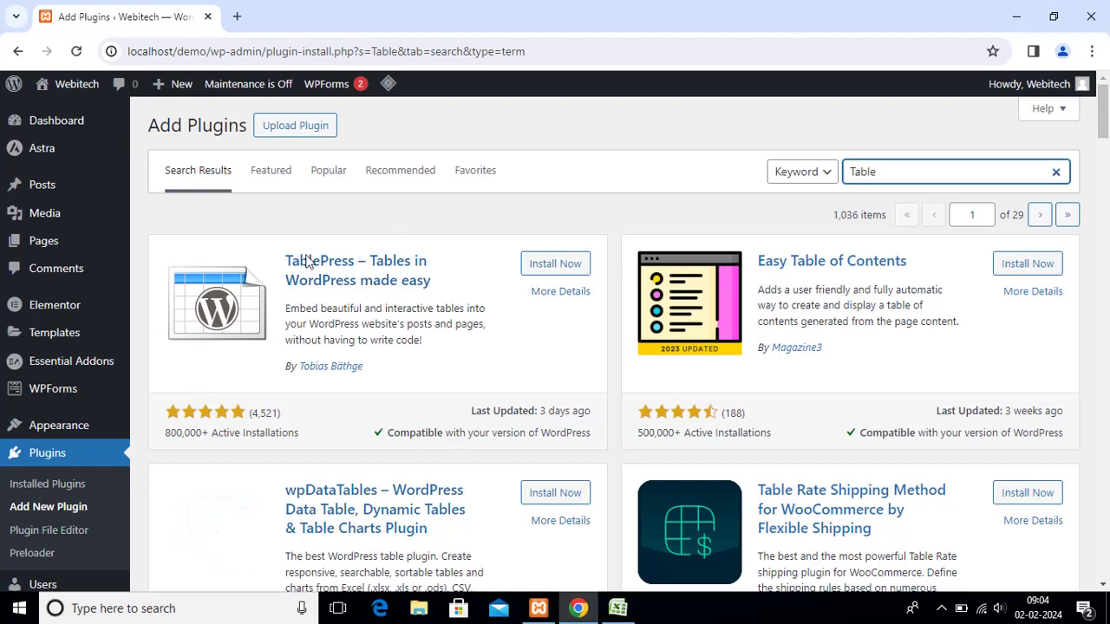
left_click(546, 265)
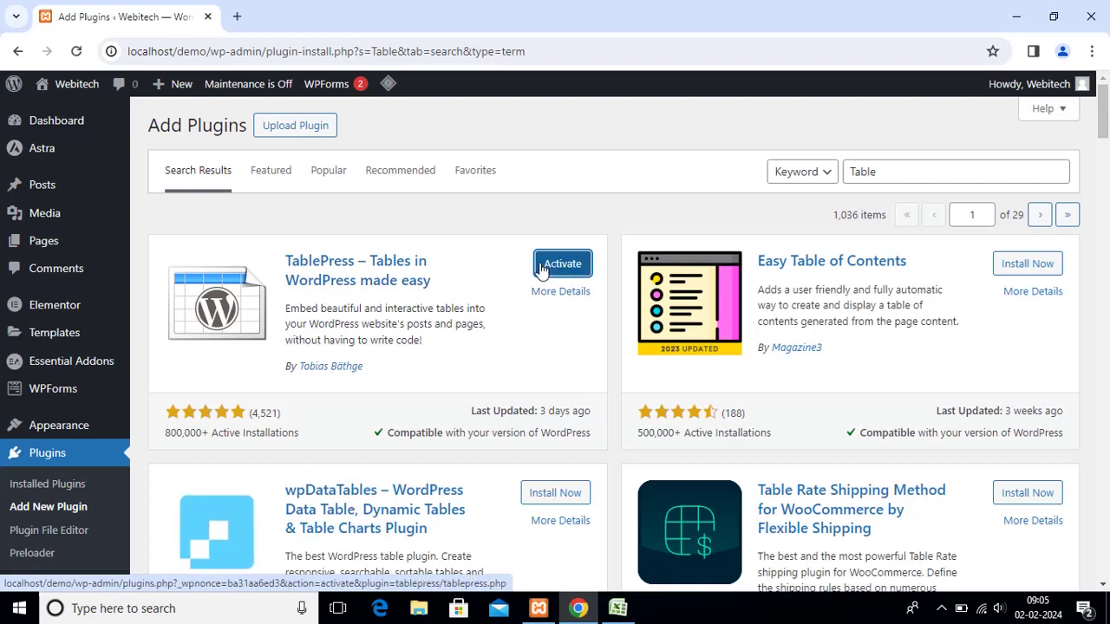
left_click(541, 270)
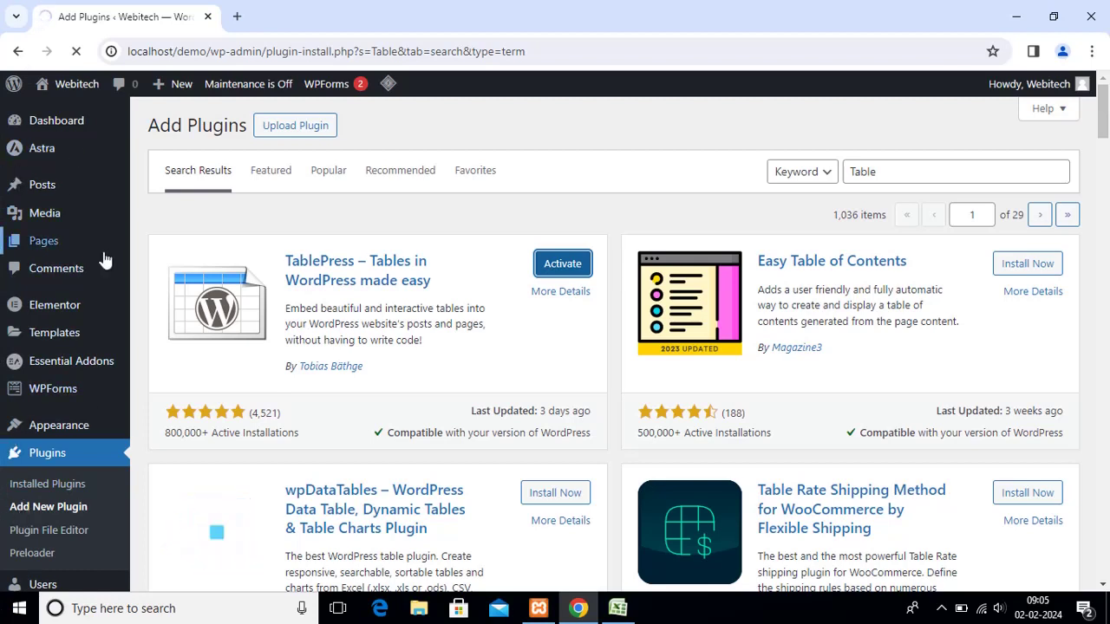
mouse_move(96, 258)
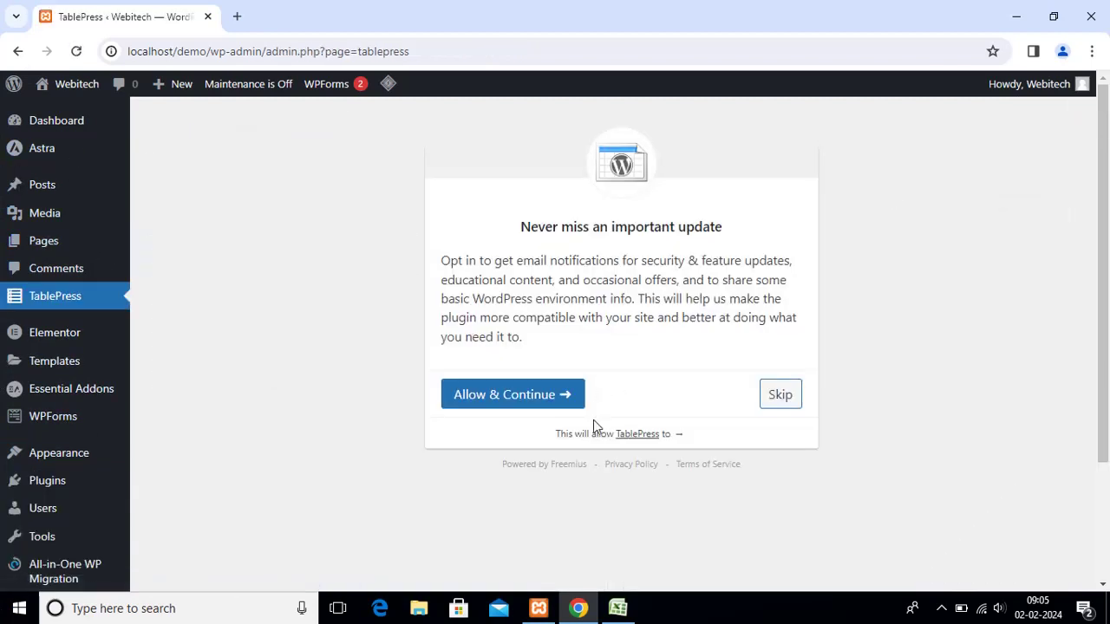
left_click(786, 404)
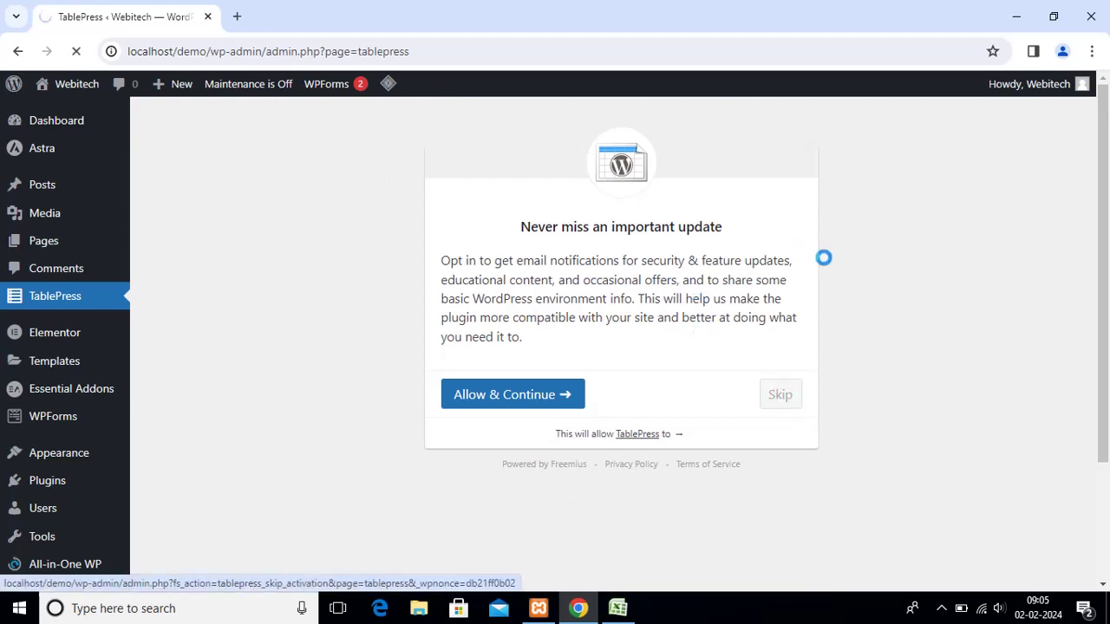
Examine TablePress's list of tables and its form for adding a new table.
scroll(671, 347, "down", 4)
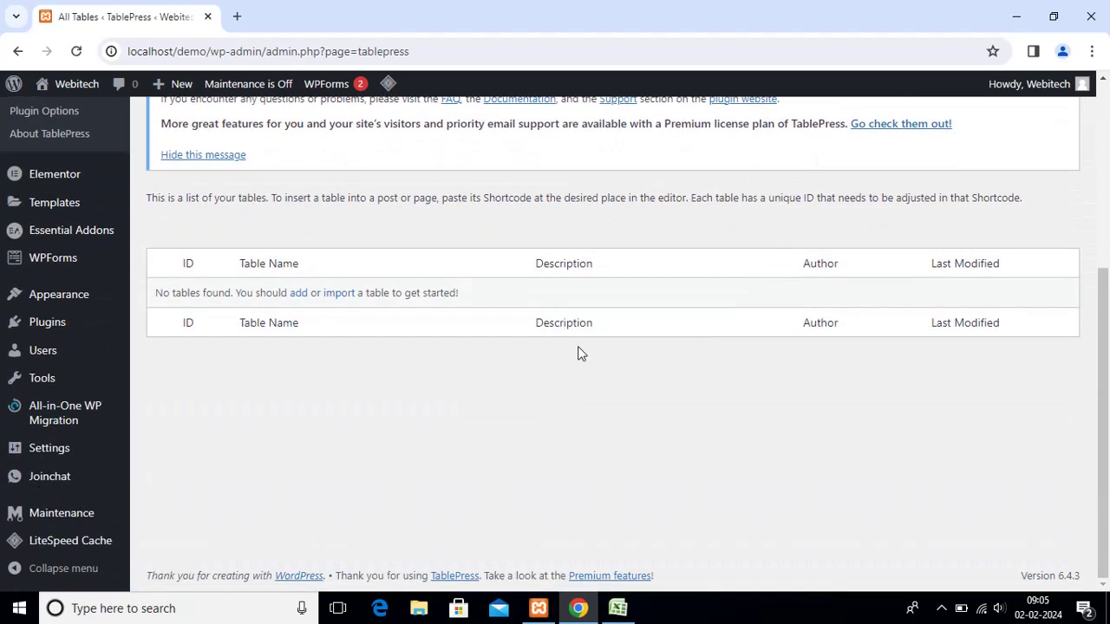
scroll(219, 360, "up", 4)
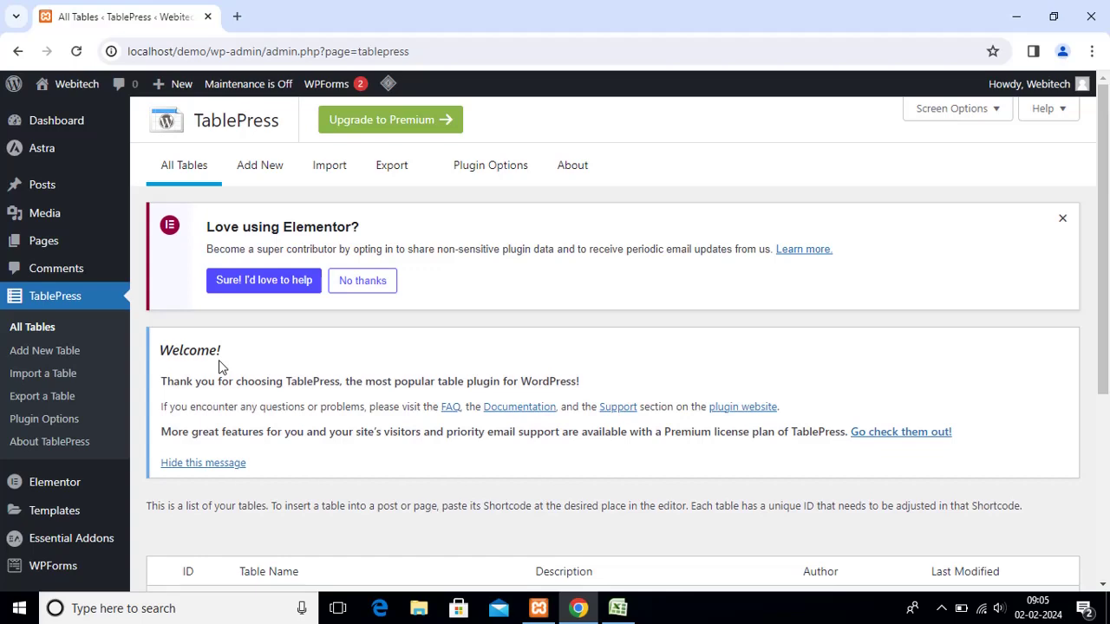
scroll(67, 314, "down", 2)
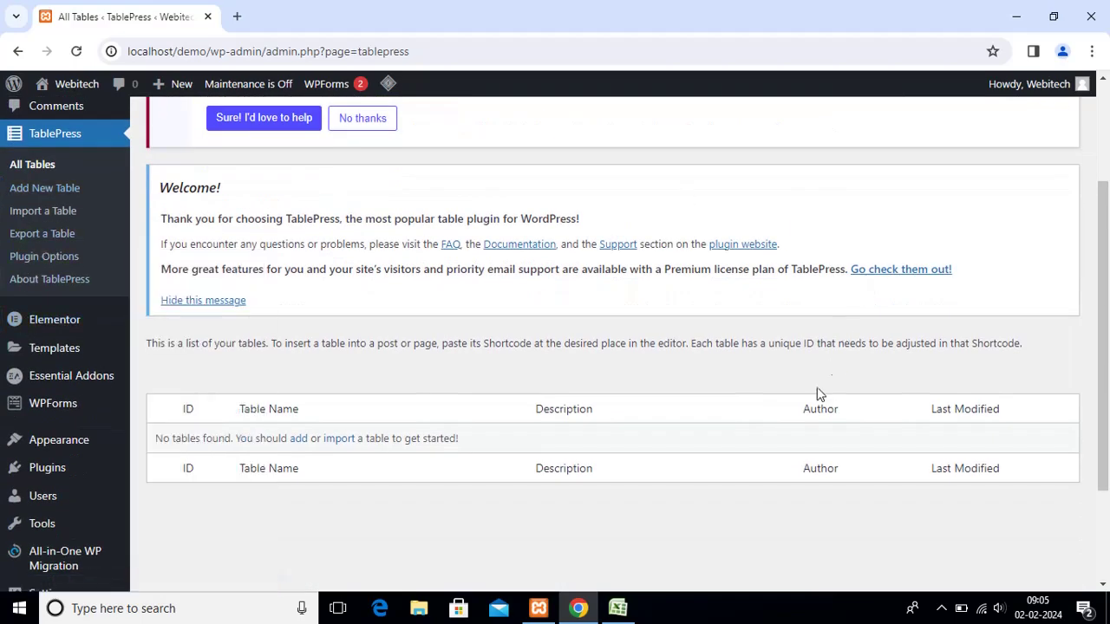
scroll(417, 356, "up", 2)
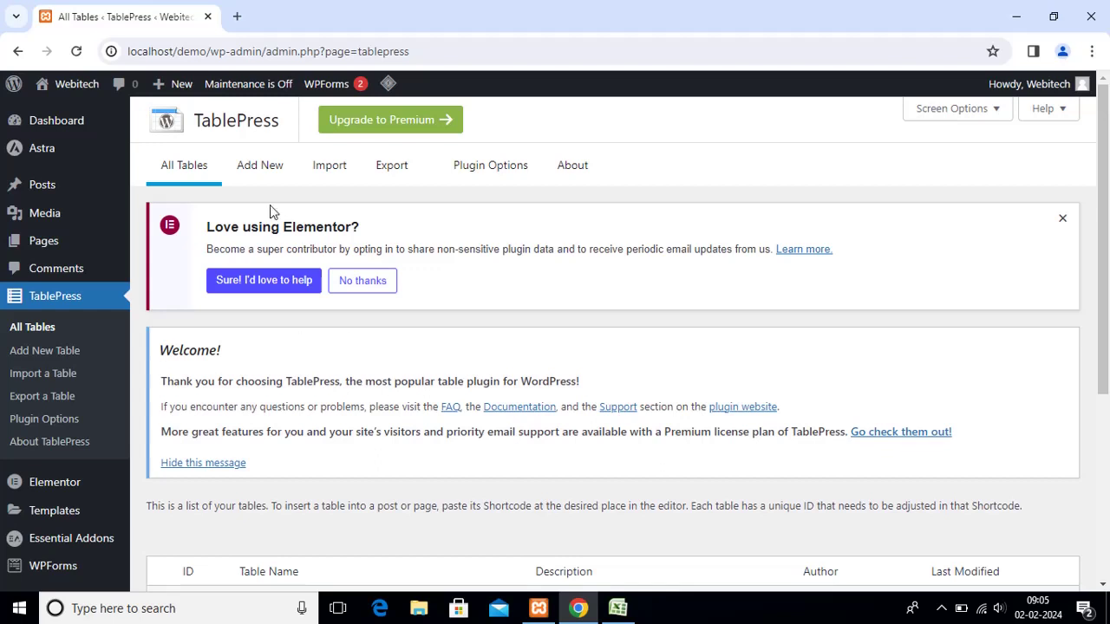
left_click(252, 167)
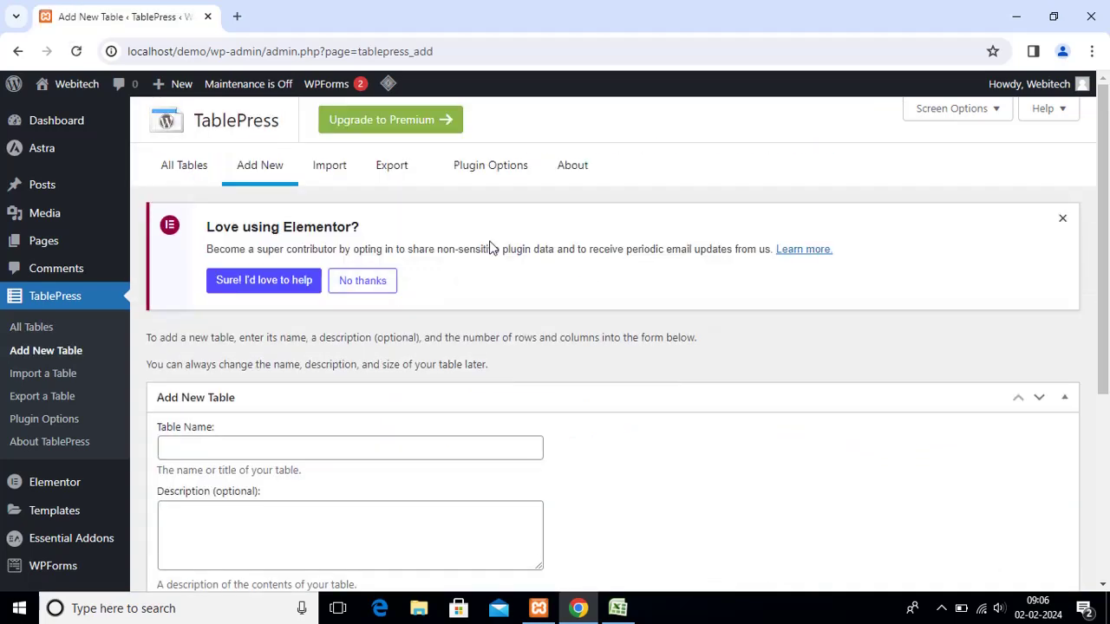
scroll(339, 439, "down", 5)
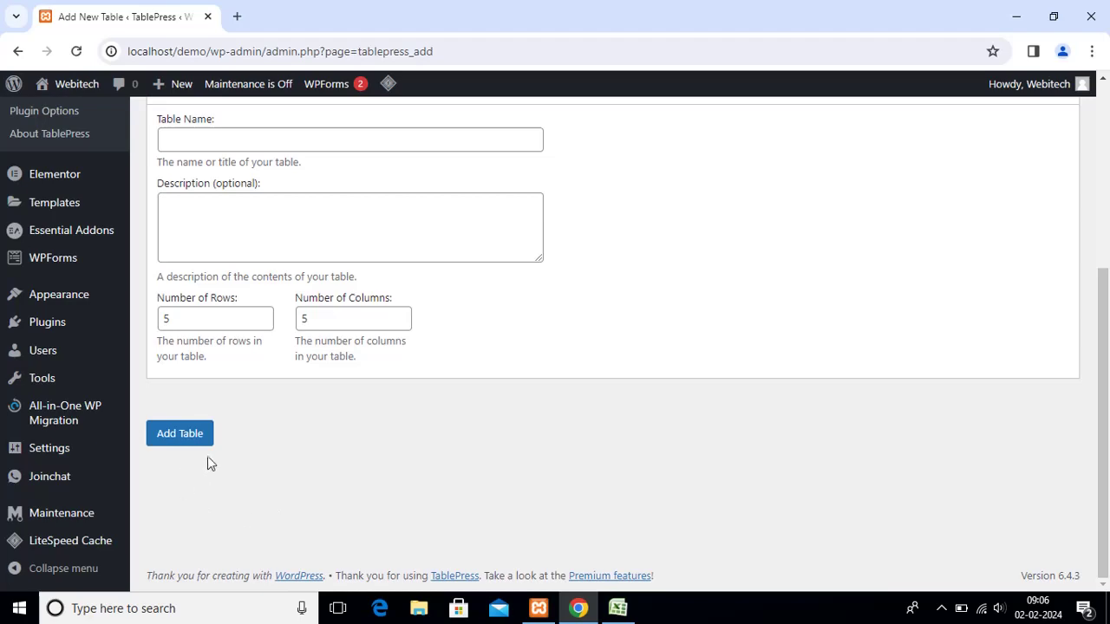
scroll(218, 451, "up", 4)
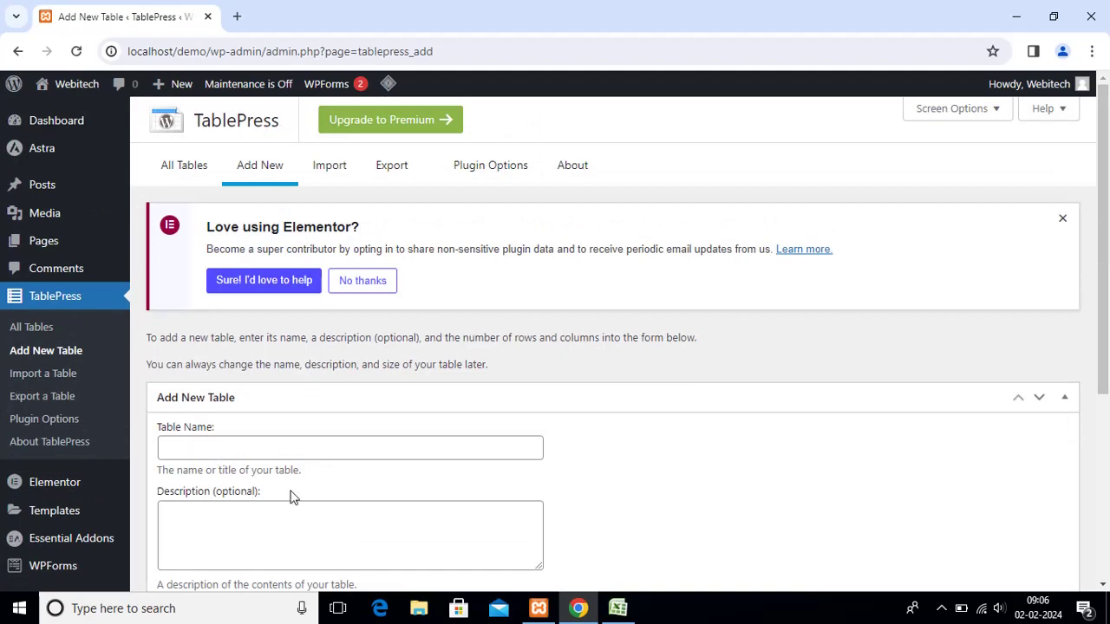
Import Book1.xlsx from the Downloads folder into TablePress by file upload, adding it as a new table.
left_click(327, 166)
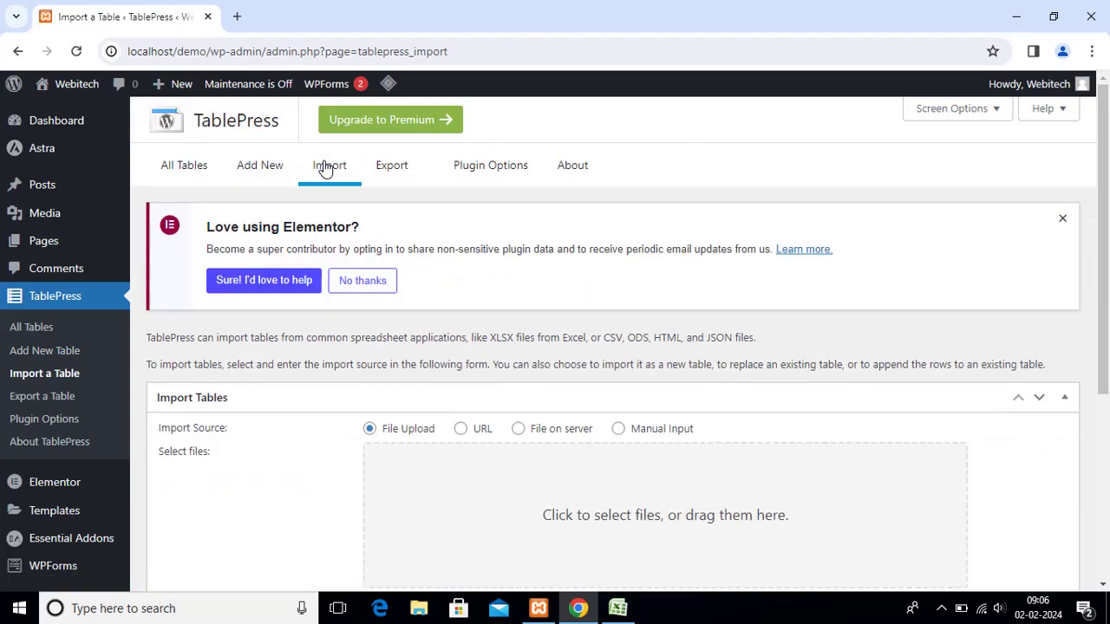
scroll(682, 359, "down", 4)
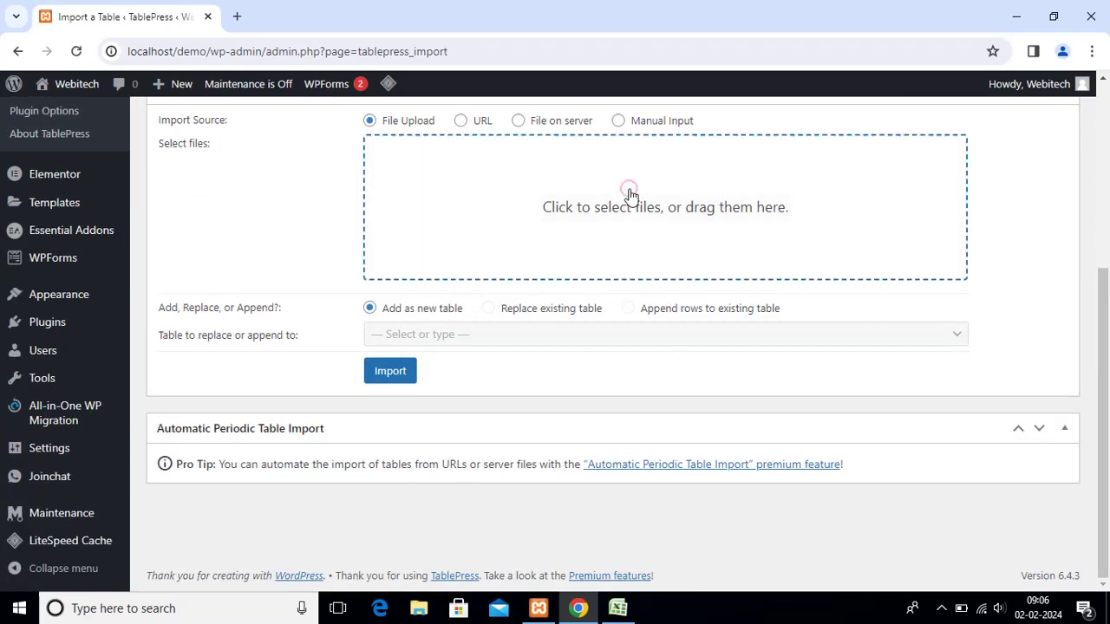
left_click(630, 194)
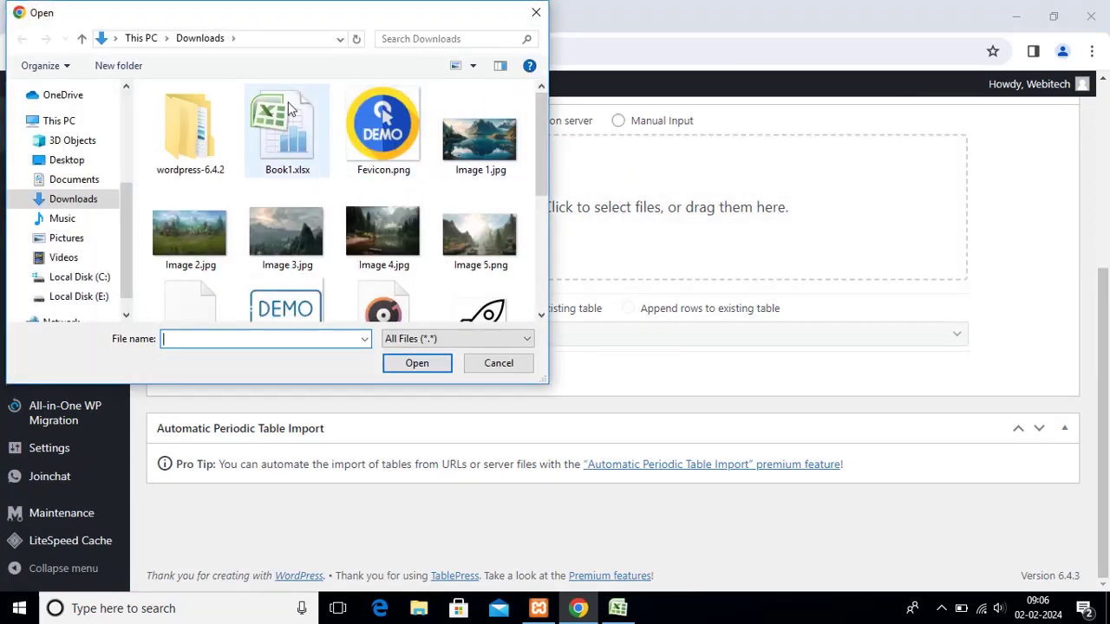
left_click(283, 128)
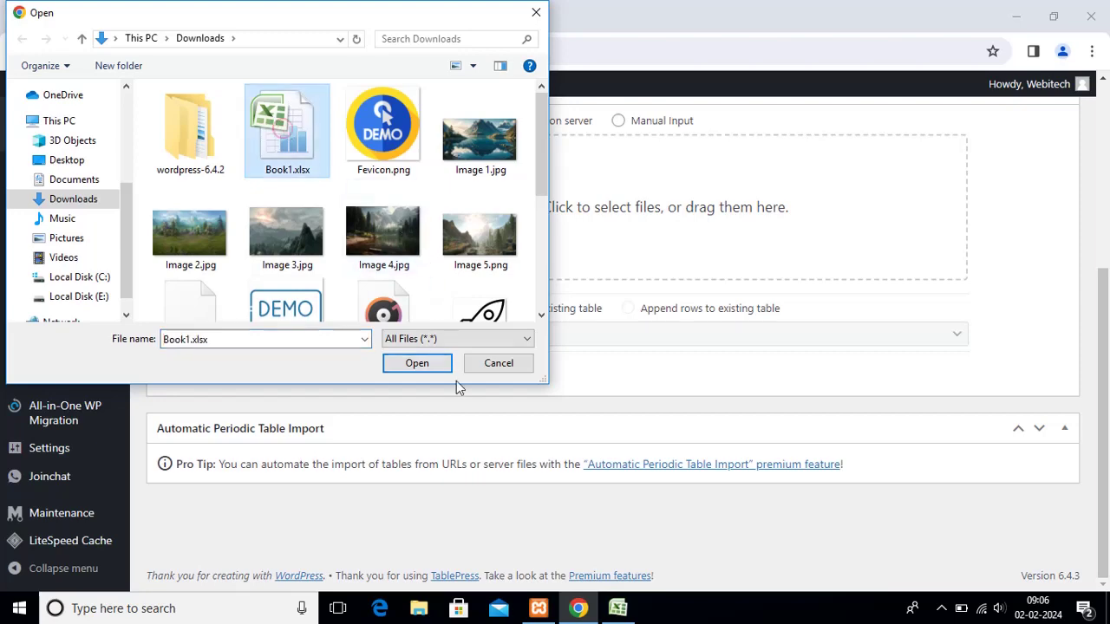
left_click(424, 365)
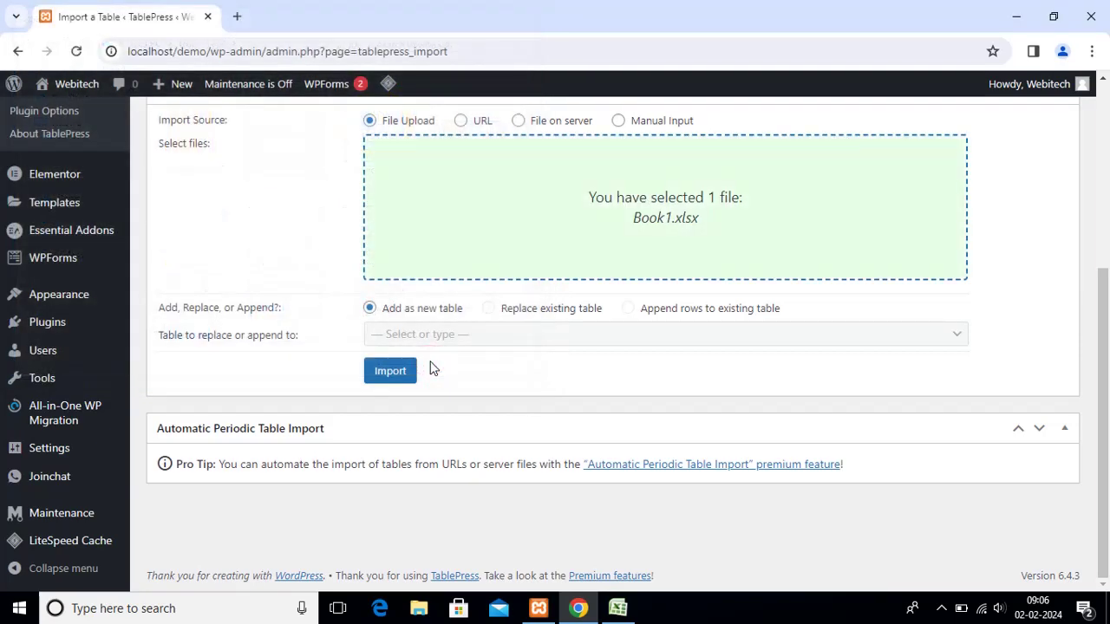
scroll(688, 257, "up", 1)
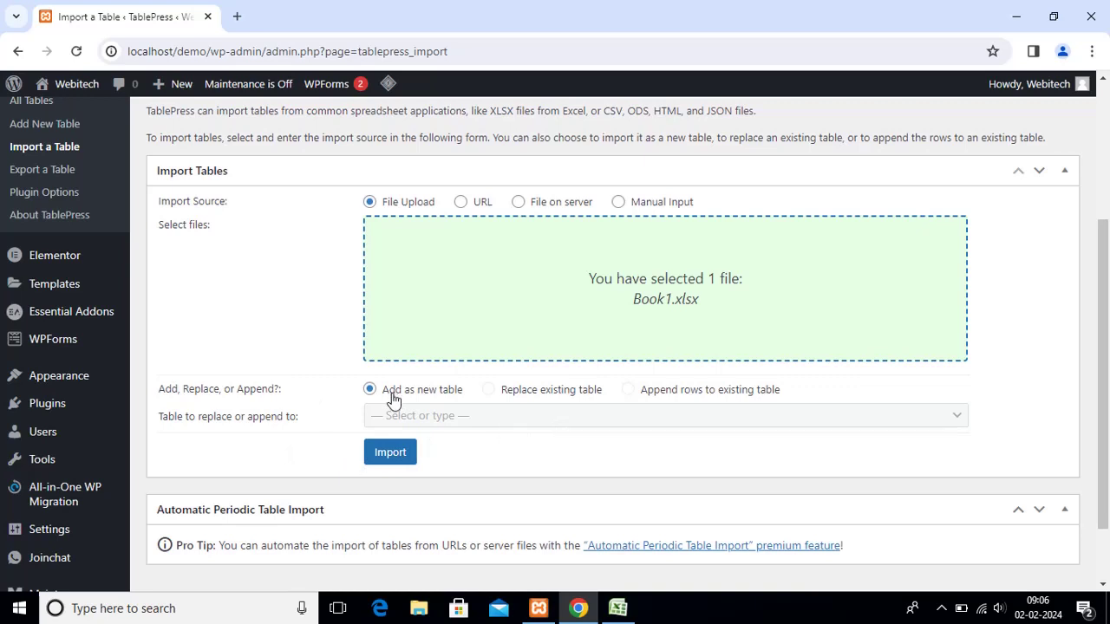
scroll(393, 399, "down", 2)
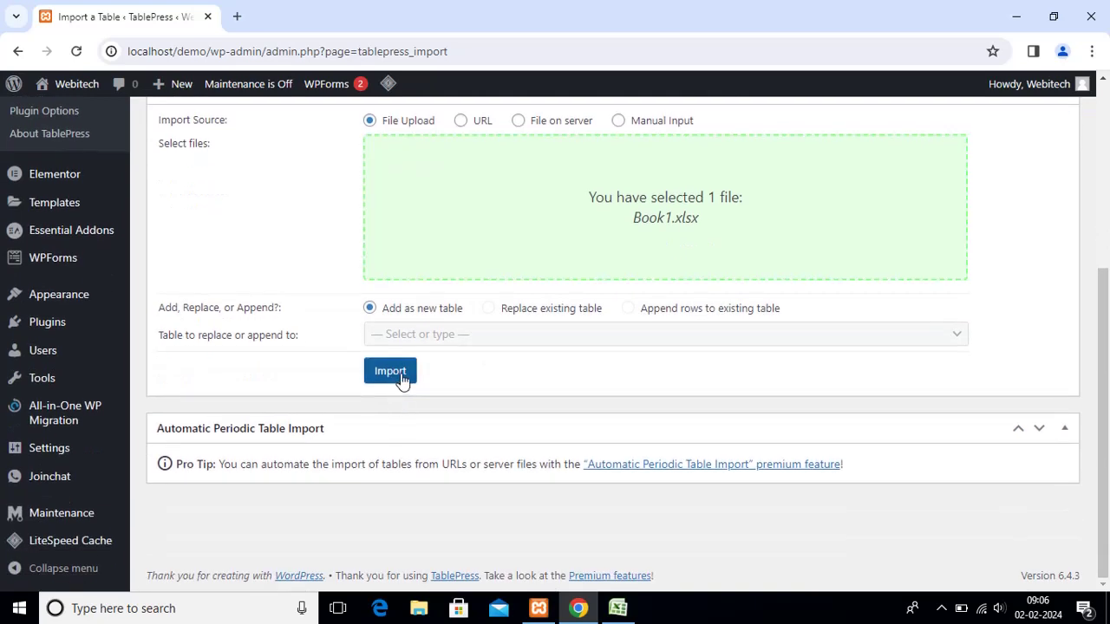
left_click(402, 379)
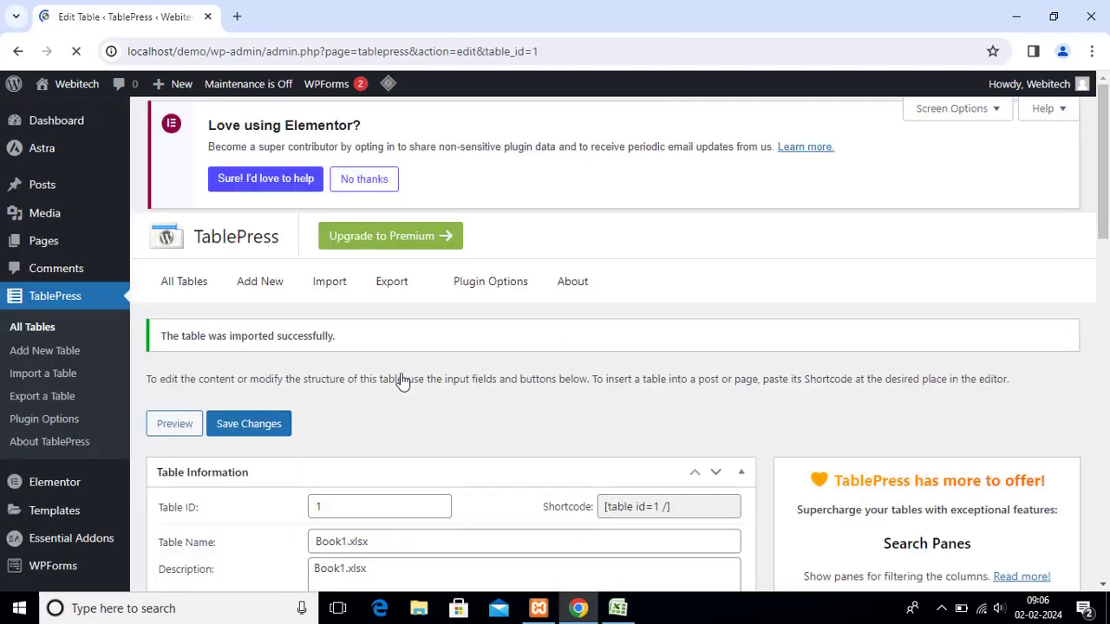
Dismiss the context menu tip and shorten both the imported table's name and description to Book1.
scroll(399, 381, "down", 3)
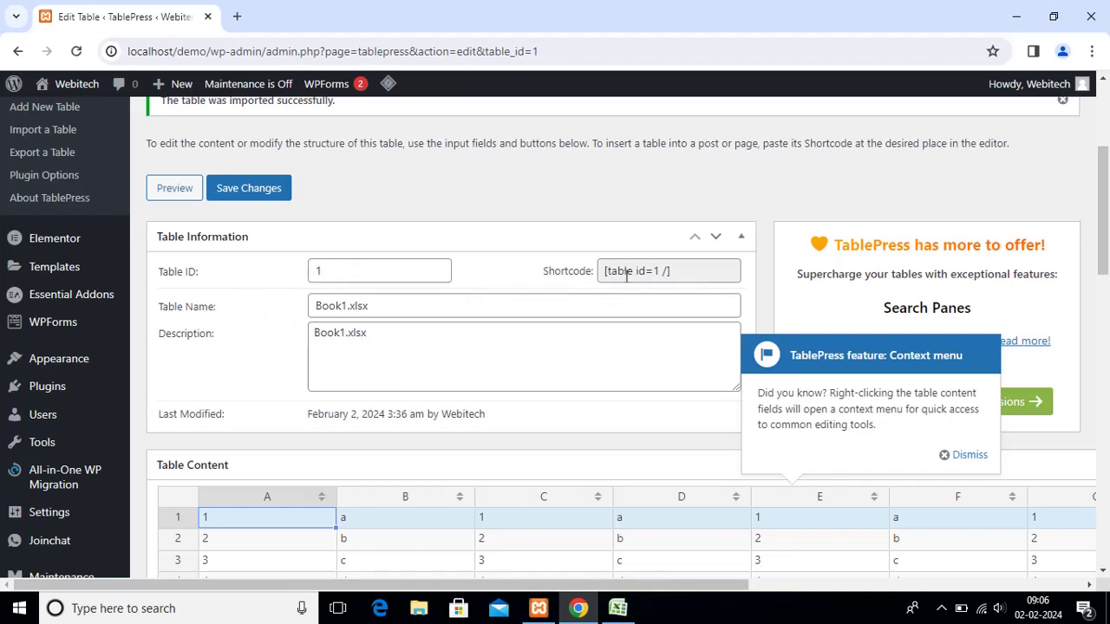
left_click(961, 454)
scroll(365, 341, "down", 2)
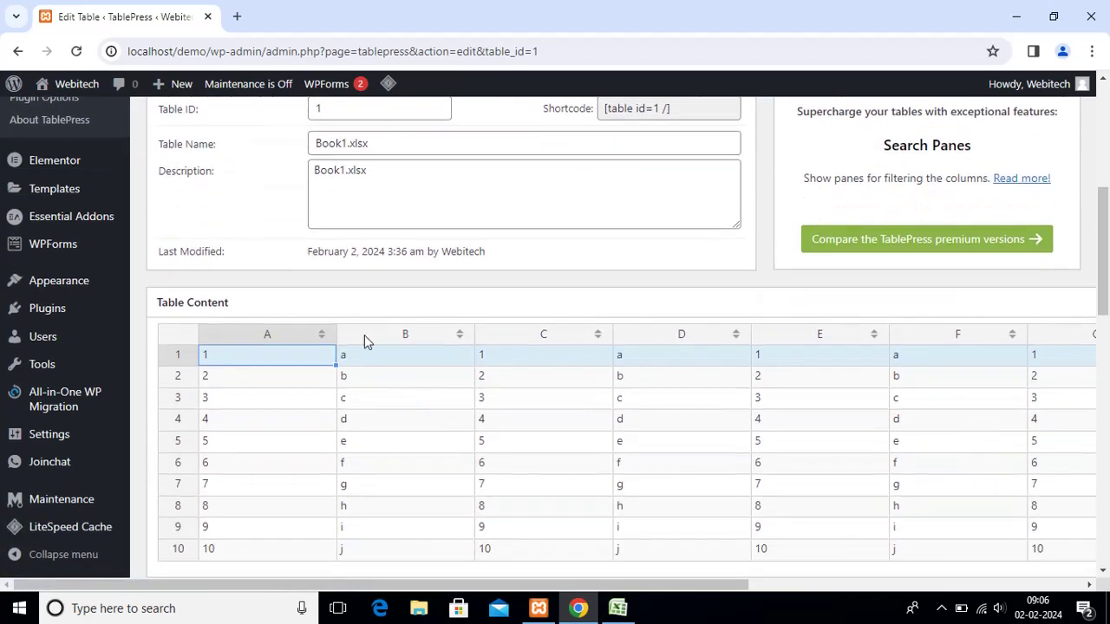
left_click(401, 143)
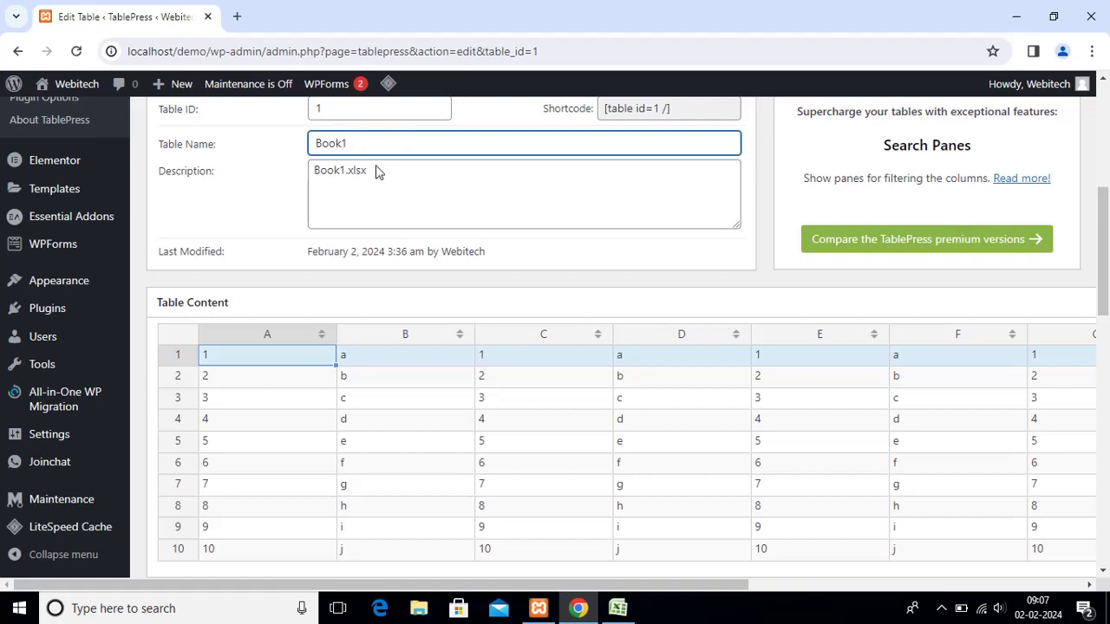
left_click(385, 178)
key("BackSpace")
key("BackSpace")
key("BackSpace")
key("BackSpace")
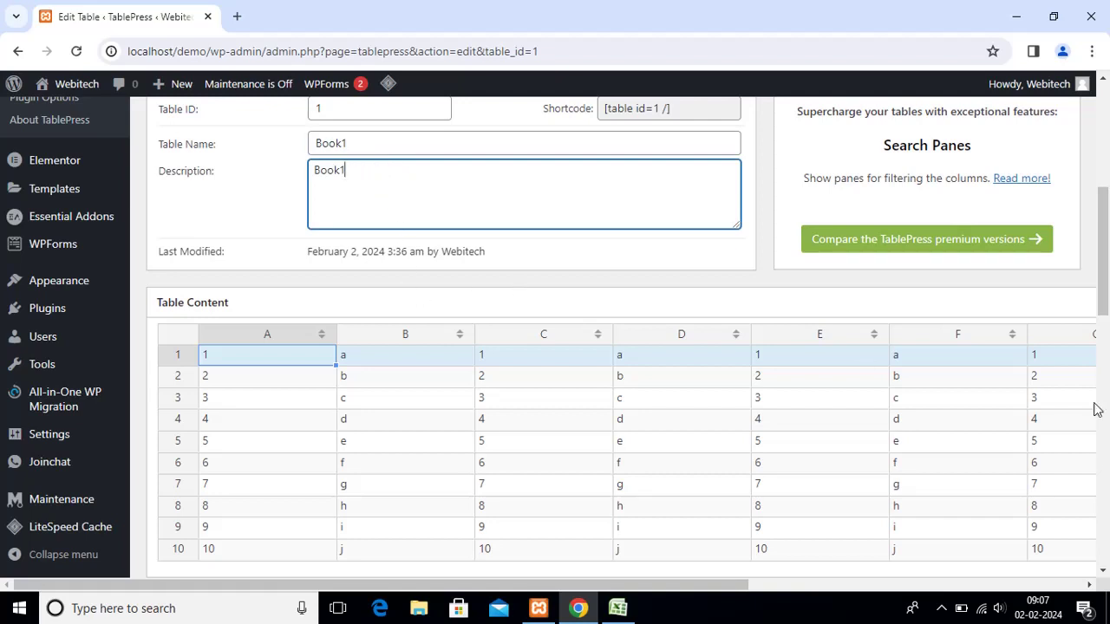
Review the imported table's content, manipulation tools, table options and features for site visitors.
scroll(441, 440, "down", 2)
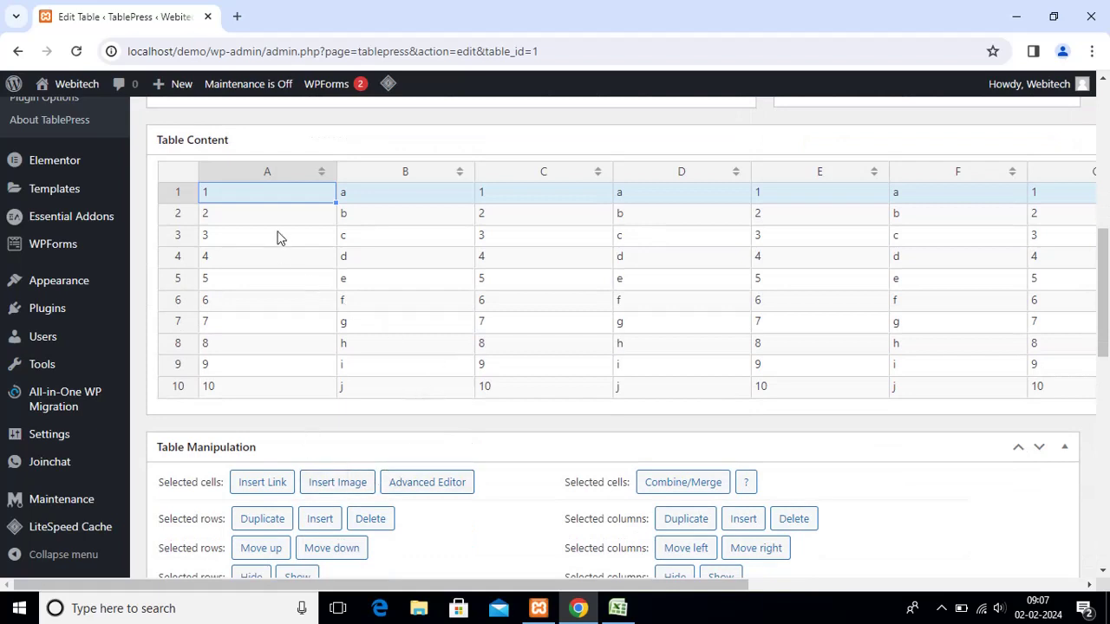
left_click(1071, 173)
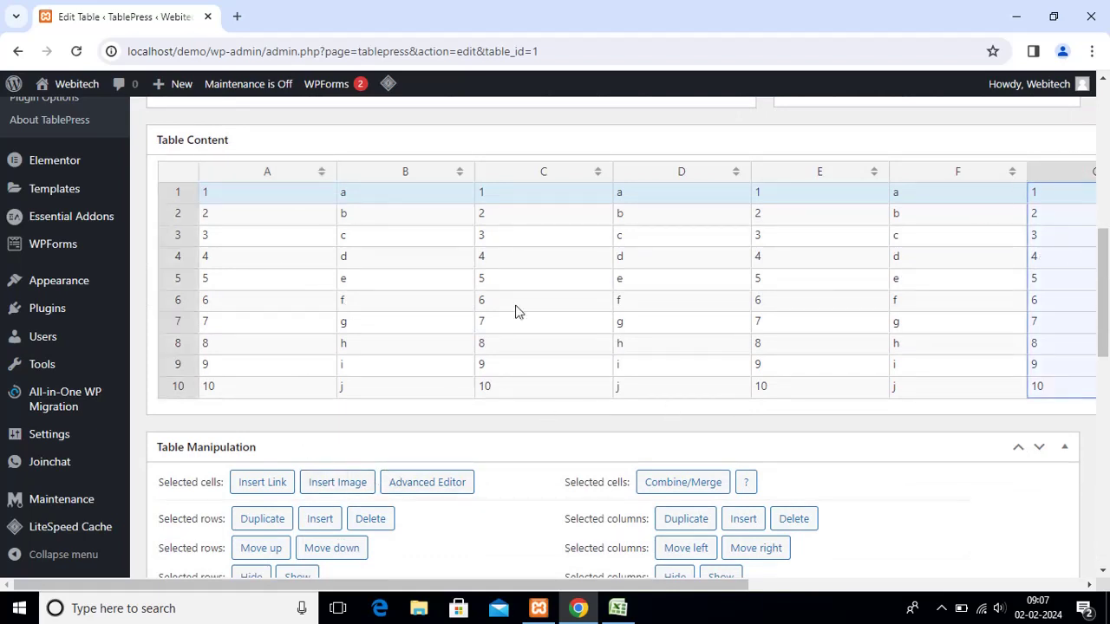
scroll(772, 299, "down", 3)
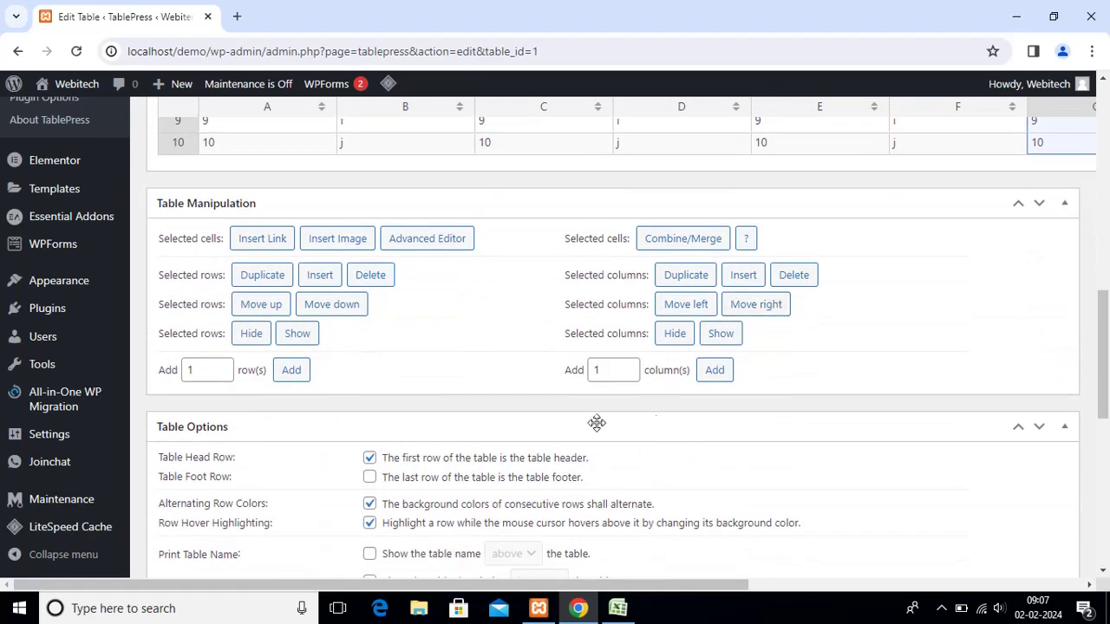
scroll(317, 401, "down", 3)
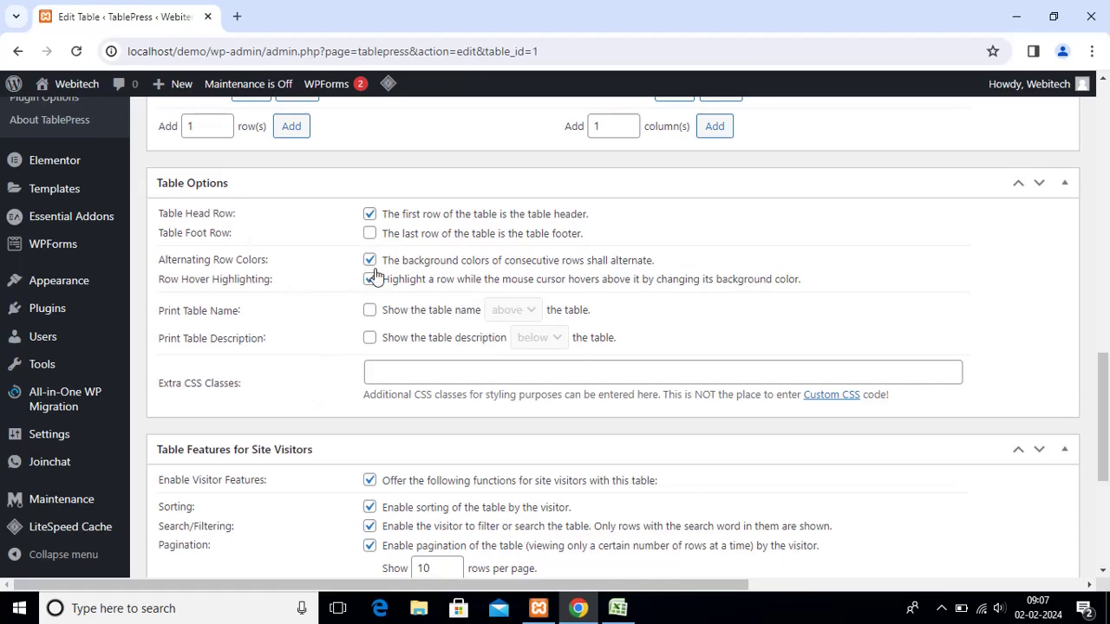
scroll(386, 323, "down", 4)
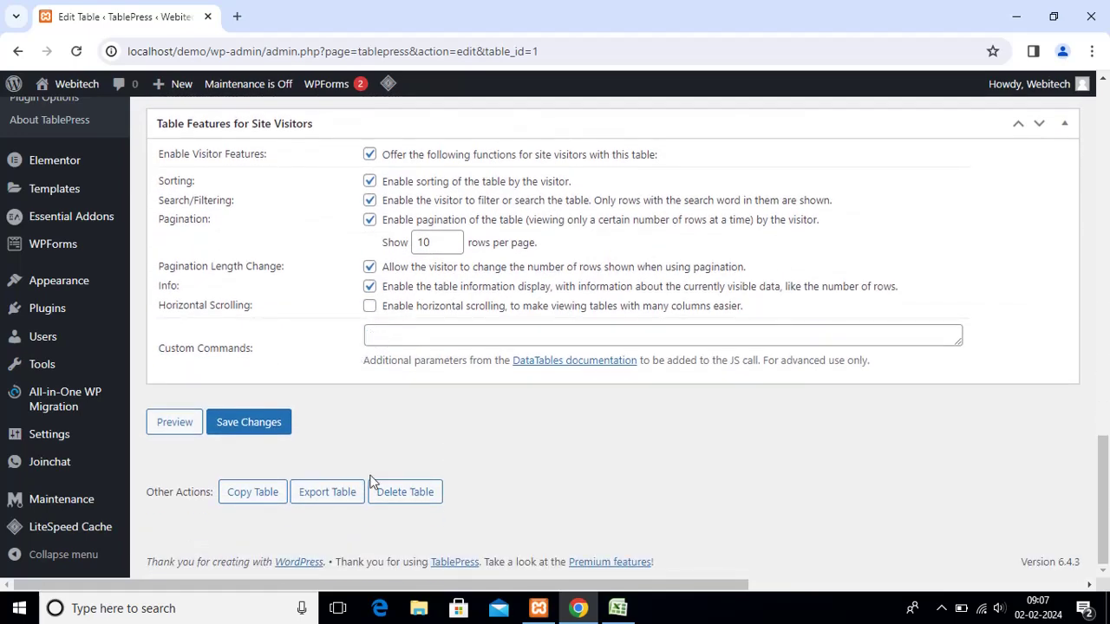
Preview the imported Book1 table and close the preview.
left_click(165, 425)
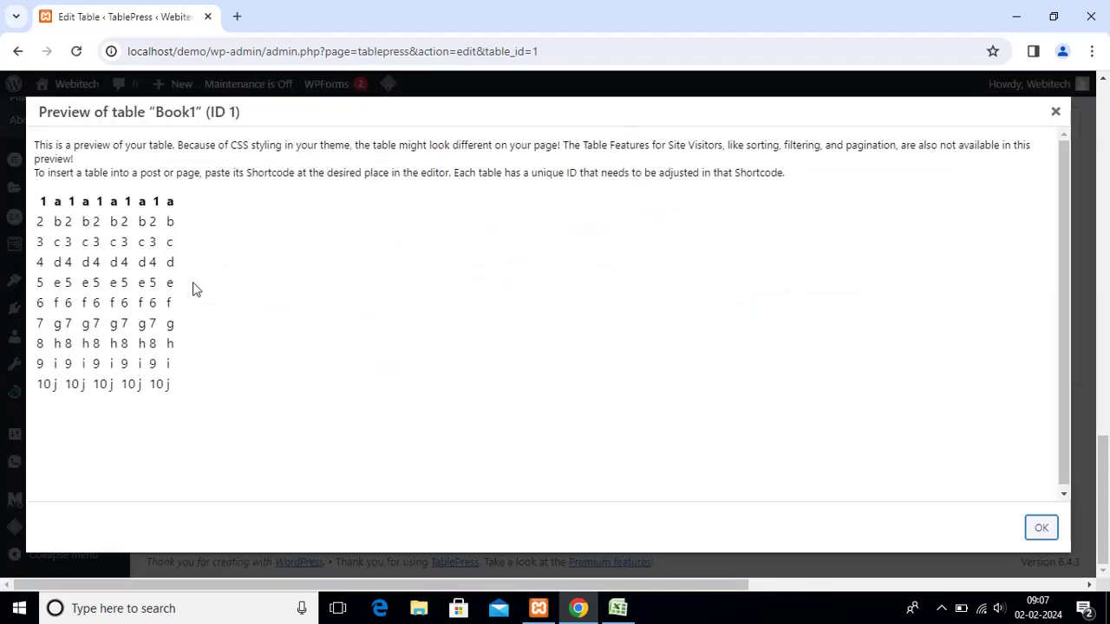
left_click(1056, 111)
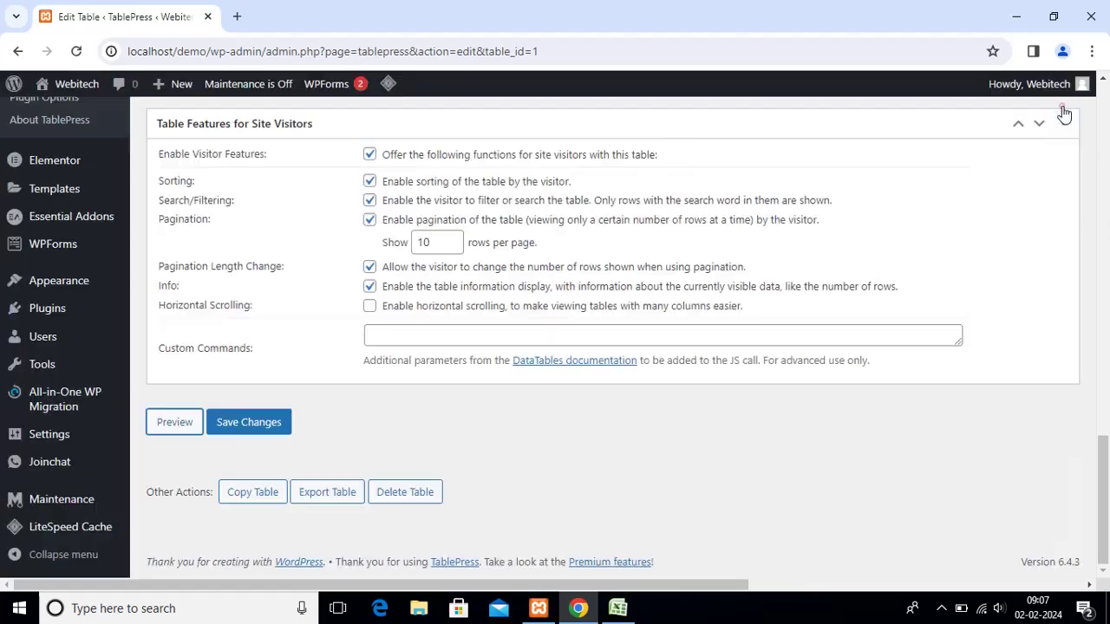
Make the last row of the Book1 table its table footer and save the changes.
scroll(433, 332, "up", 3)
scroll(433, 332, "up", 1)
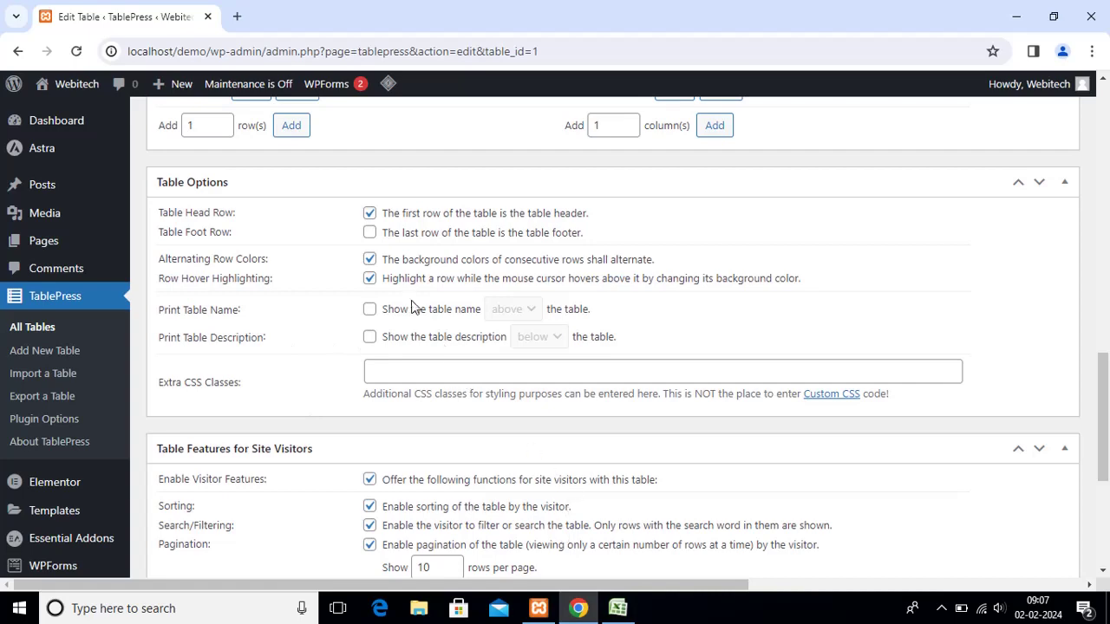
left_click(370, 233)
scroll(373, 260, "up", 3)
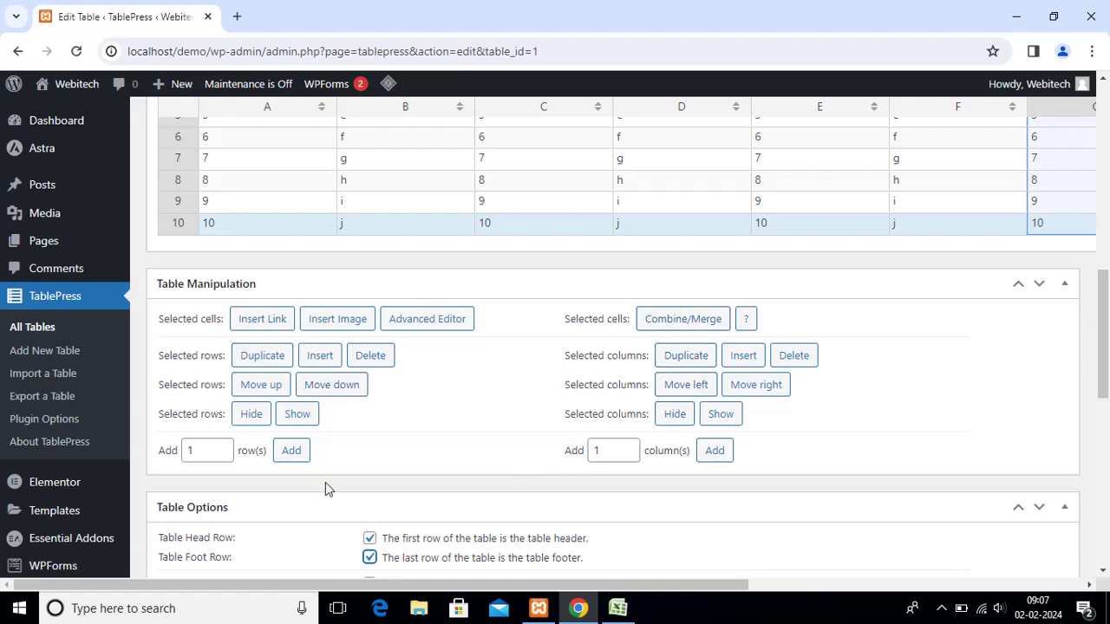
scroll(685, 321, "down", 3)
scroll(473, 390, "down", 3)
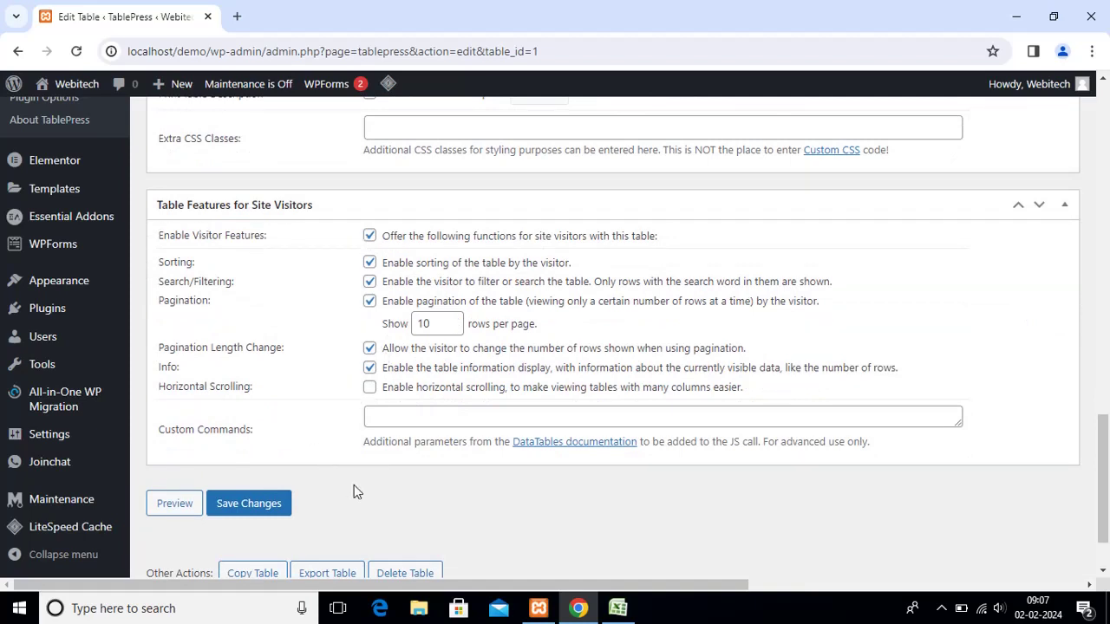
scroll(408, 531, "down", 1)
left_click(265, 425)
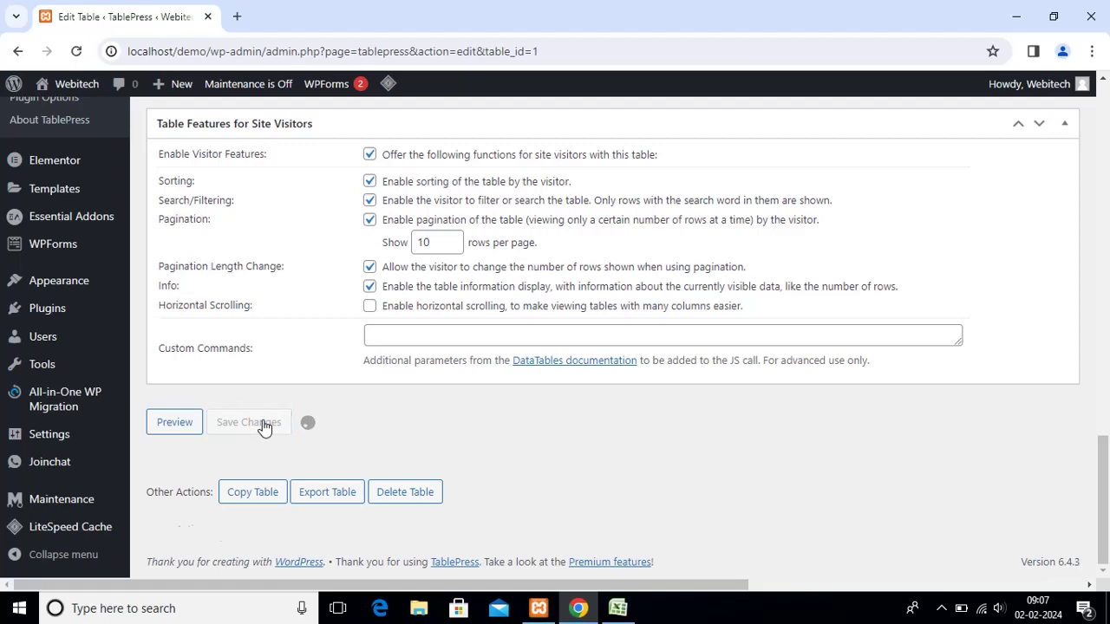
Copy the Book1 table's shortcode from its table information.
scroll(264, 425, "up", 15)
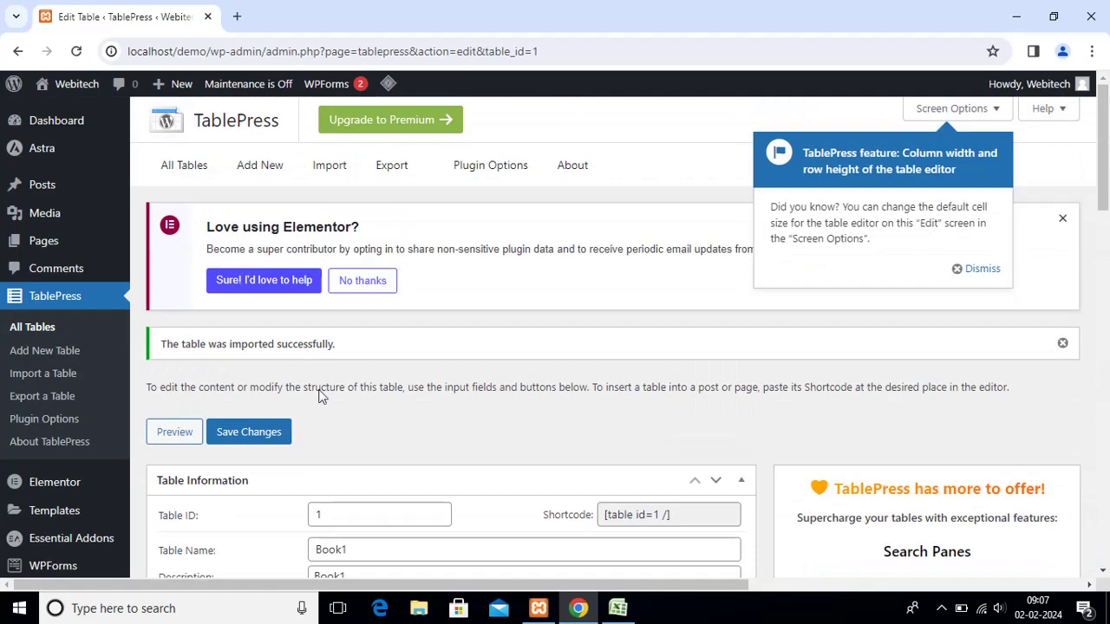
scroll(607, 458, "down", 1)
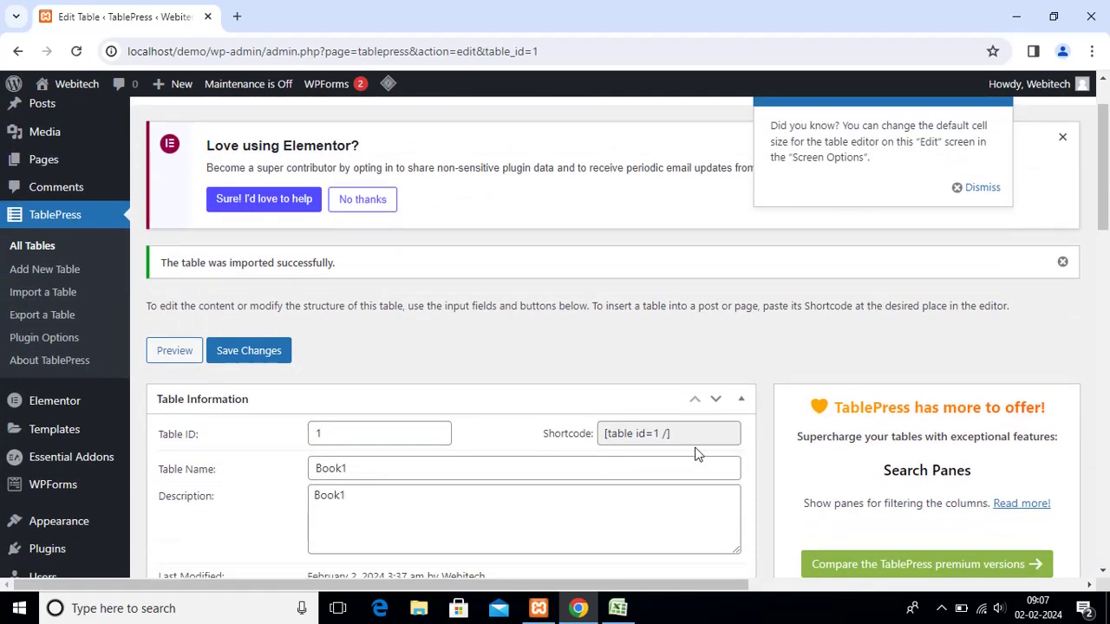
left_click(685, 436)
key("ctrl+c")
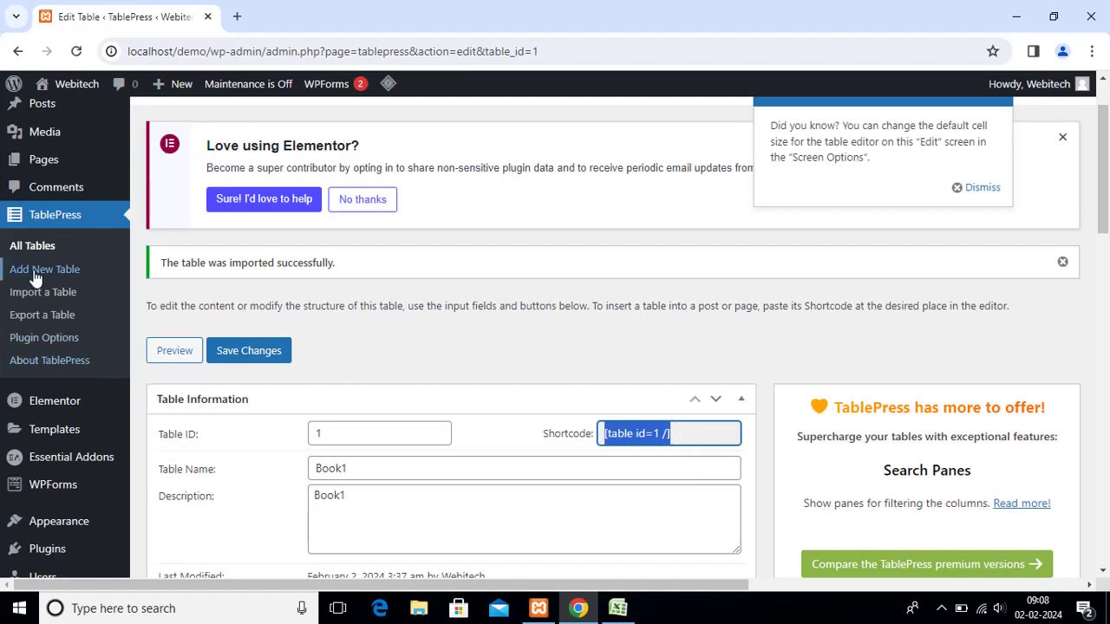
Open the site's page list in a new browser tab and open the demo page for editing with Elementor.
scroll(48, 269, "up", 1)
middle_click(63, 249)
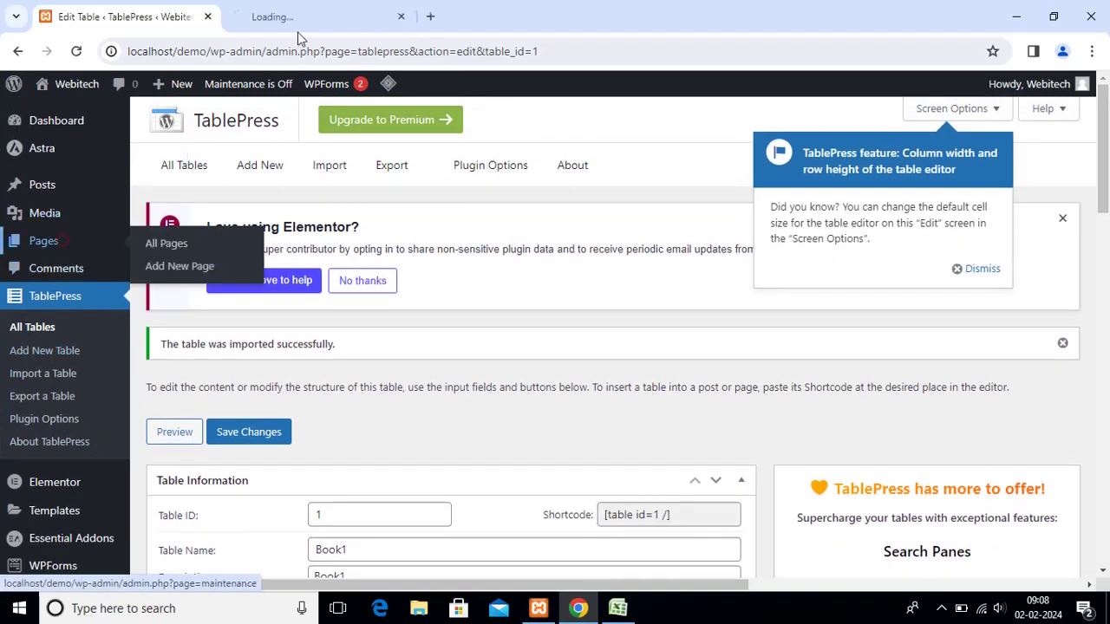
left_click(300, 30)
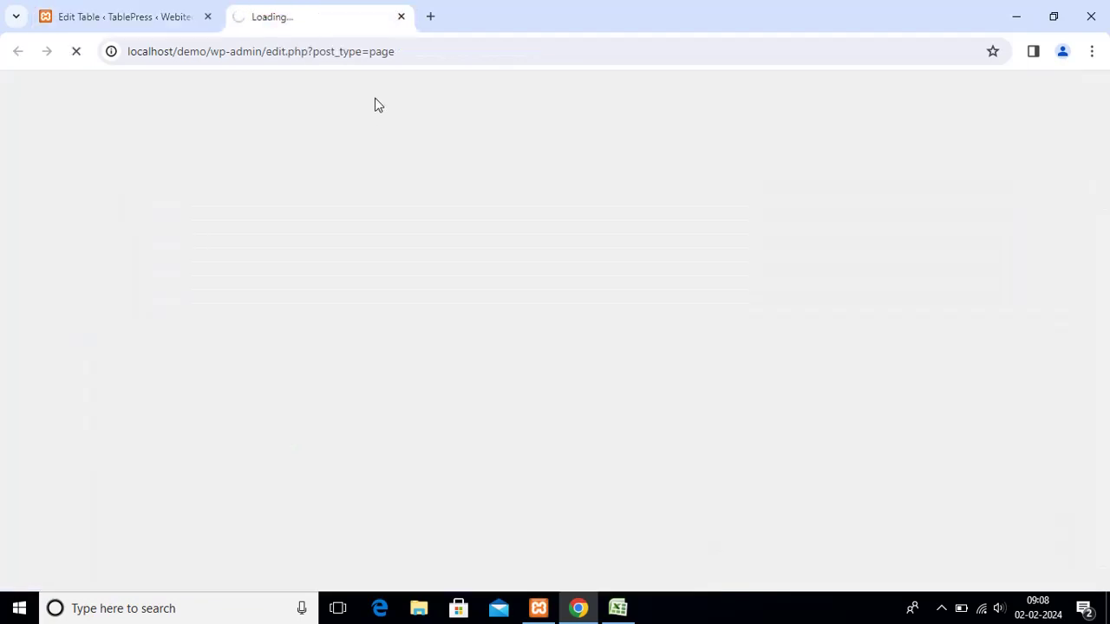
scroll(402, 260, "down", 5)
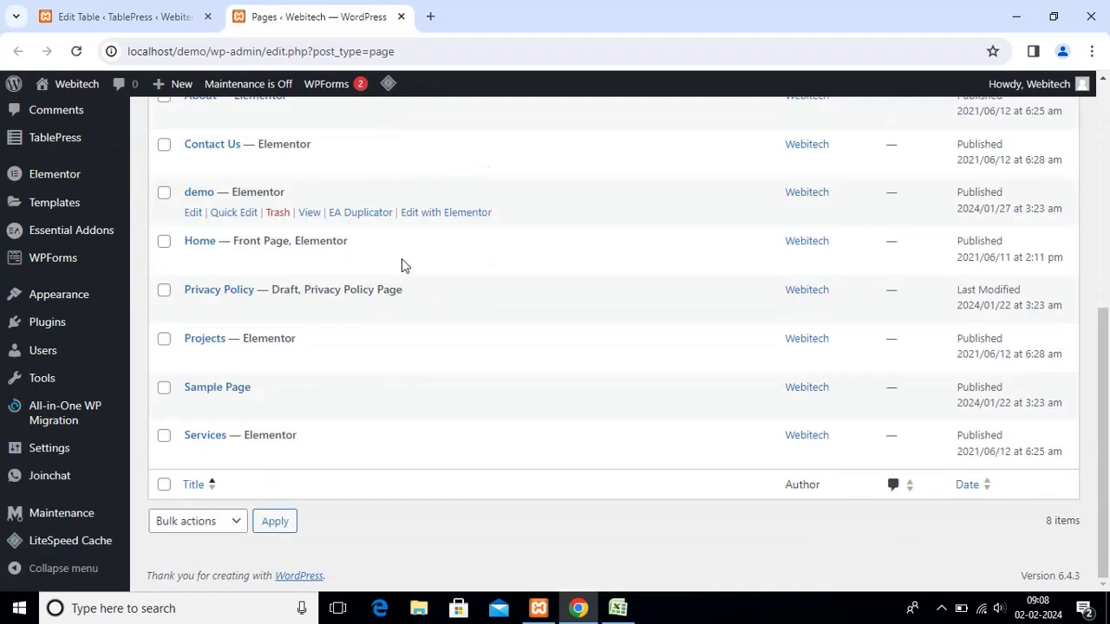
left_click(464, 213)
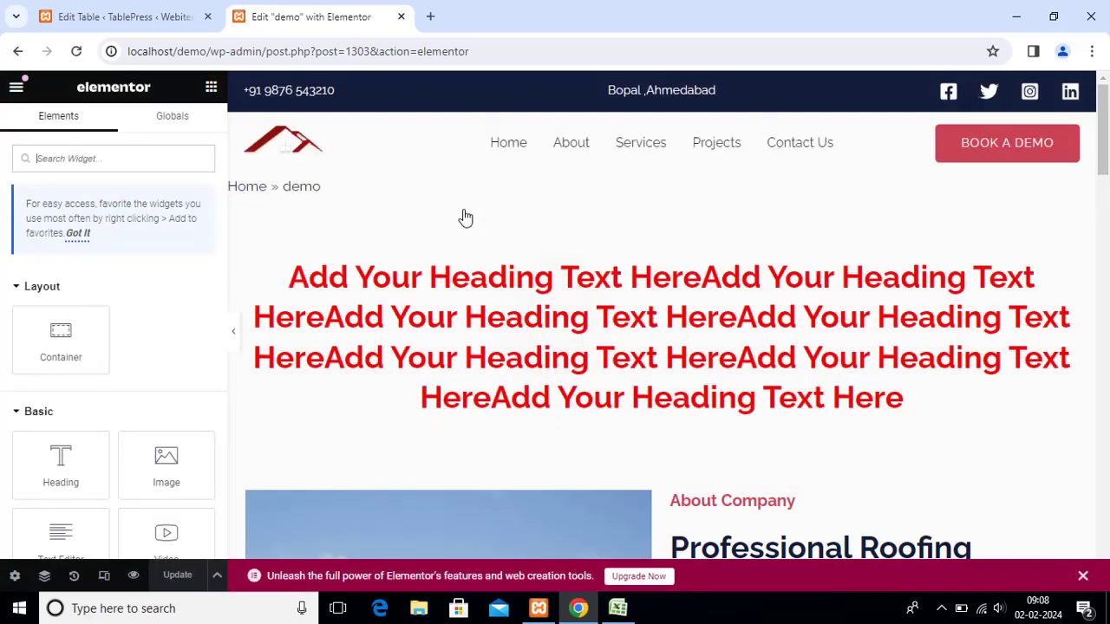
Add a single-column container with downward direction below the FAQ section at the end of the demo page.
scroll(694, 273, "down", 15)
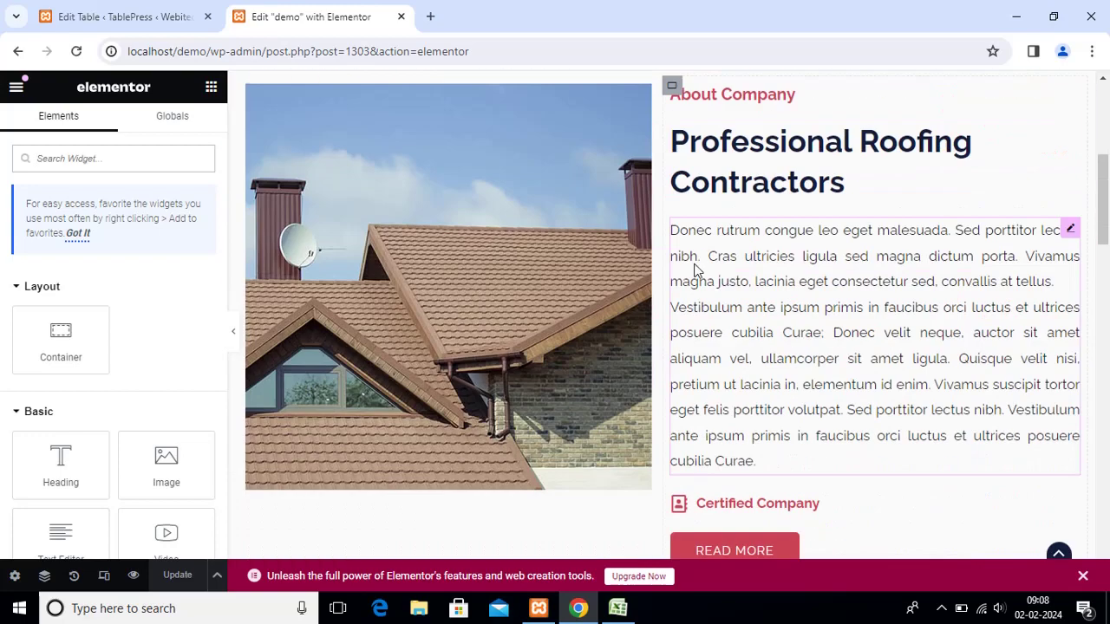
scroll(681, 292, "down", 5)
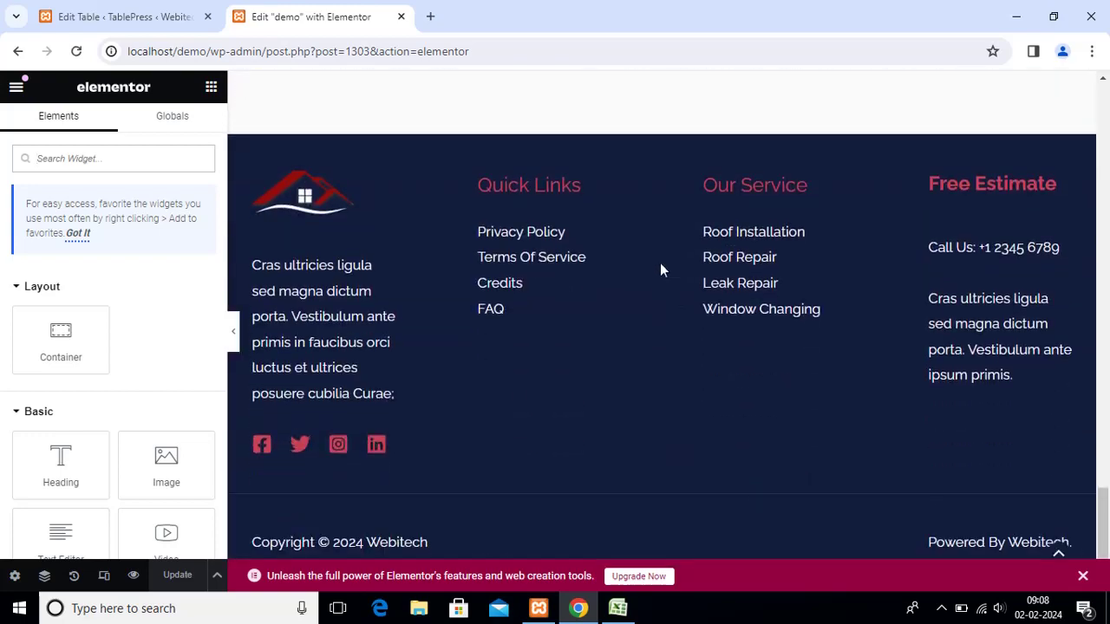
scroll(660, 263, "up", 5)
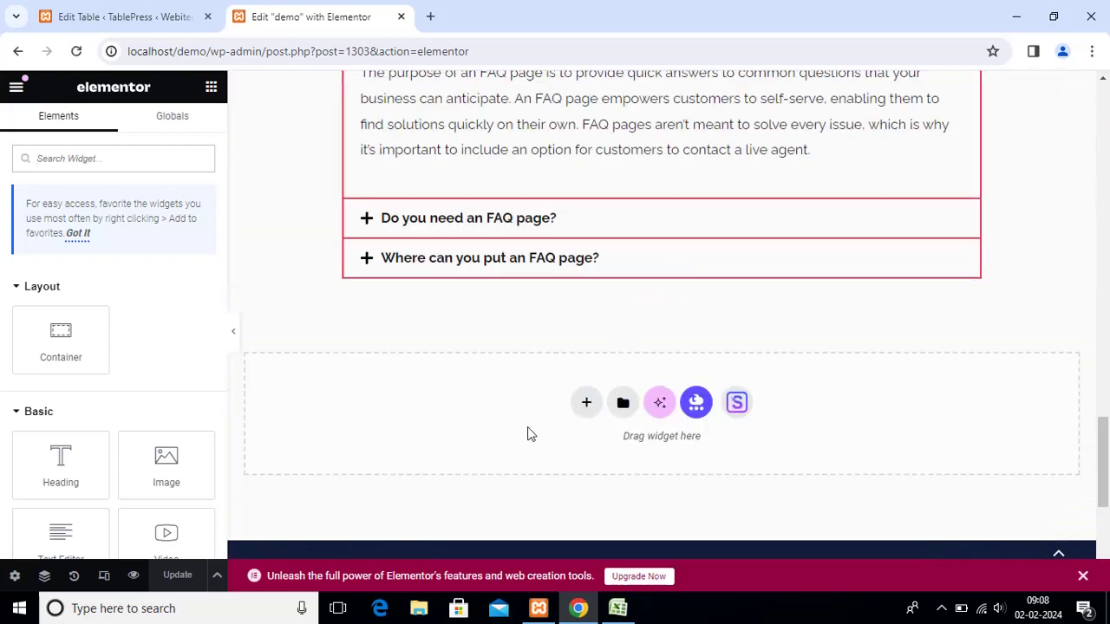
left_click(584, 412)
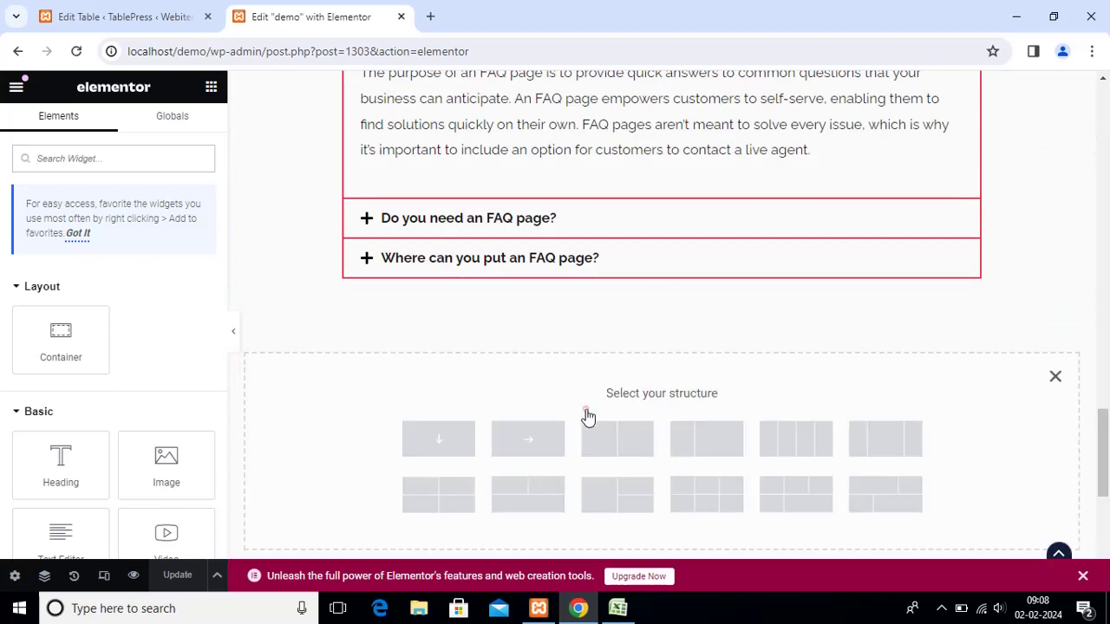
left_click(440, 440)
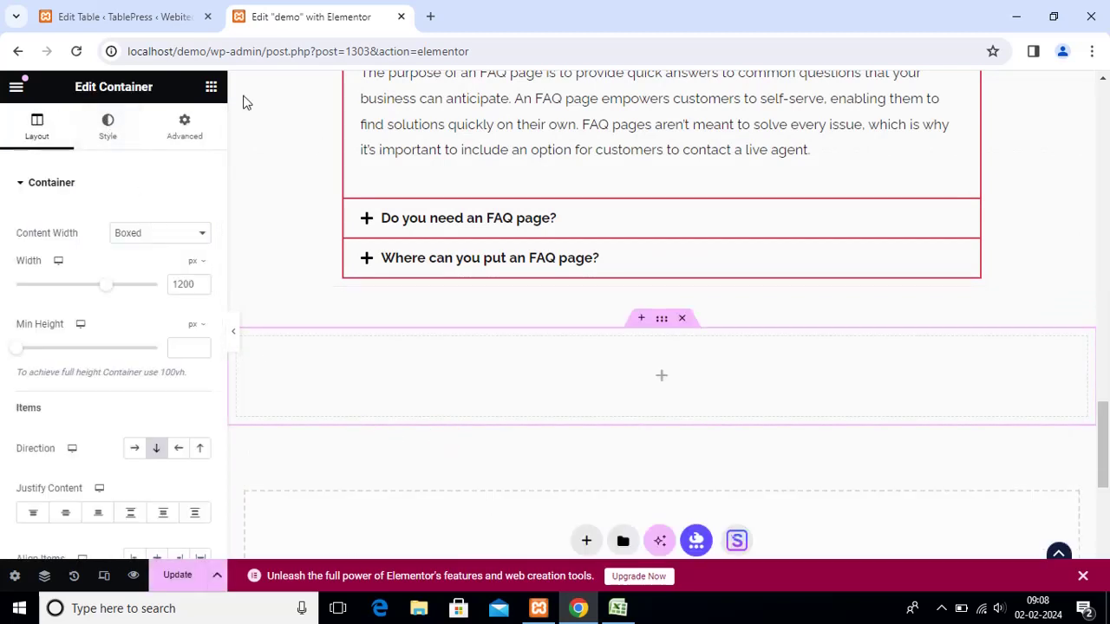
Place a Shortcode widget in the new container with the copied shortcode [table id=1 /] and update the page.
left_click(662, 379)
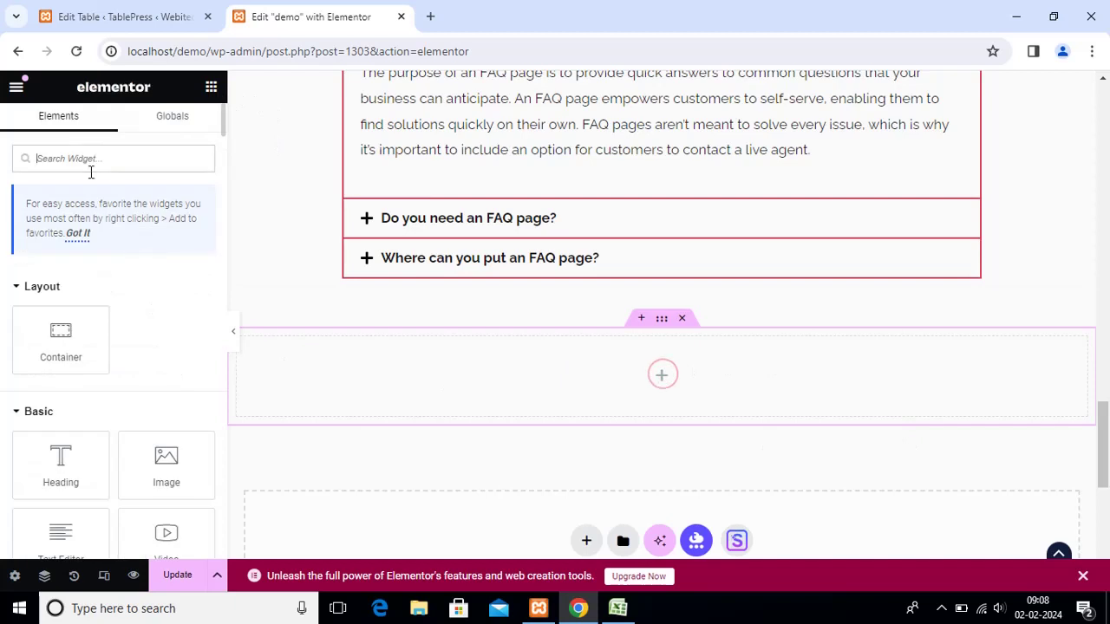
type("sho")
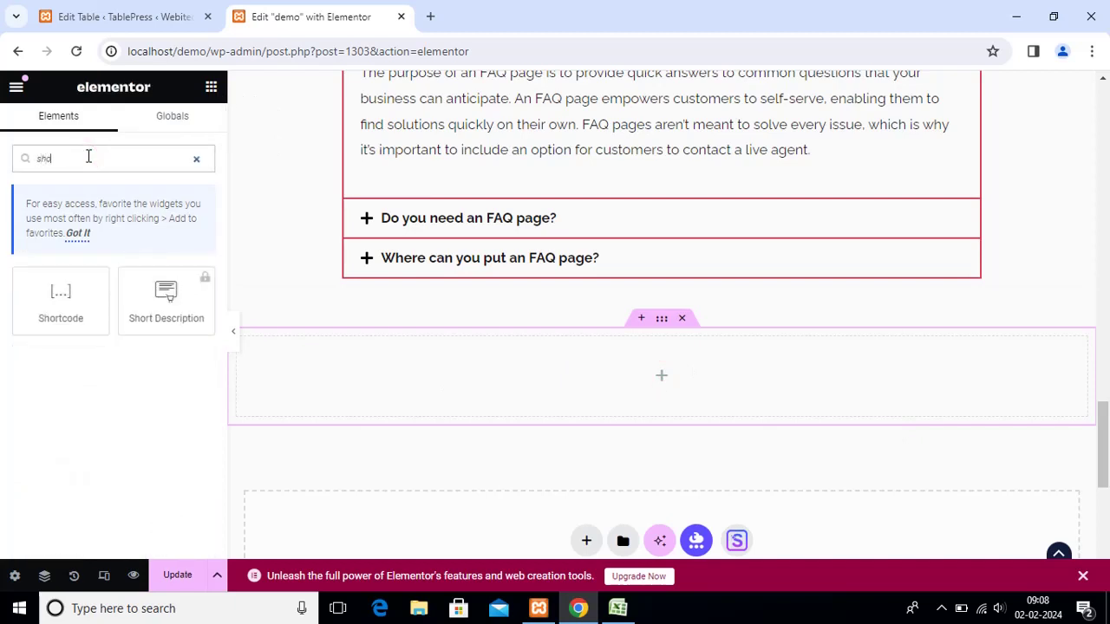
type("rt")
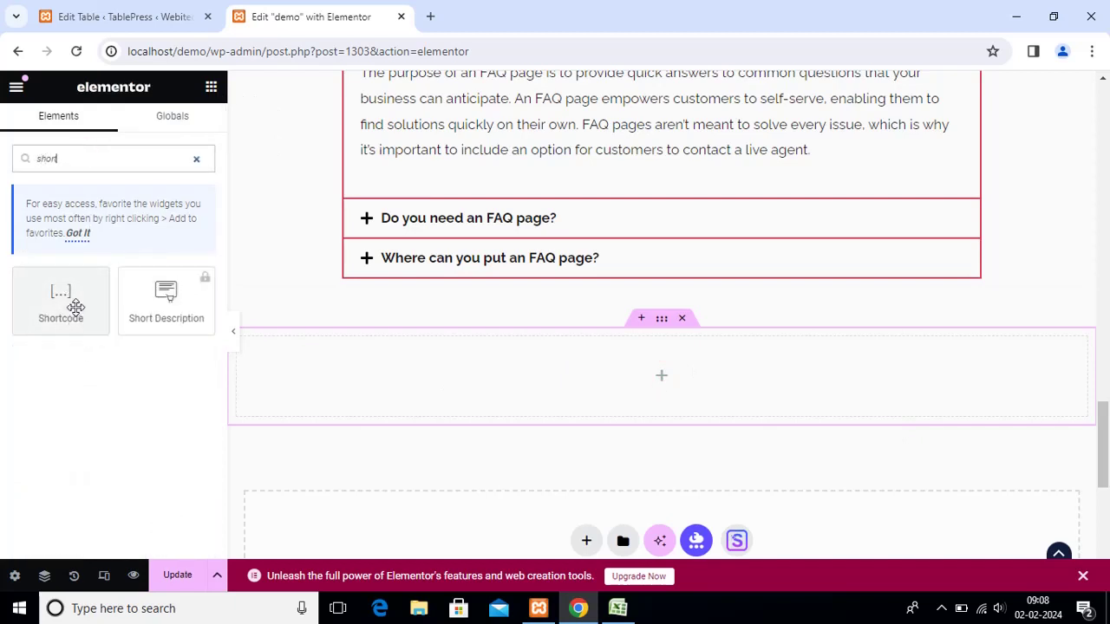
left_click_drag(74, 307, 660, 373)
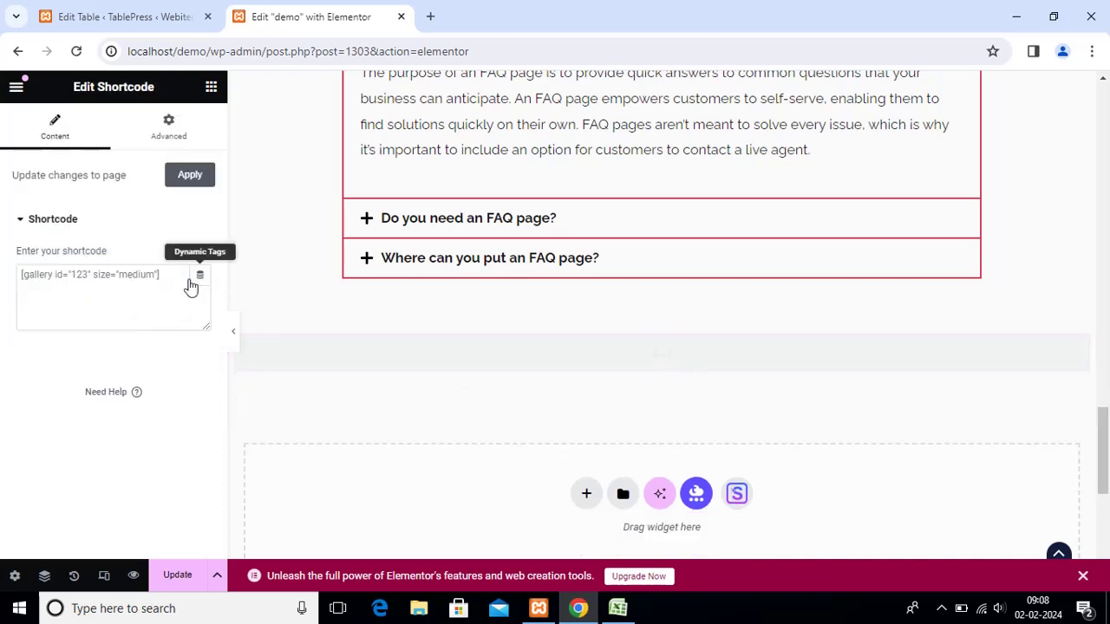
left_click(92, 298)
key("ctrl+v")
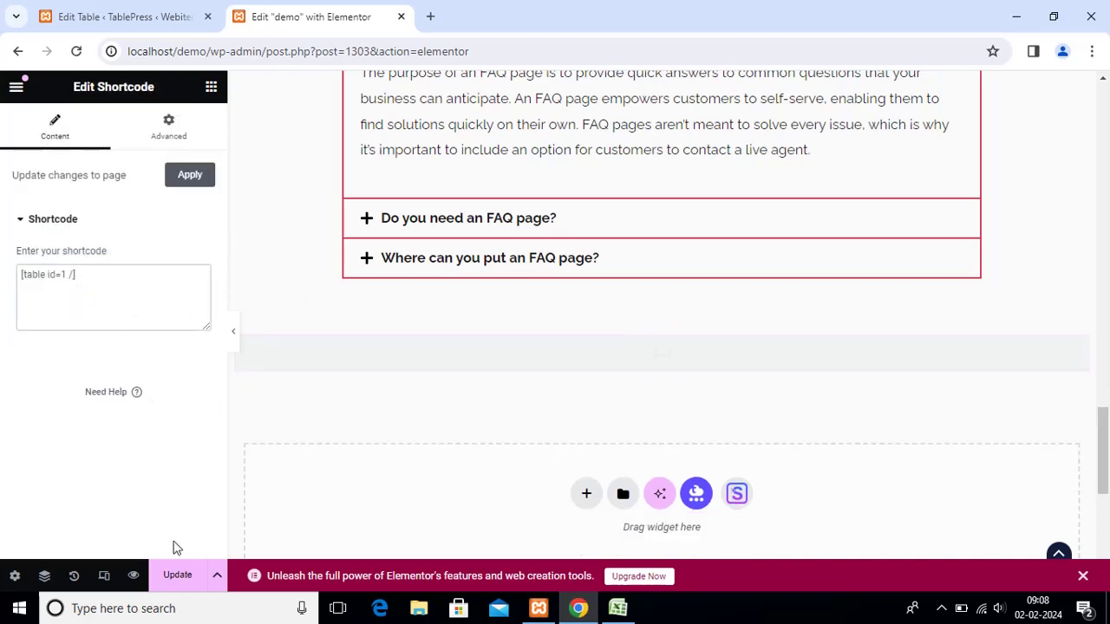
left_click(178, 579)
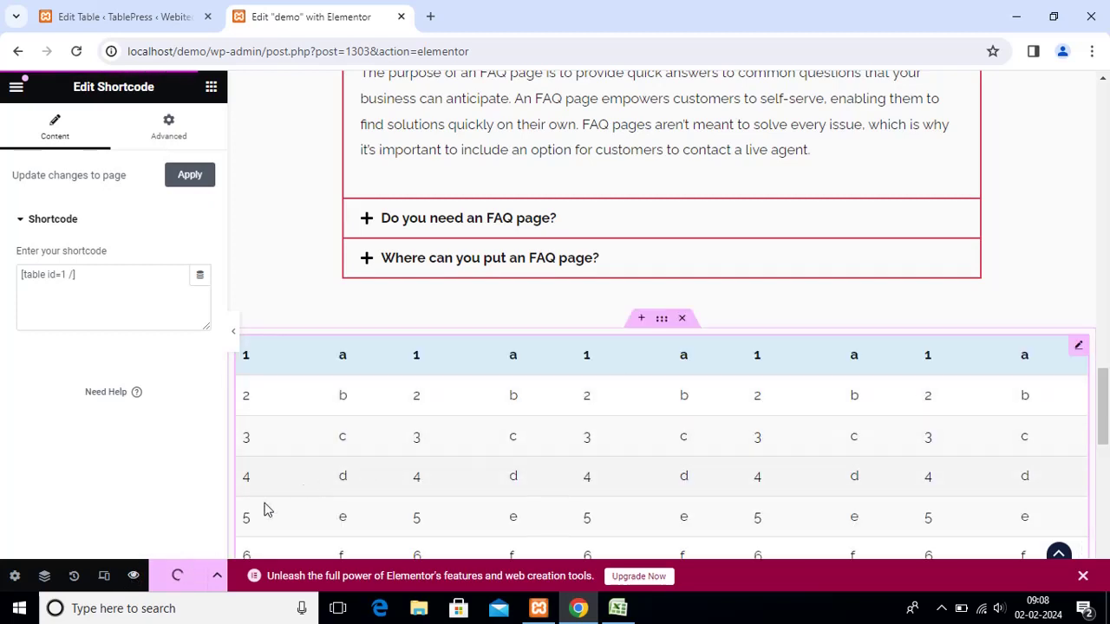
Preview the demo page and examine the embedded table's header, footer, search, sorting, pagination and entries-per-page choices.
left_click(134, 578)
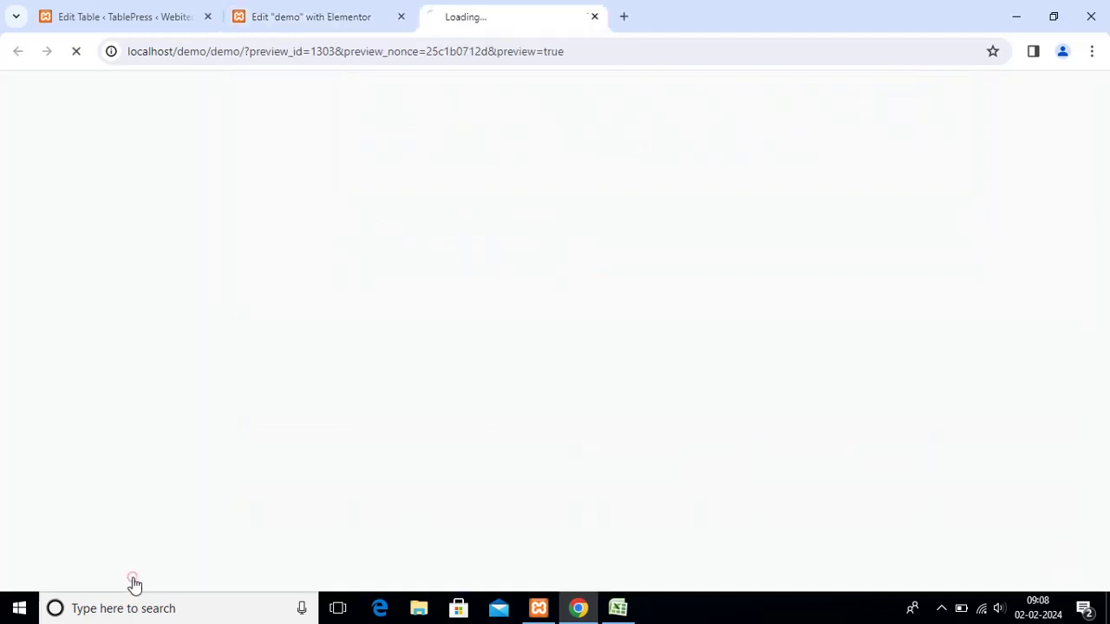
left_click(304, 11)
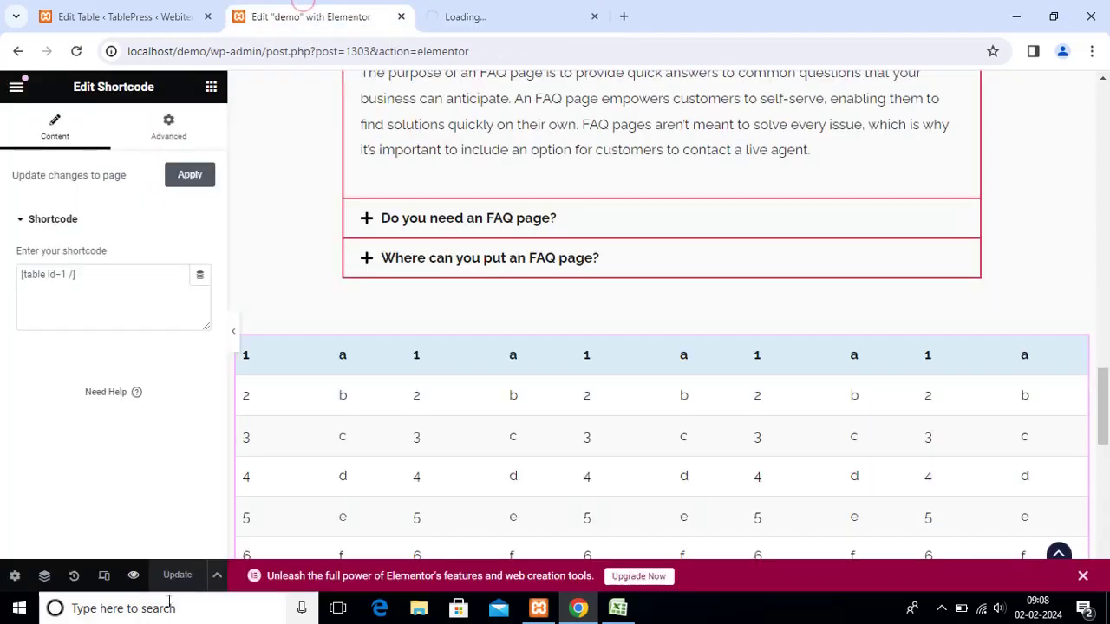
left_click(520, 12)
scroll(455, 378, "down", 10)
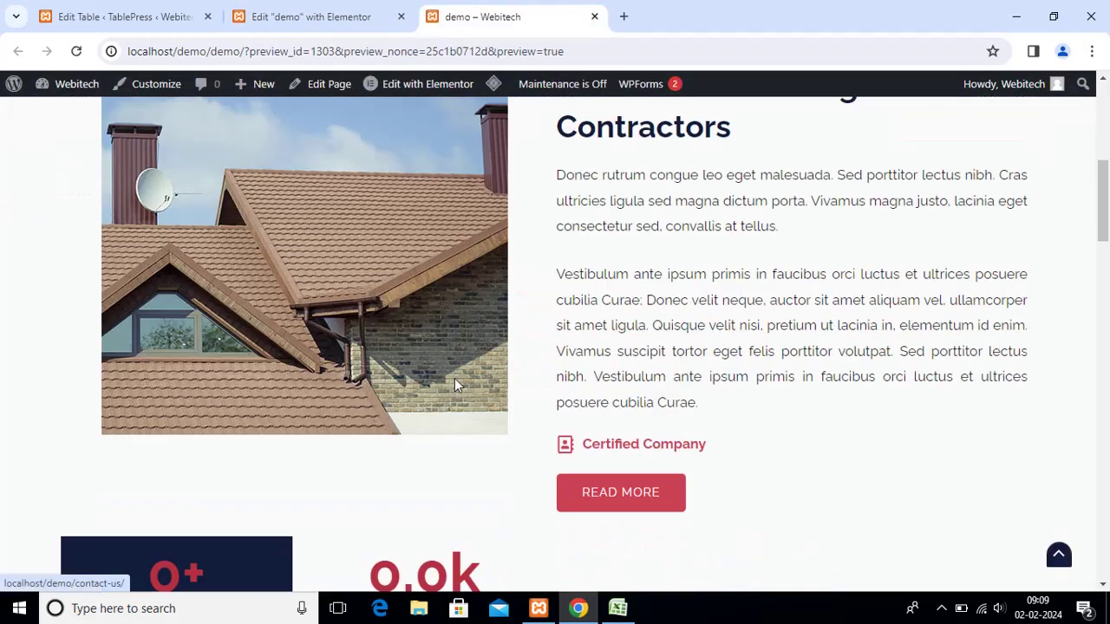
scroll(169, 232, "up", 10)
scroll(719, 347, "down", 20)
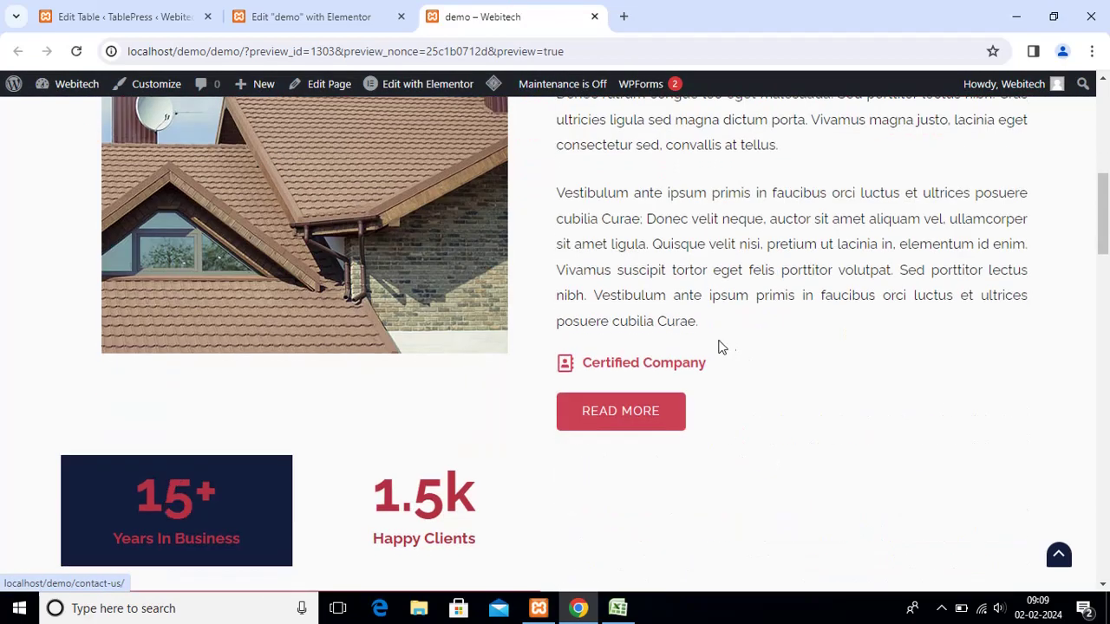
scroll(264, 497, "down", 1)
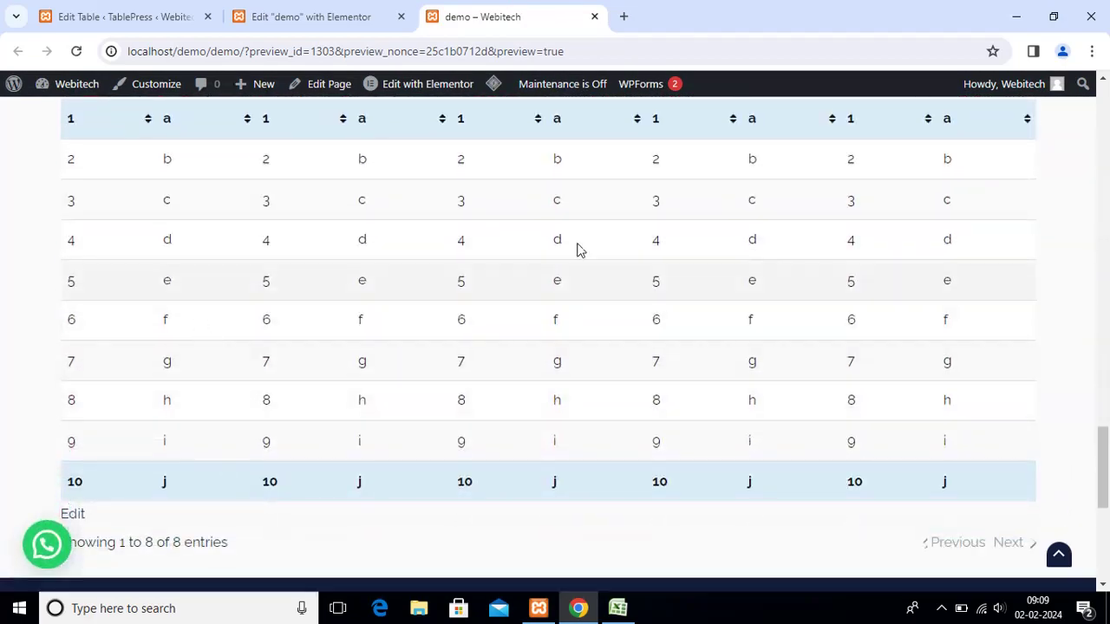
scroll(778, 412, "down", 1)
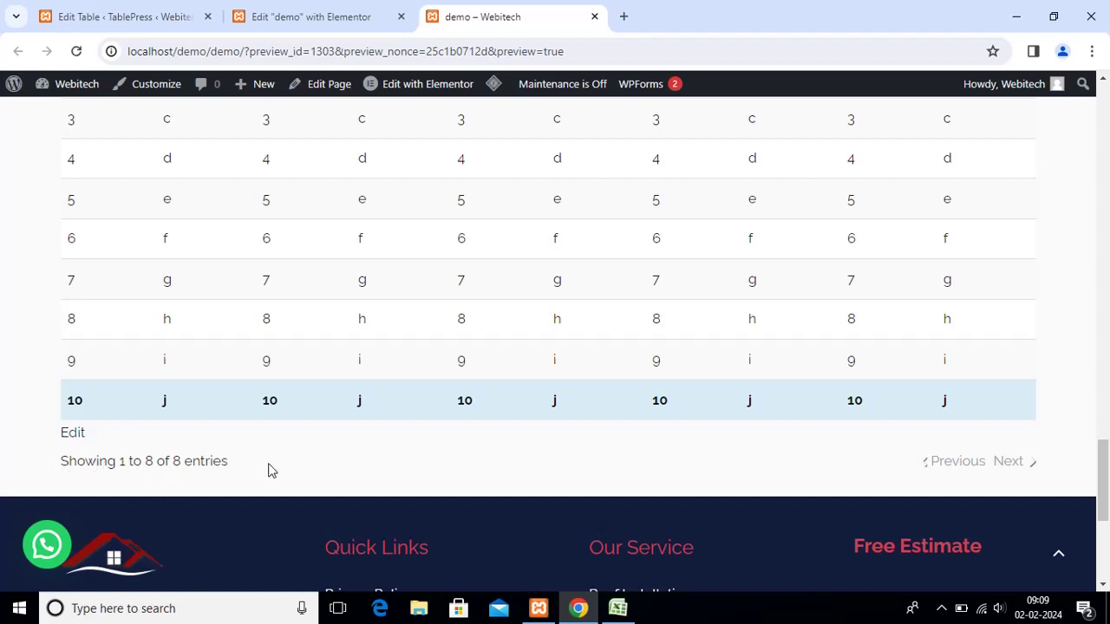
scroll(802, 443, "up", 5)
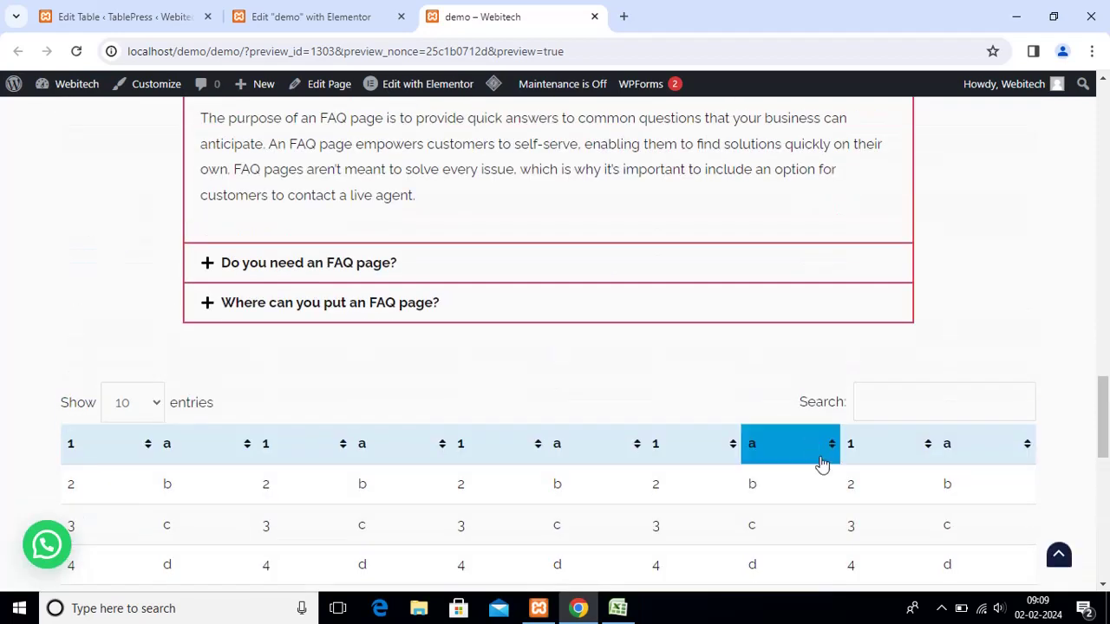
left_click(126, 405)
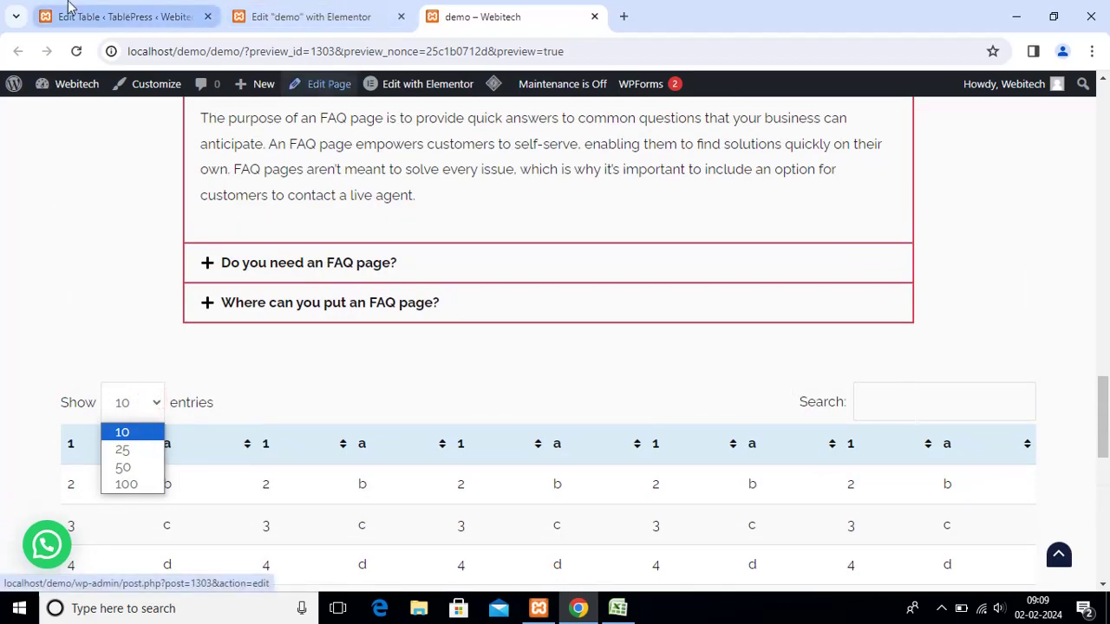
Disable the visitor features for the Book1 table in TablePress and save the table.
left_click(87, 16)
scroll(523, 287, "down", 20)
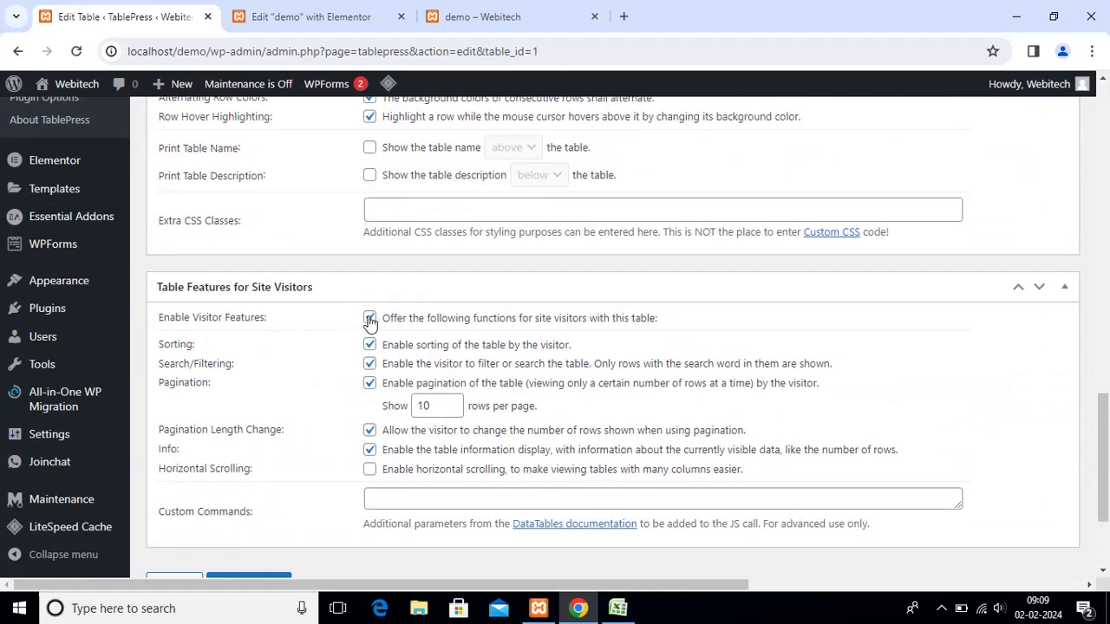
left_click(370, 320)
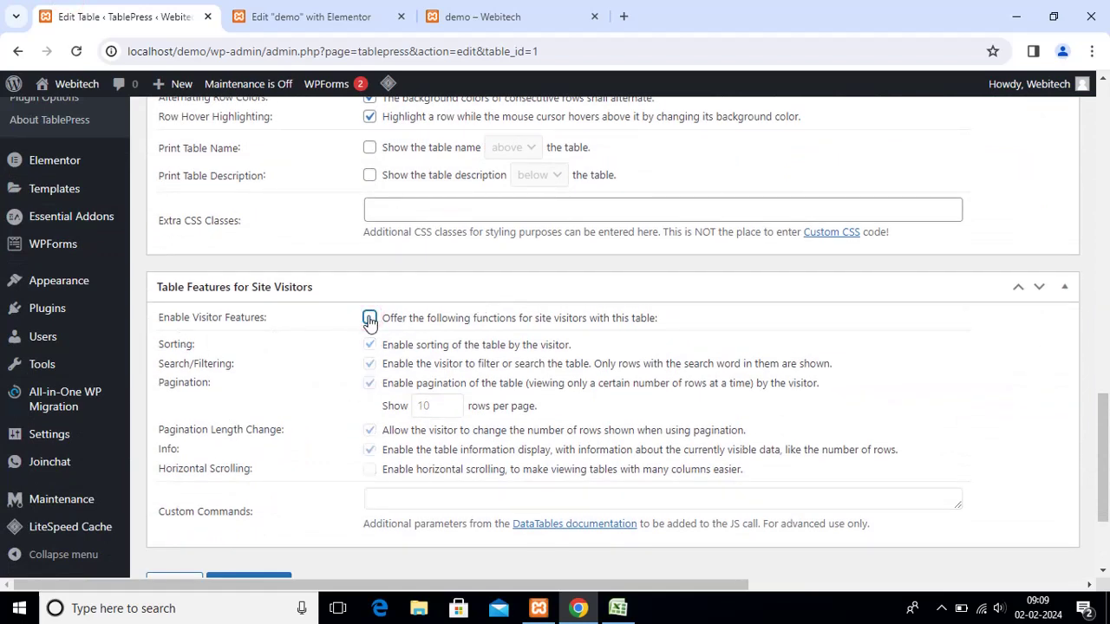
scroll(370, 320, "down", 2)
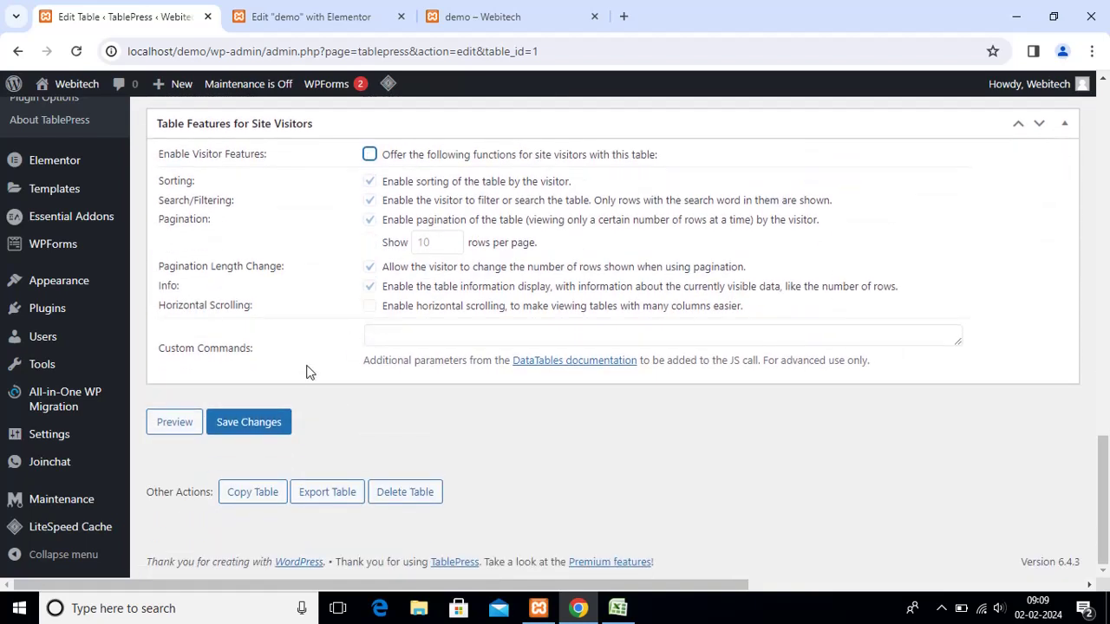
left_click(256, 423)
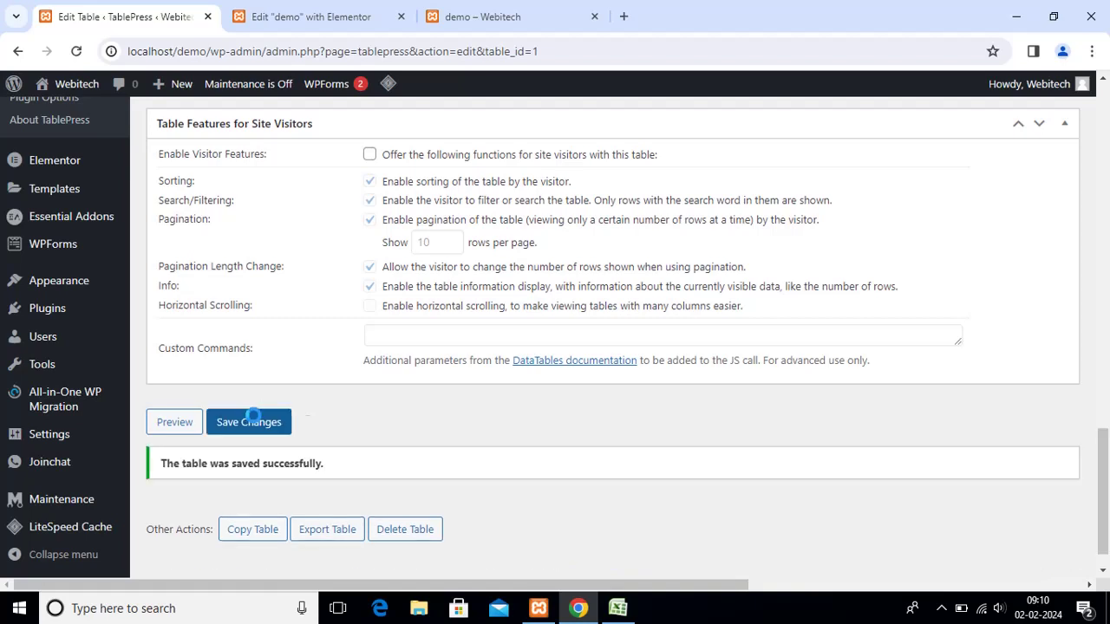
Reload the demo page preview and examine the embedded table from header to footer without its visitor features.
left_click(485, 16)
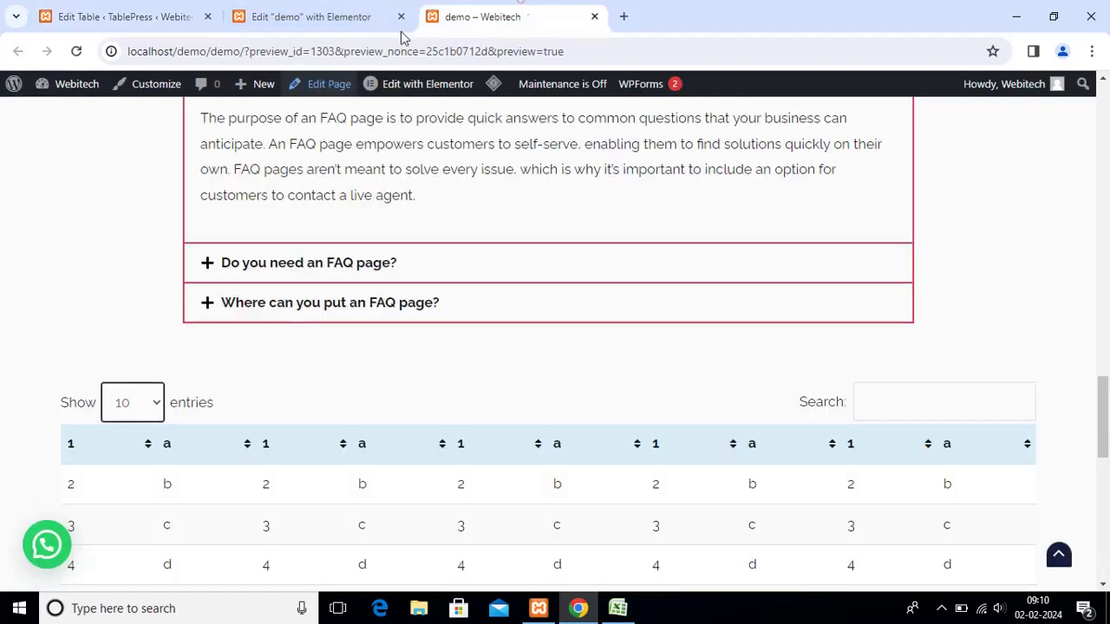
left_click(77, 51)
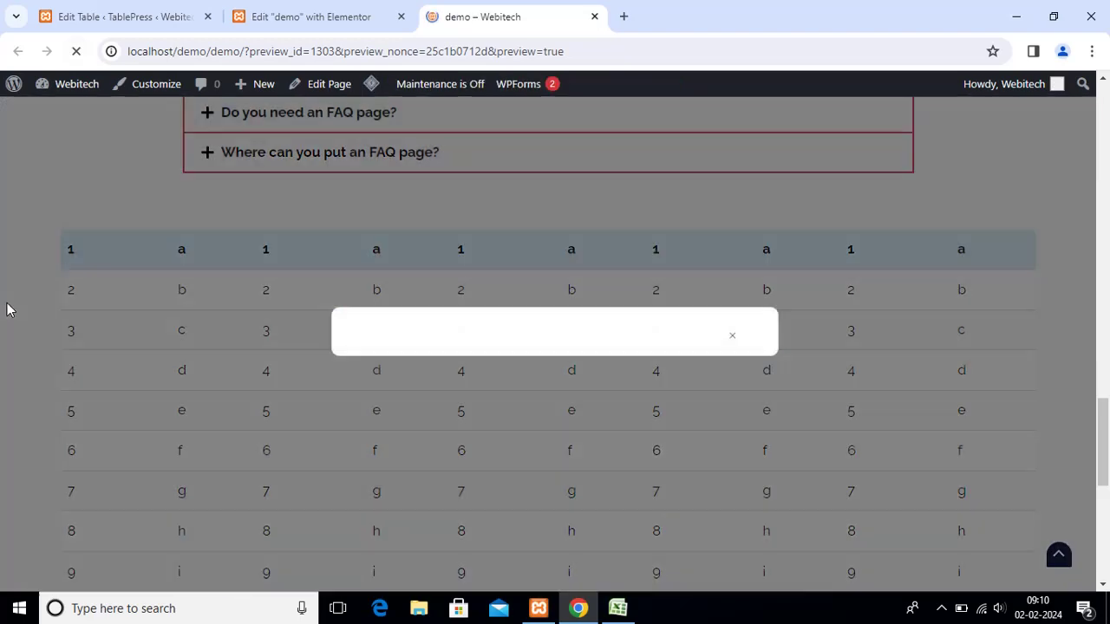
scroll(486, 432, "down", 2)
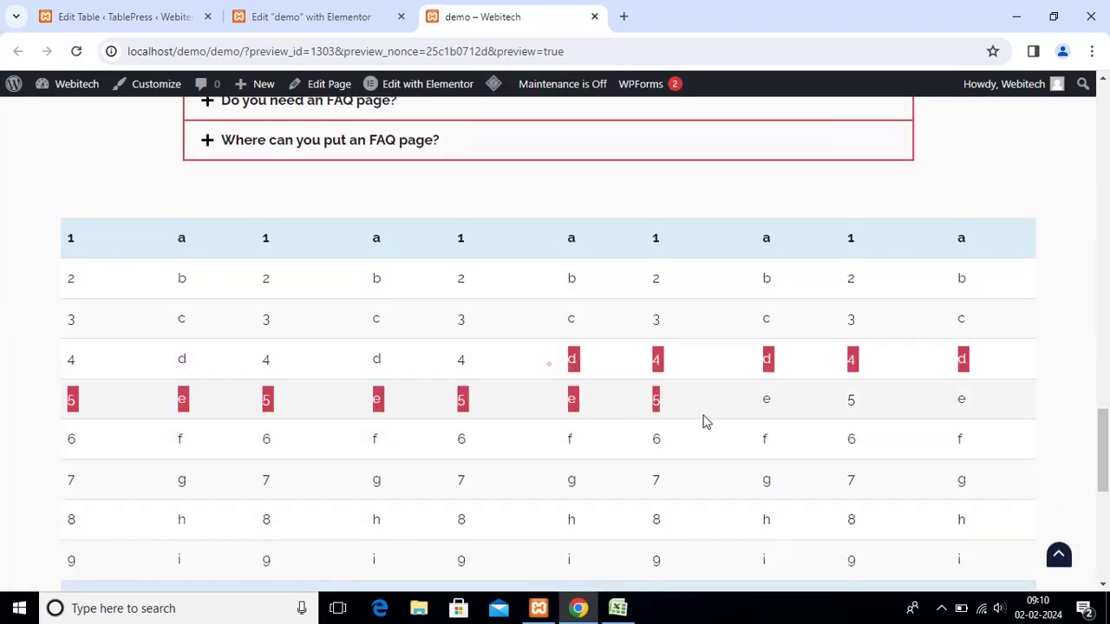
scroll(203, 300, "down", 6)
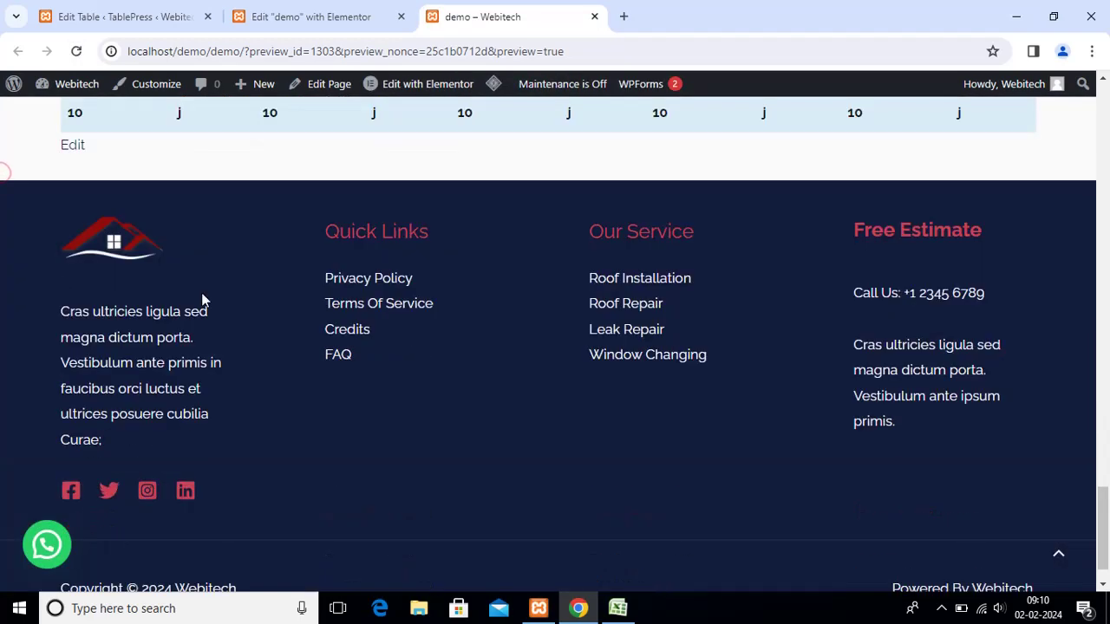
scroll(312, 316, "up", 5)
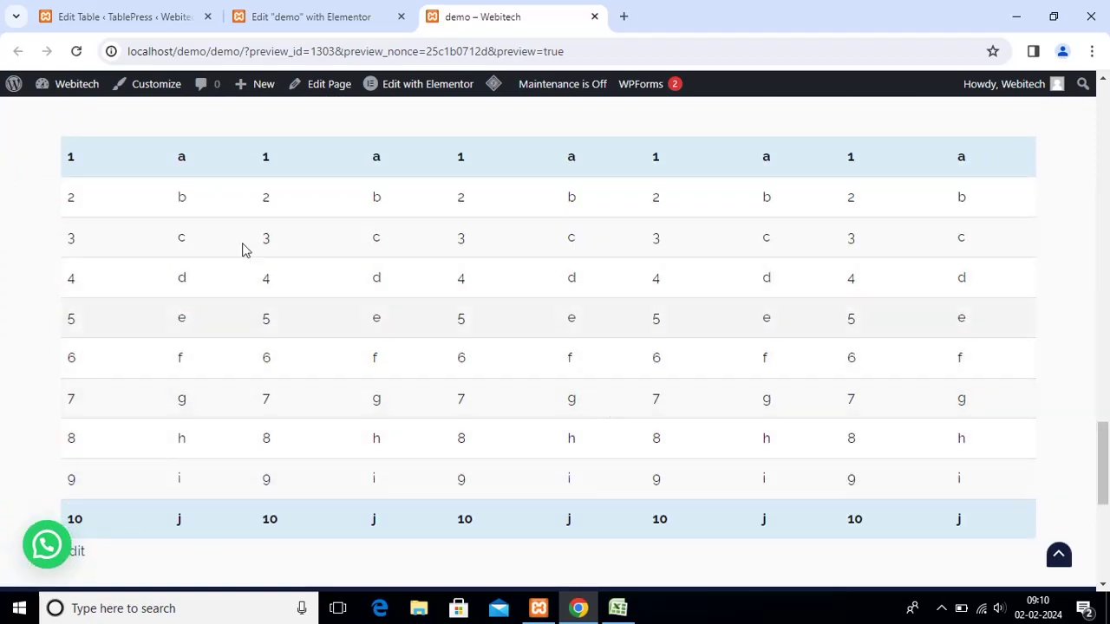
scroll(716, 240, "up", 3)
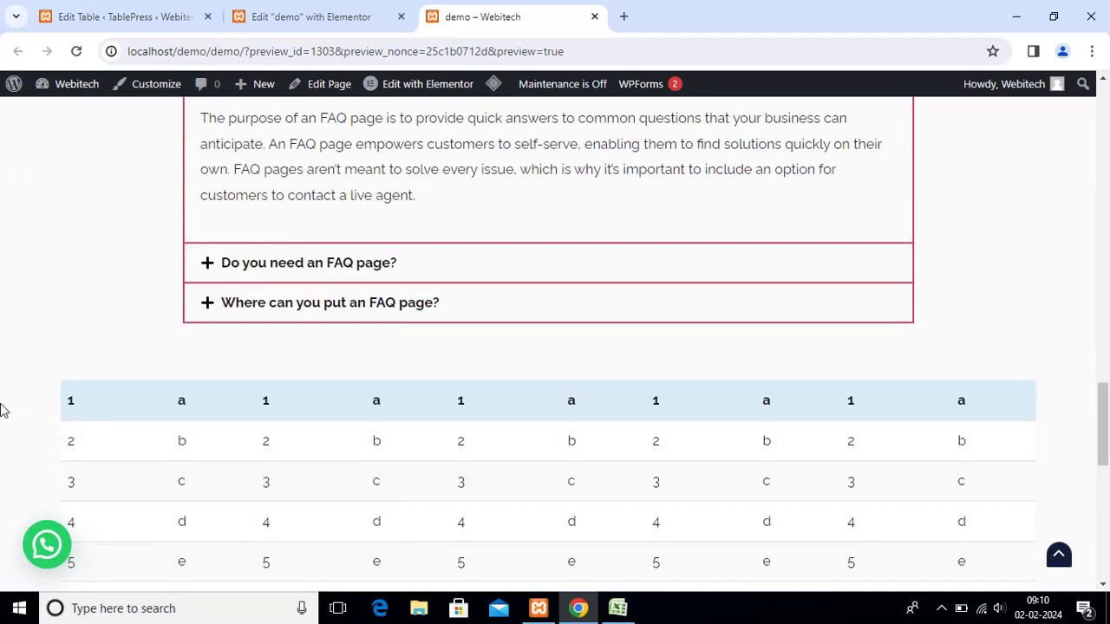
scroll(3, 409, "down", 2)
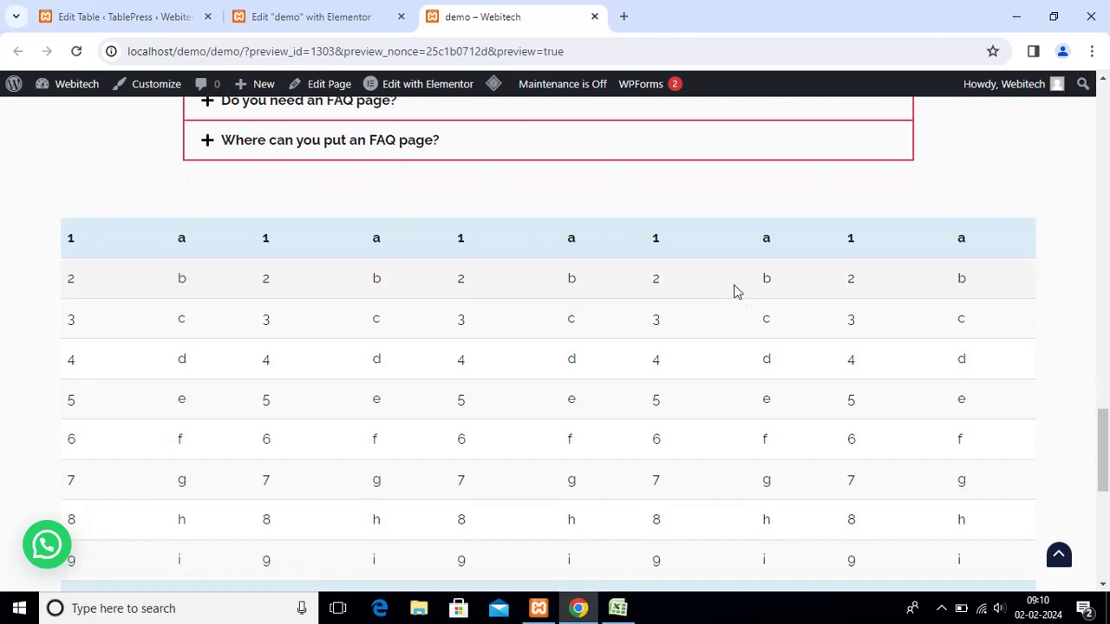
scroll(573, 309, "down", 2)
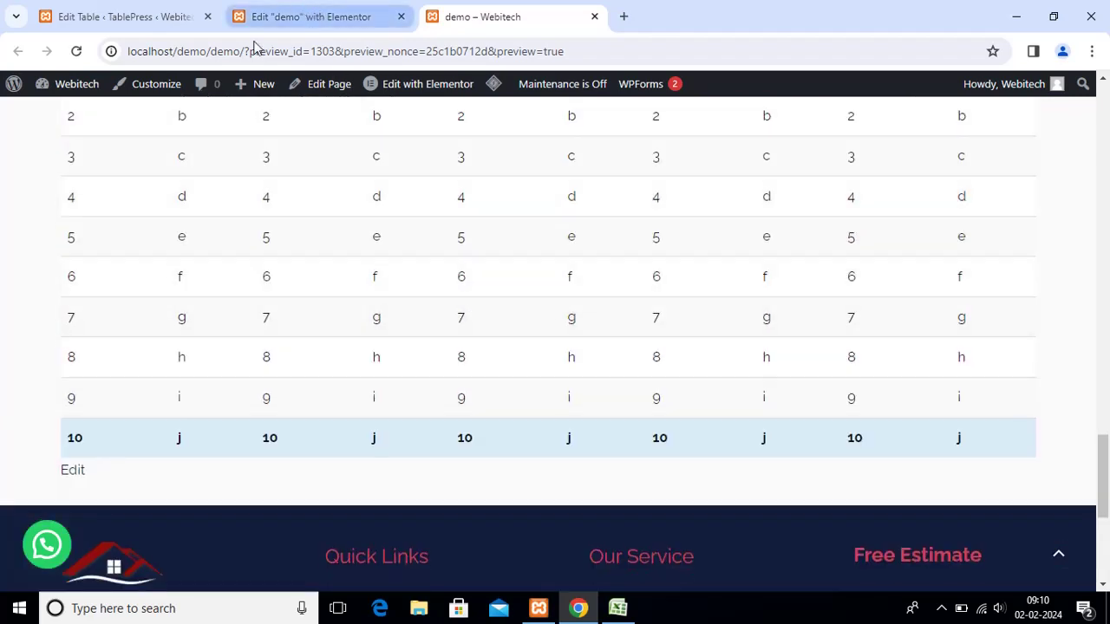
scroll(72, 280, "up", 2)
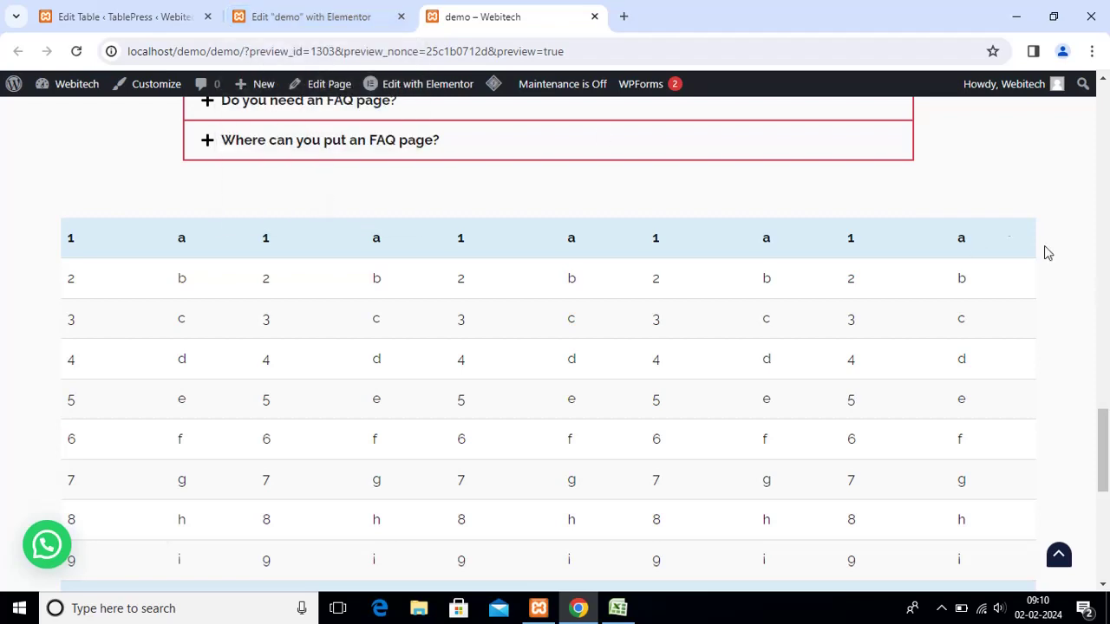
Insert a blank column before column A in the Book1 table in TablePress.
left_click(304, 12)
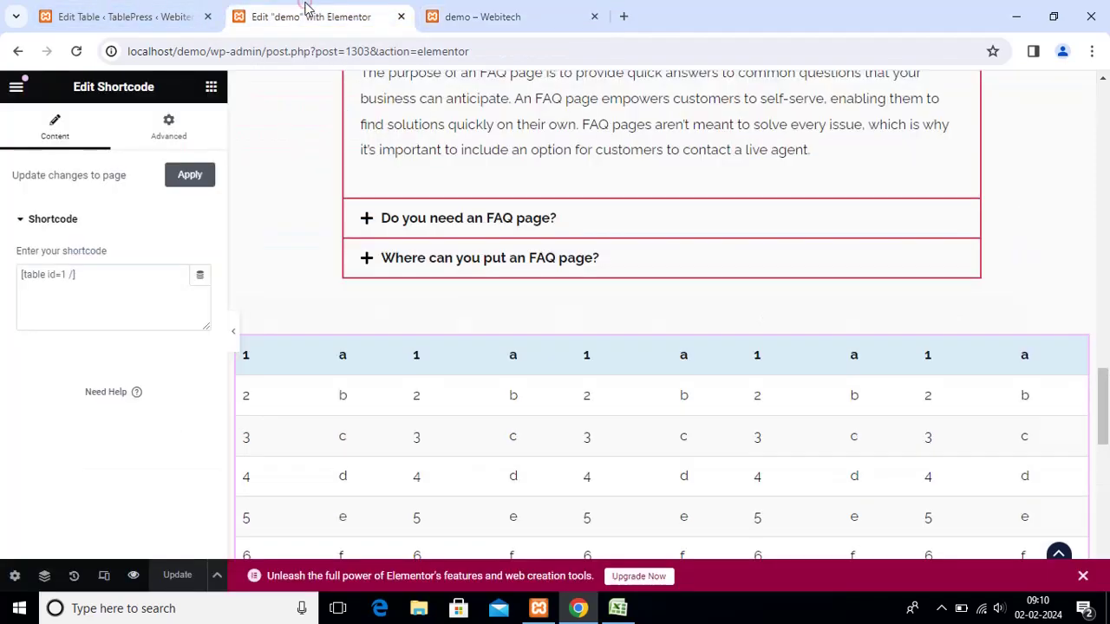
left_click(91, 12)
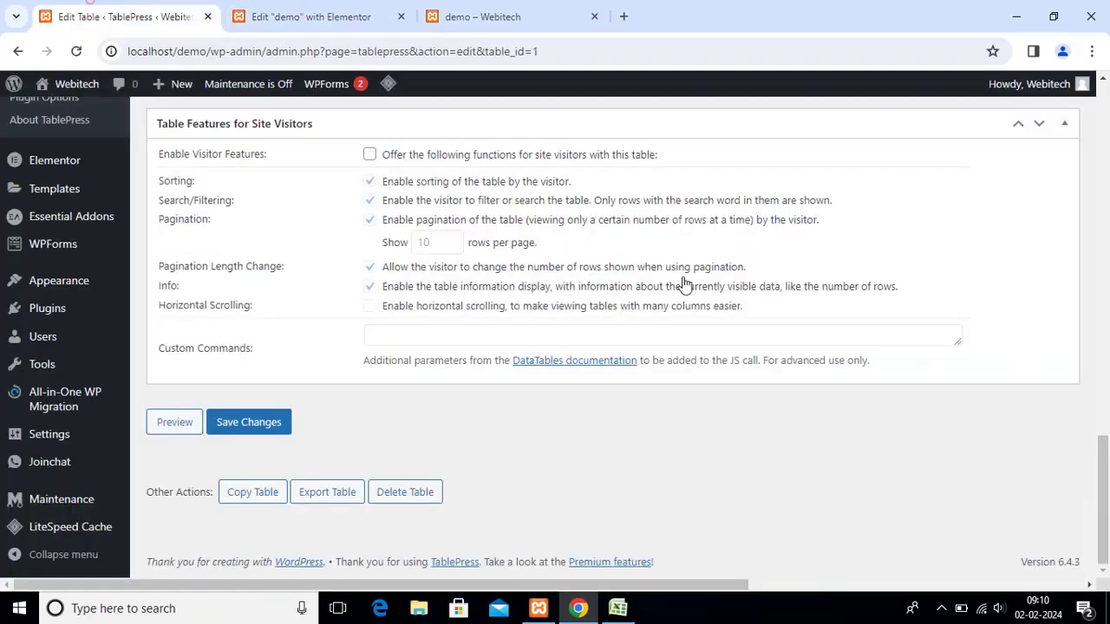
scroll(370, 371, "up", 10)
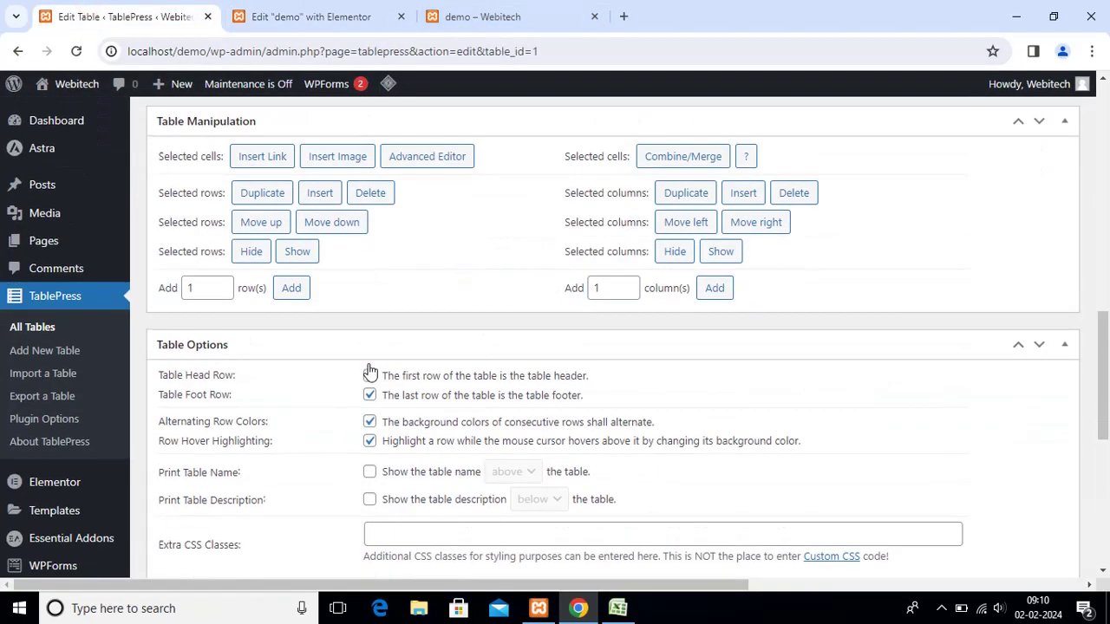
scroll(370, 371, "up", 2)
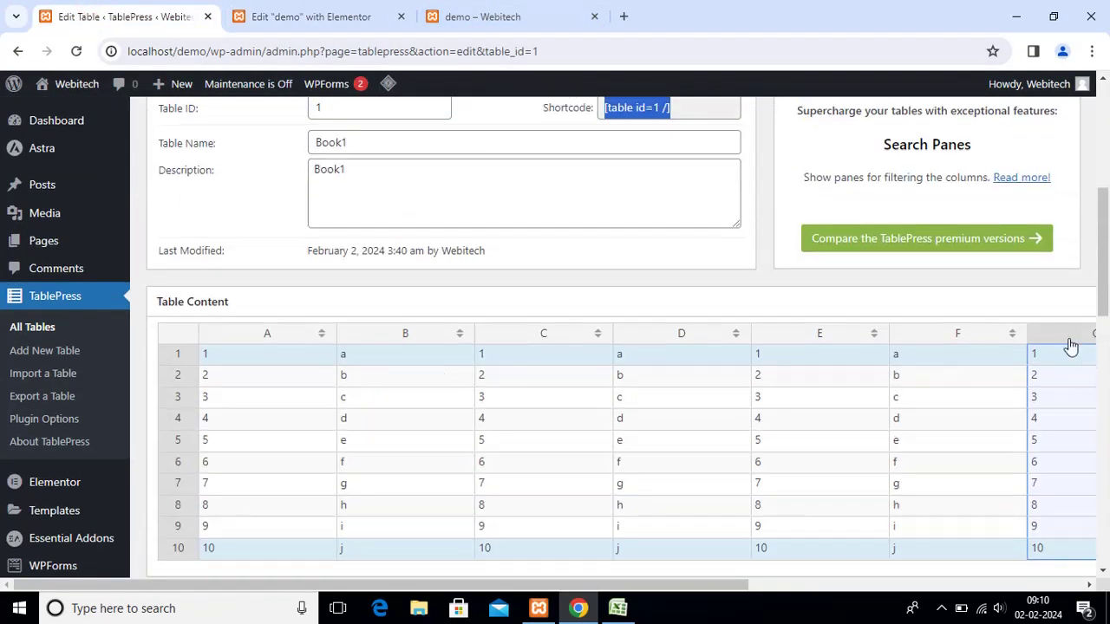
scroll(491, 543, "down", 3)
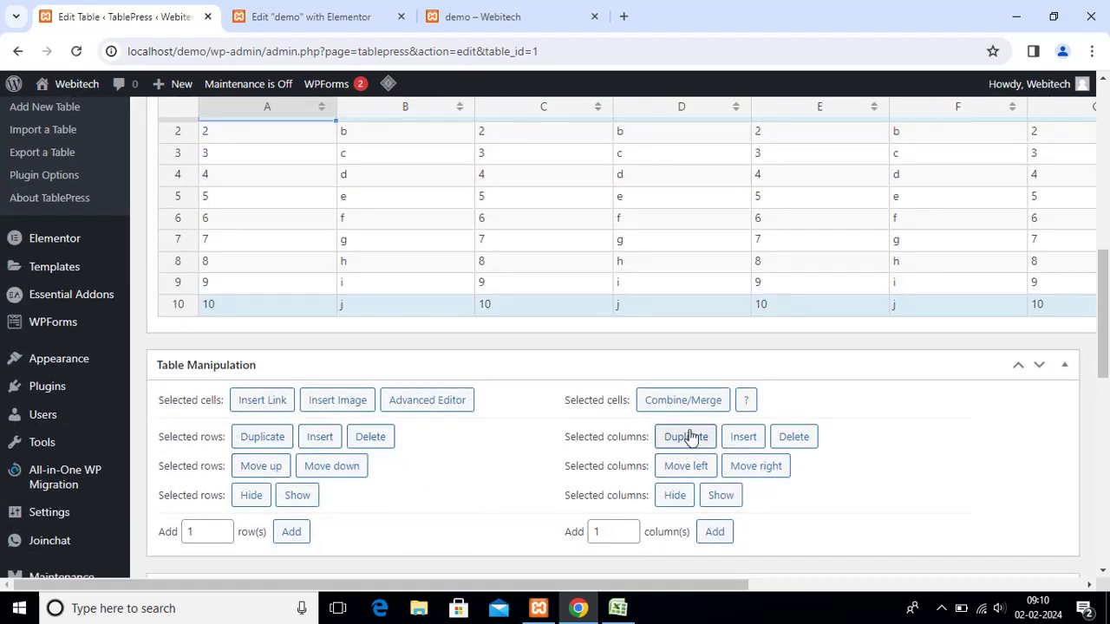
left_click(743, 438)
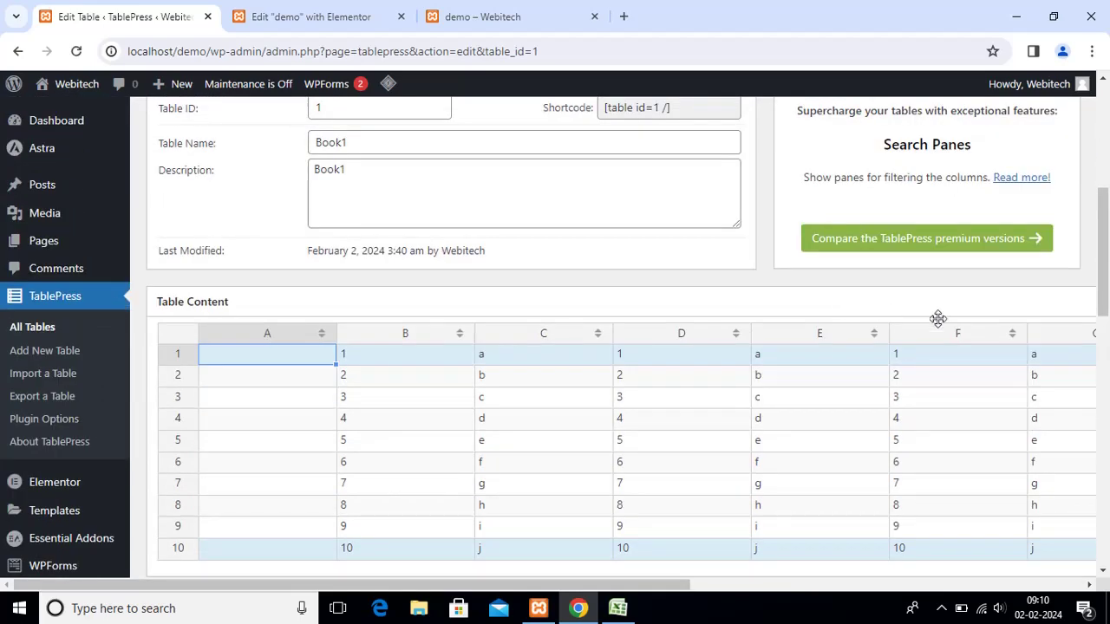
Check the table content across all its columns and save the changed table.
scroll(1028, 396, "down", 2)
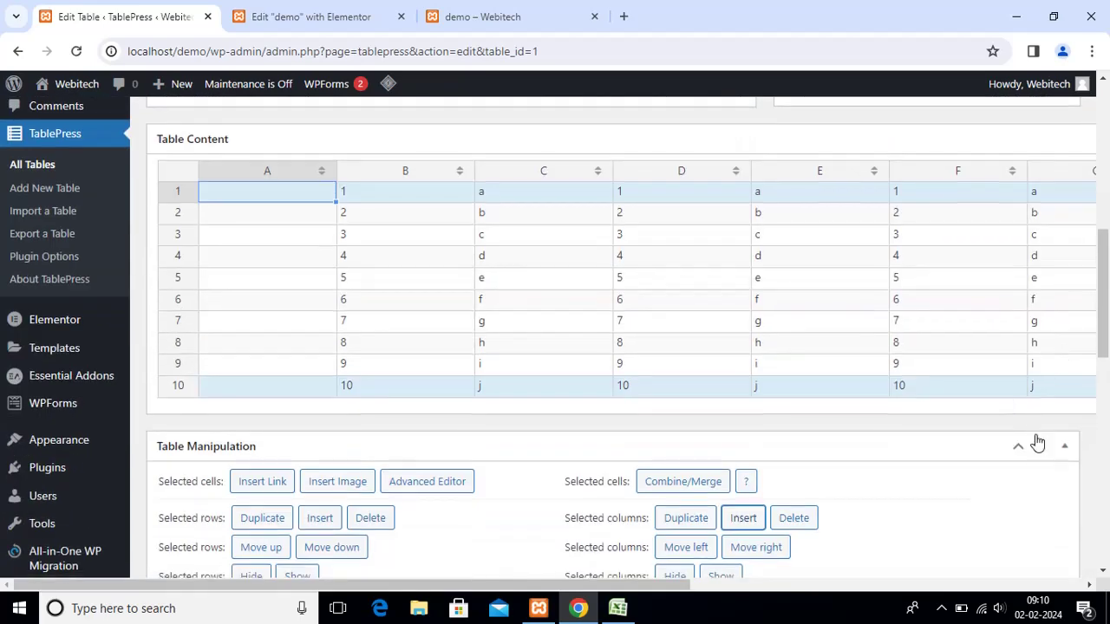
left_click(1064, 173)
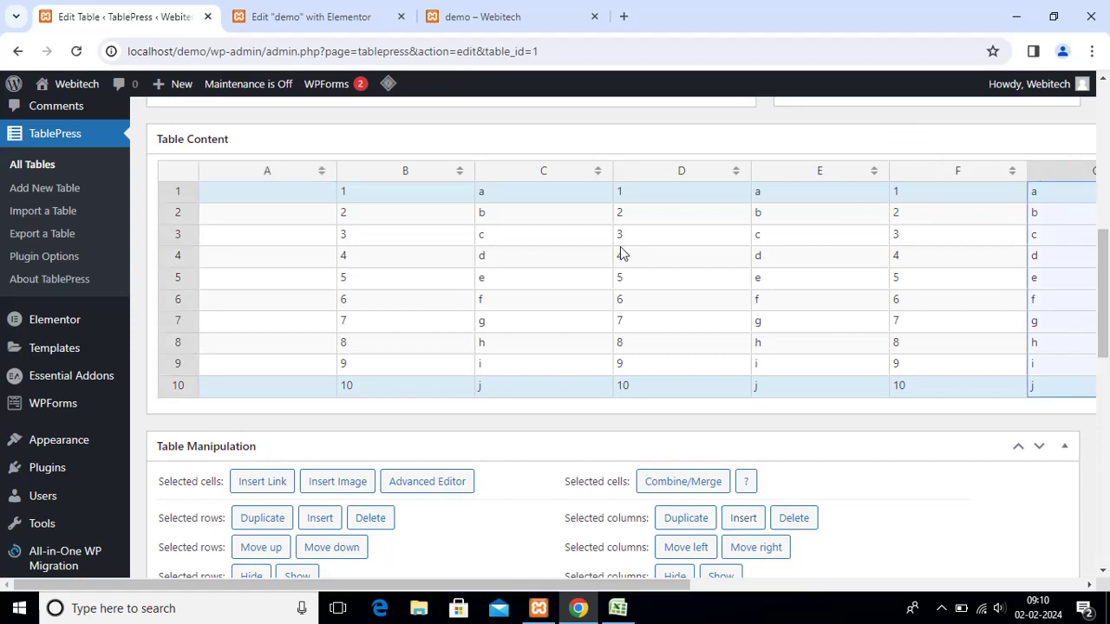
left_click(905, 422)
key("ctrl+minus")
key("ctrl+minus")
key("ctrl+minus")
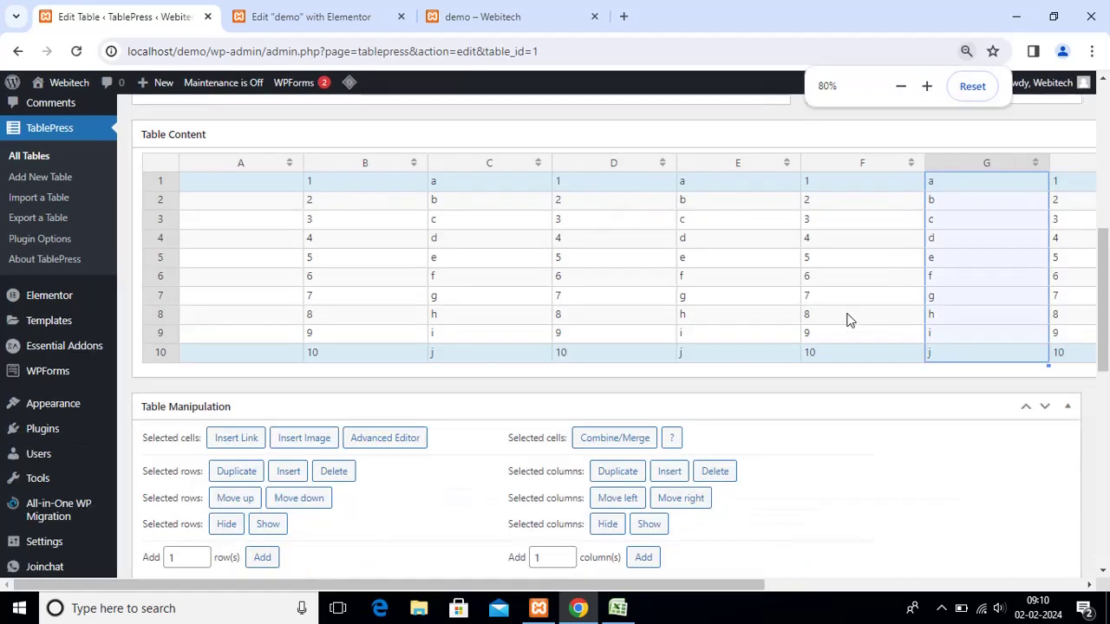
key("ctrl+minus")
key("ctrl+minus")
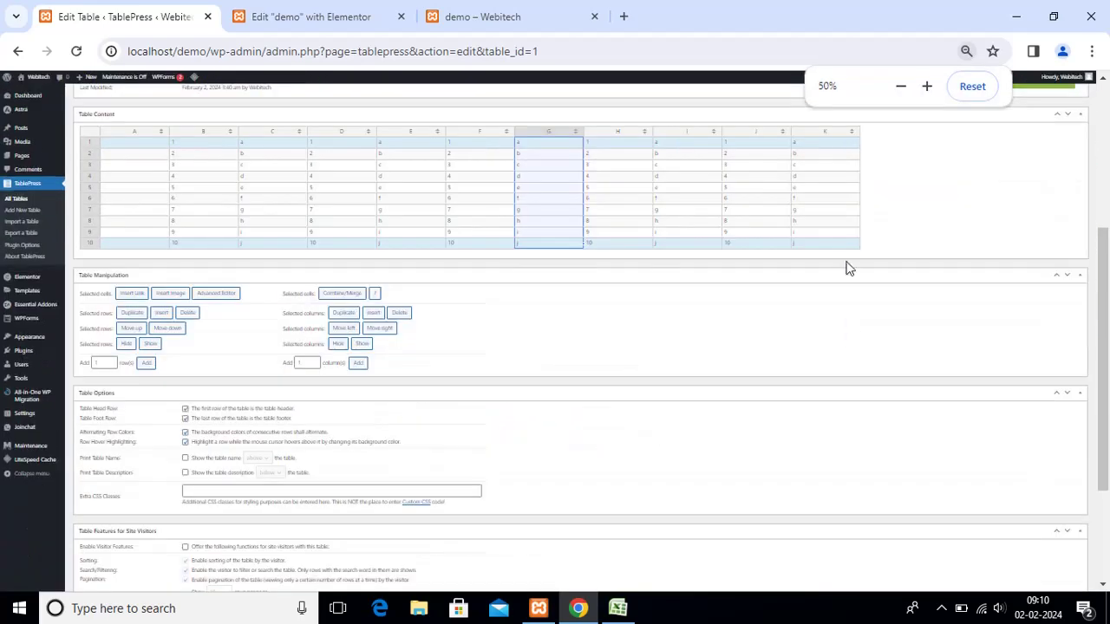
left_click(933, 166)
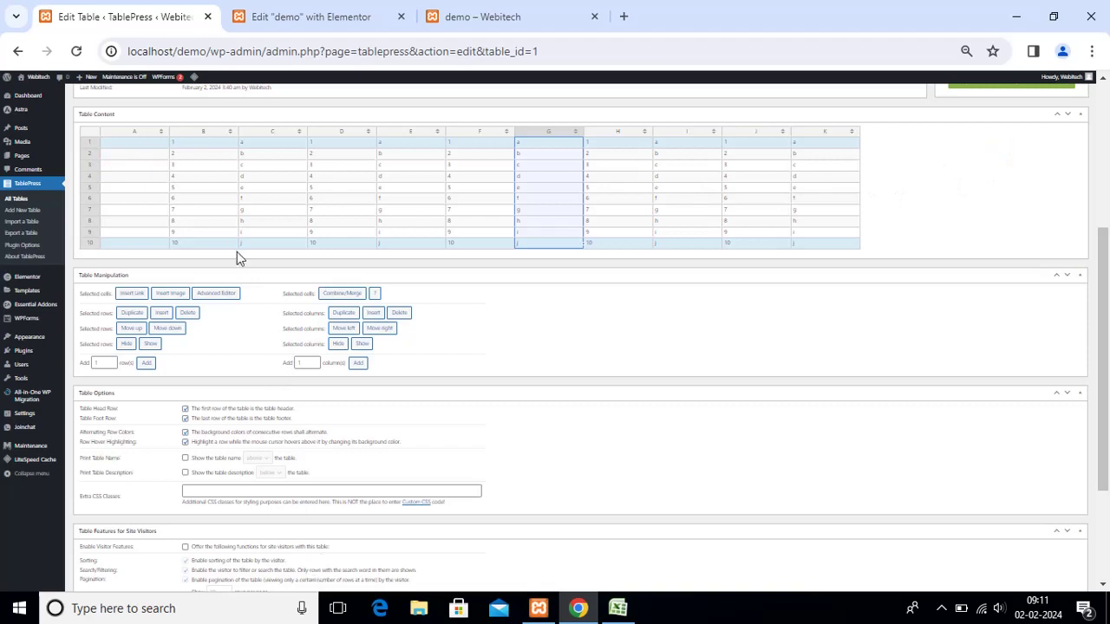
scroll(169, 520, "down", 5)
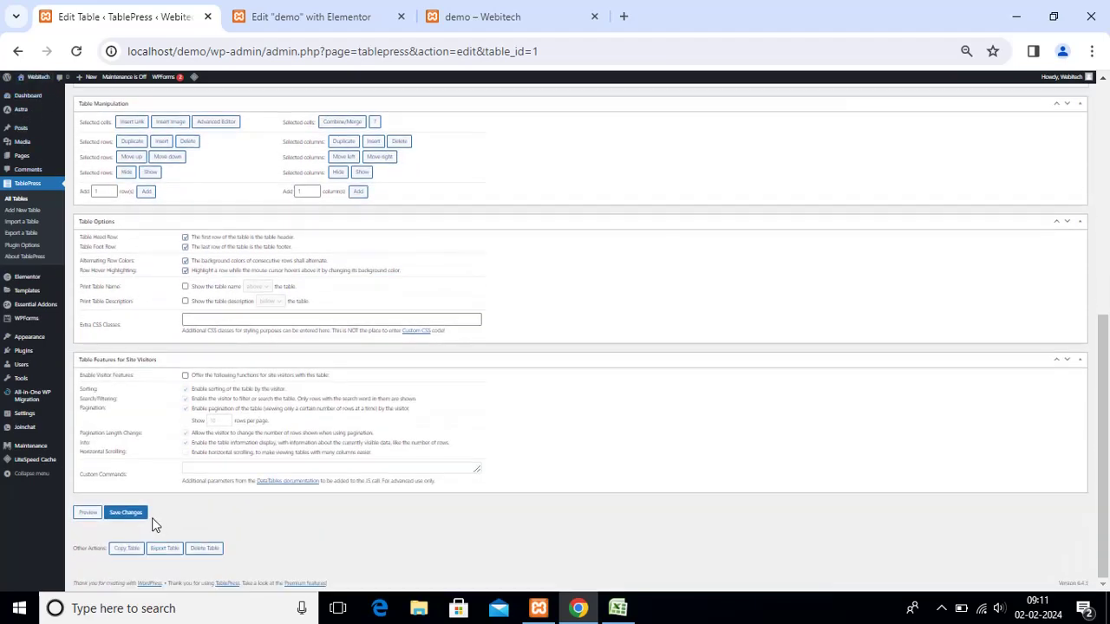
left_click(127, 513)
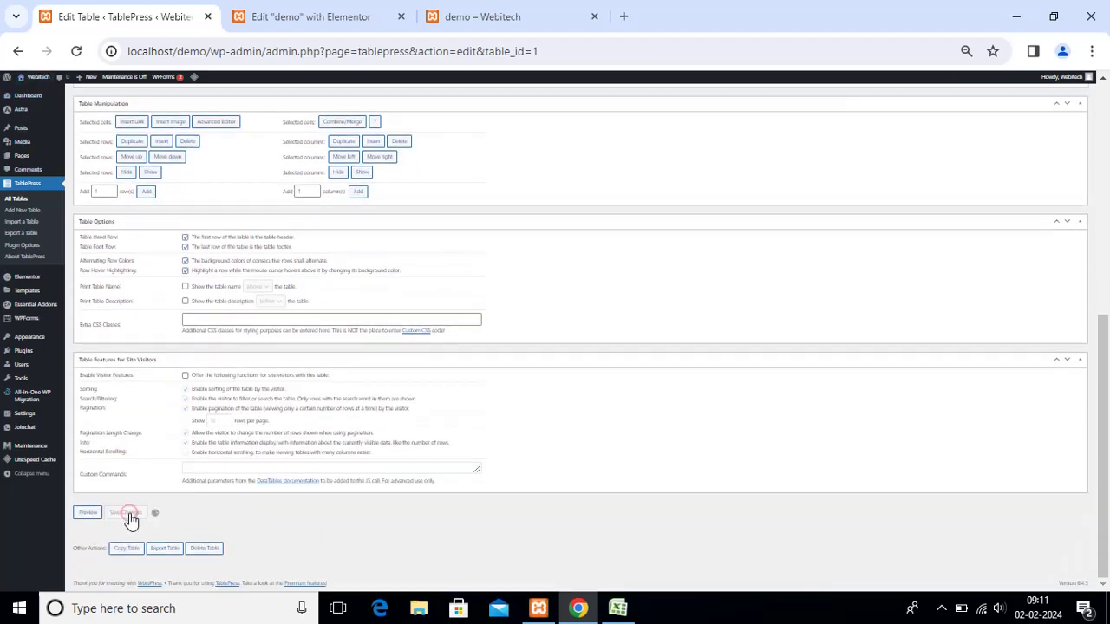
Reset the demo preview's zoom to 100%, reload the page and check the inserted column in the embedded table.
left_click(587, 11)
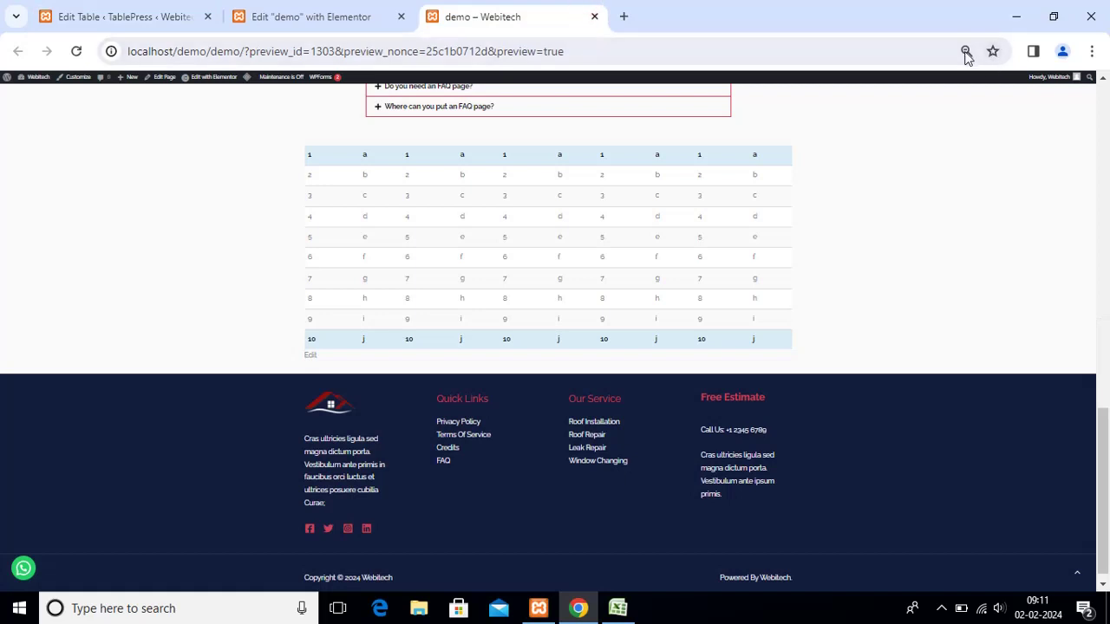
left_click(966, 51)
left_click(973, 86)
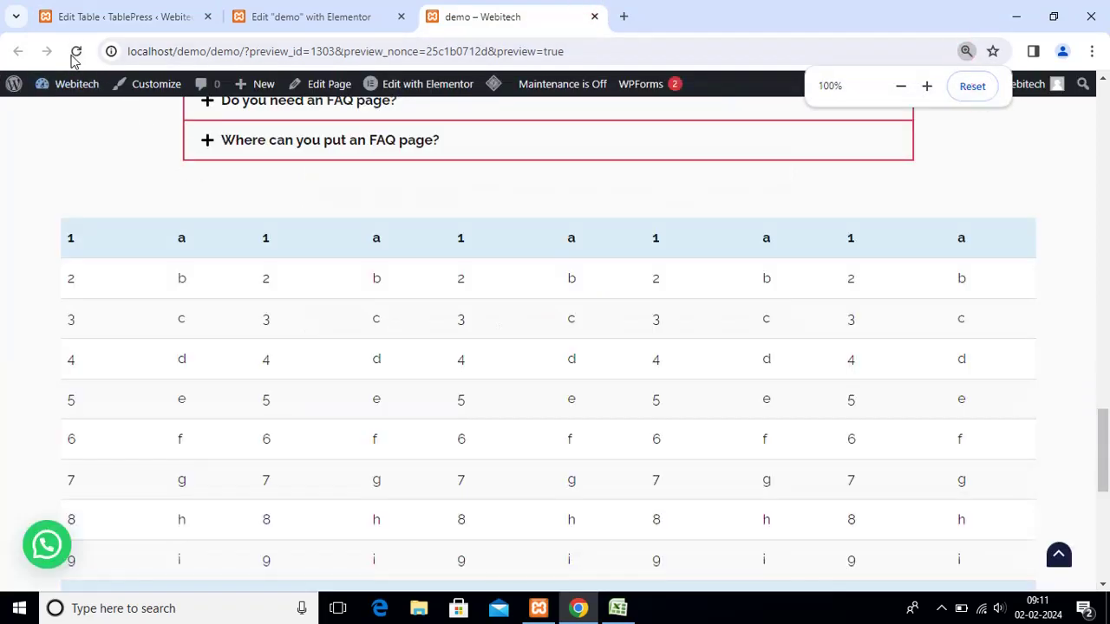
left_click(77, 52)
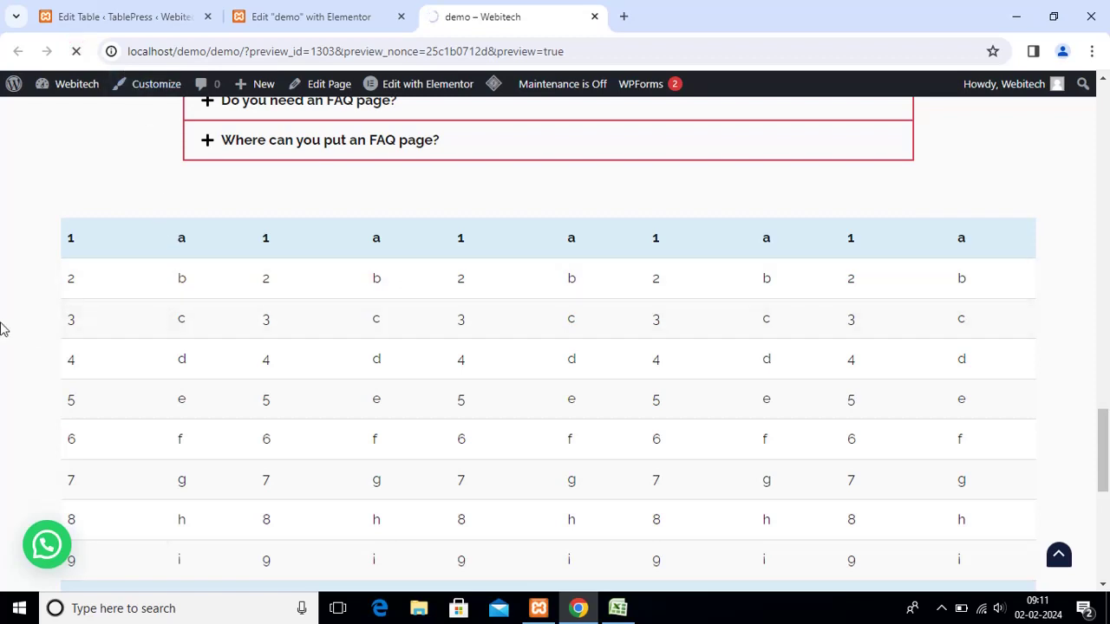
scroll(570, 376, "down", 2)
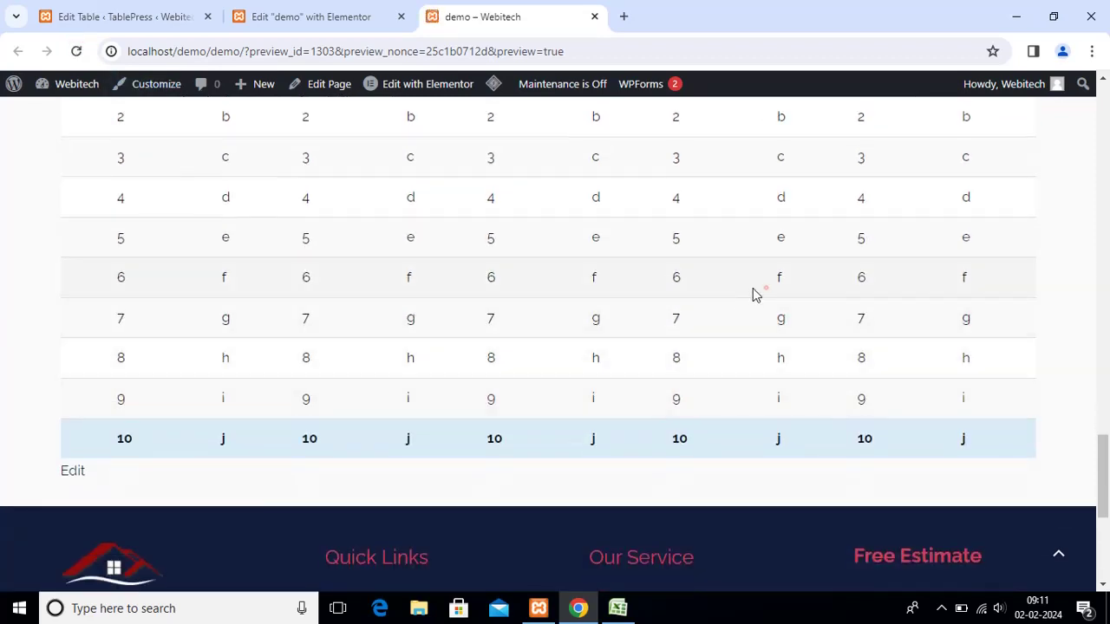
Close the Elementor editor tab and open the demo page at localhost/demo/demo/ without the preview parameters.
left_click(347, 7)
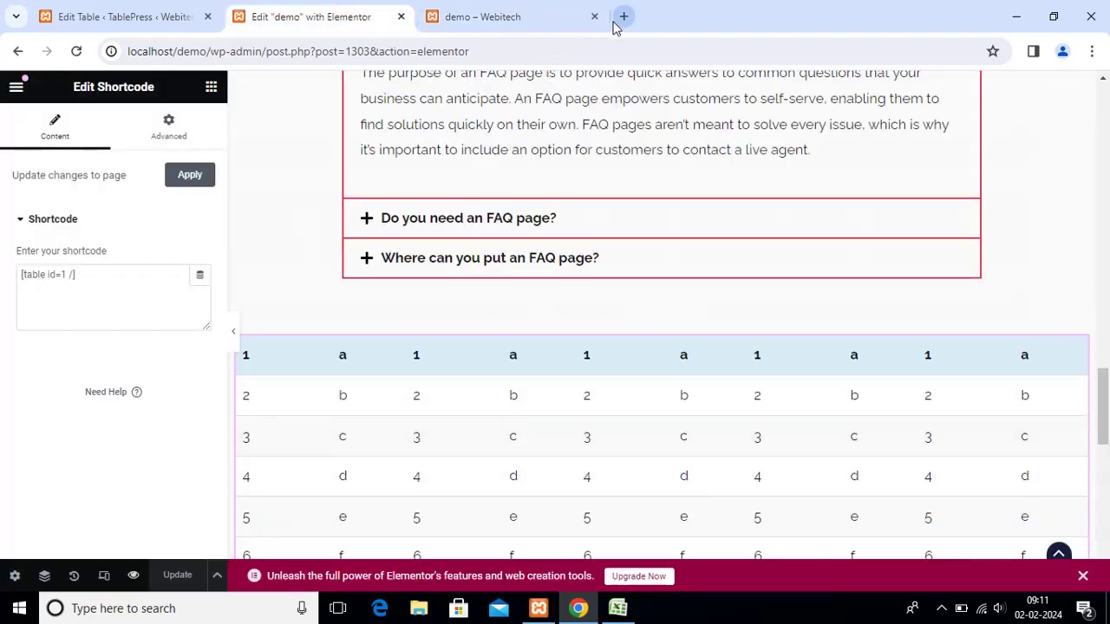
left_click(401, 18)
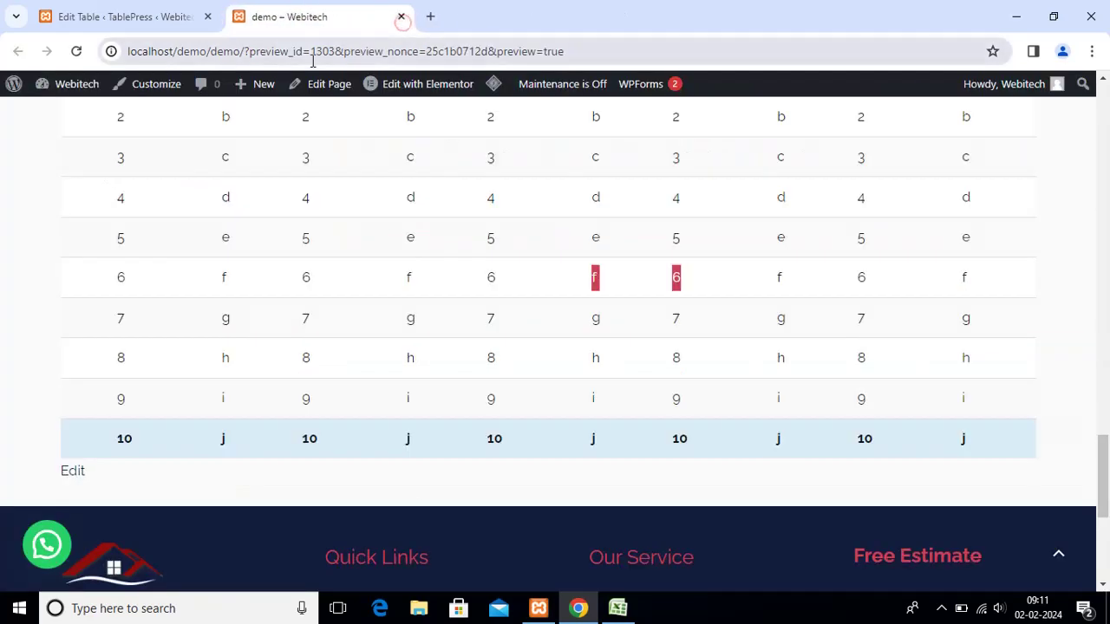
left_click_drag(246, 50, 649, 49)
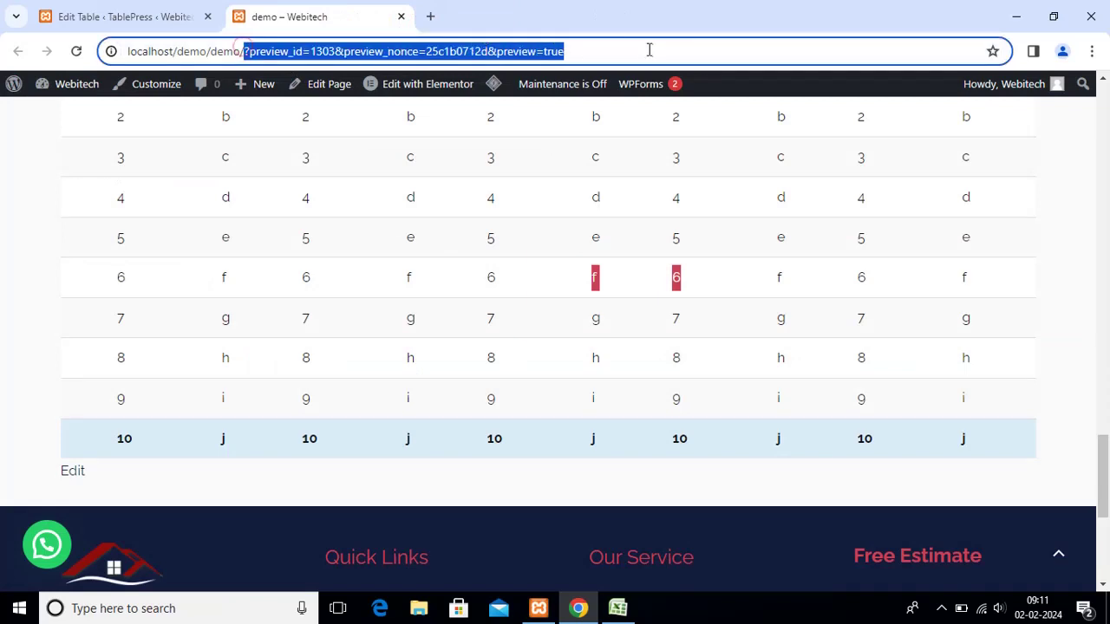
key("BackSpace")
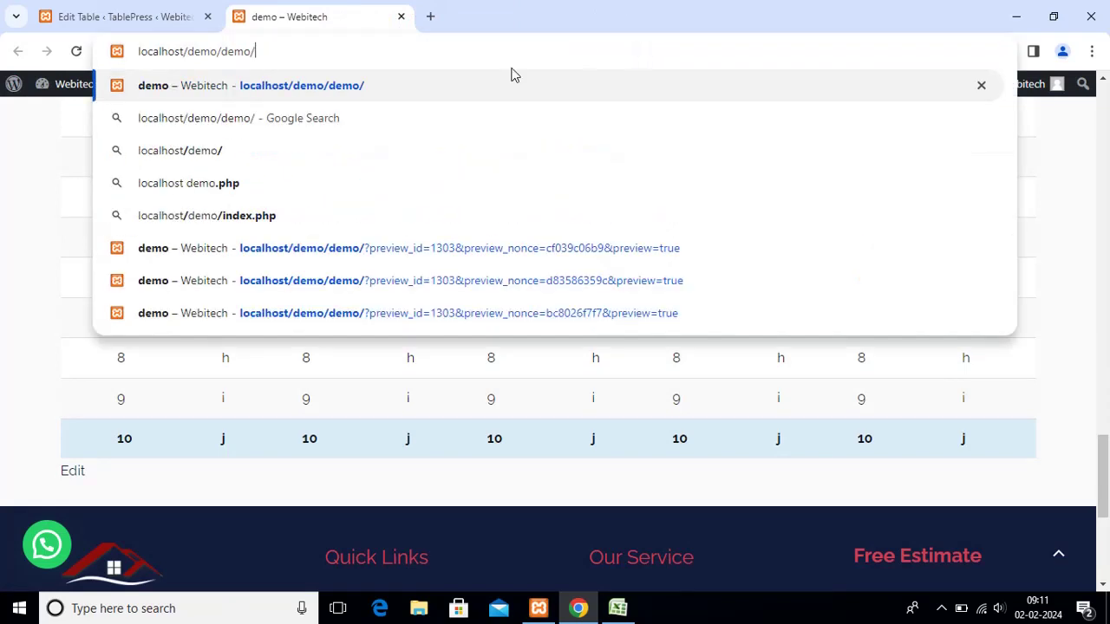
left_click(388, 85)
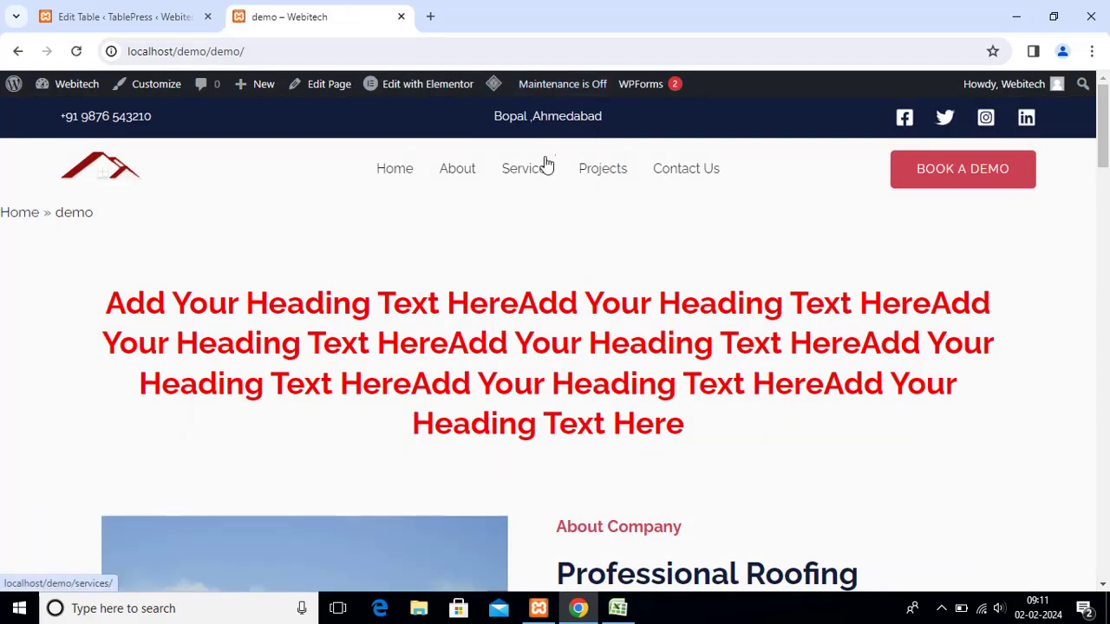
Examine the lower part of the embedded table on the live demo page.
scroll(546, 165, "down", 20)
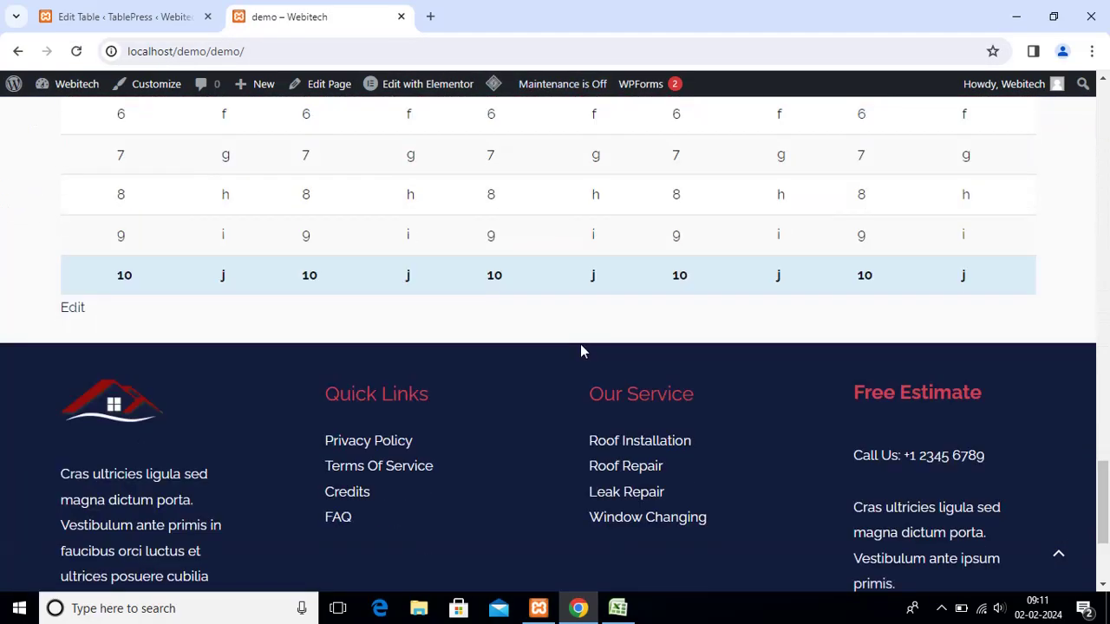
left_click_drag(686, 222, 862, 274)
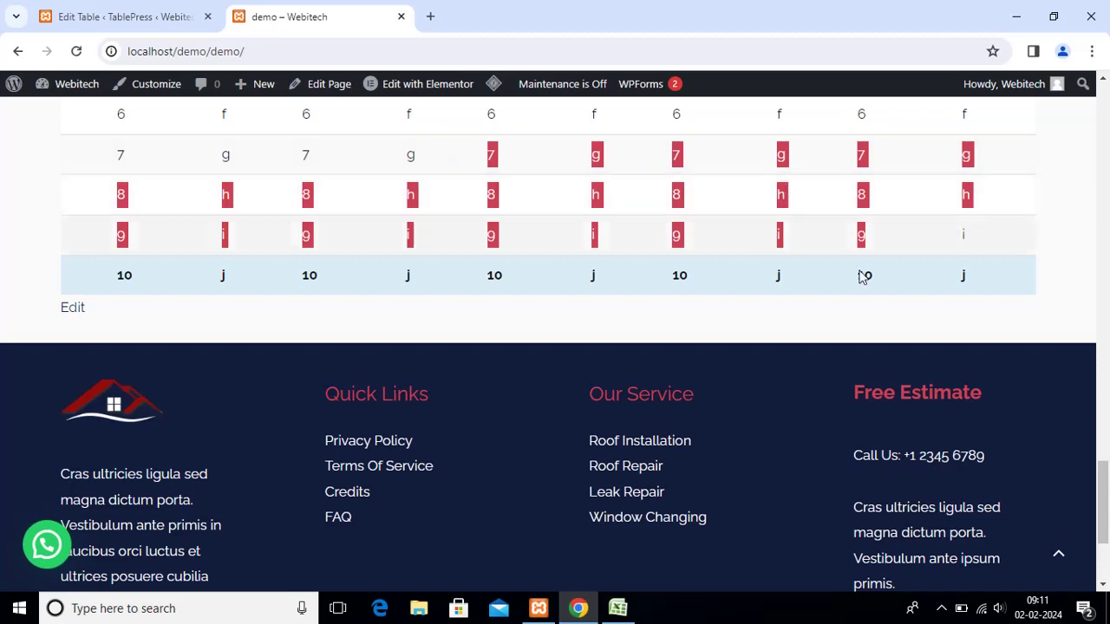
left_click(852, 320)
Enable visitor features for the Book1 table in TablePress, with sorting, search/filtering and pagination turned off.
left_click(160, 17)
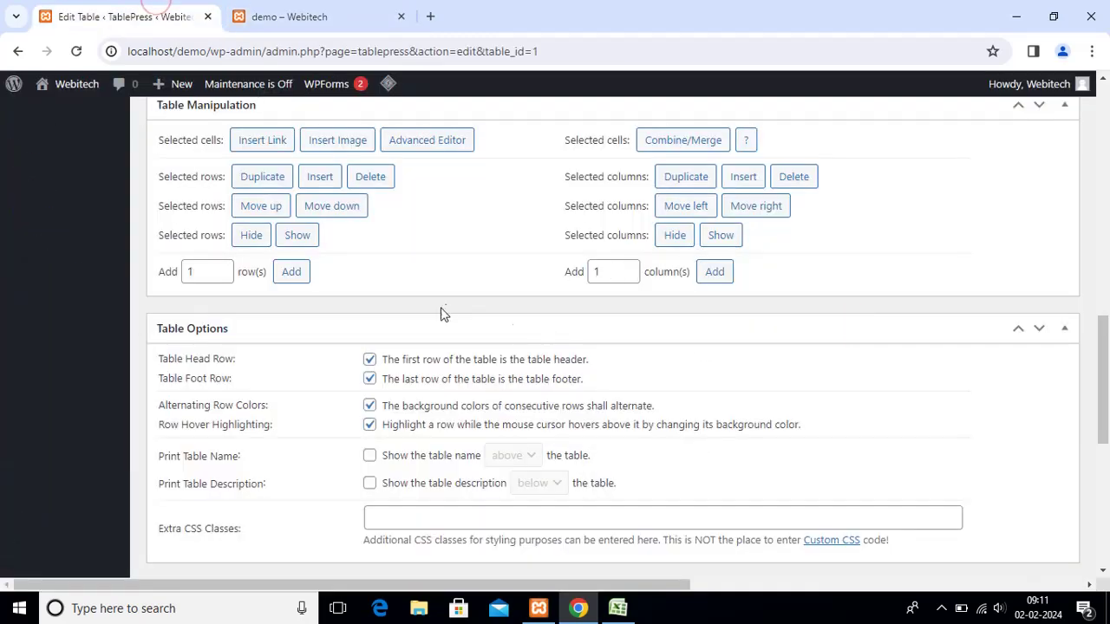
scroll(719, 322, "up", 5)
scroll(774, 403, "down", 3)
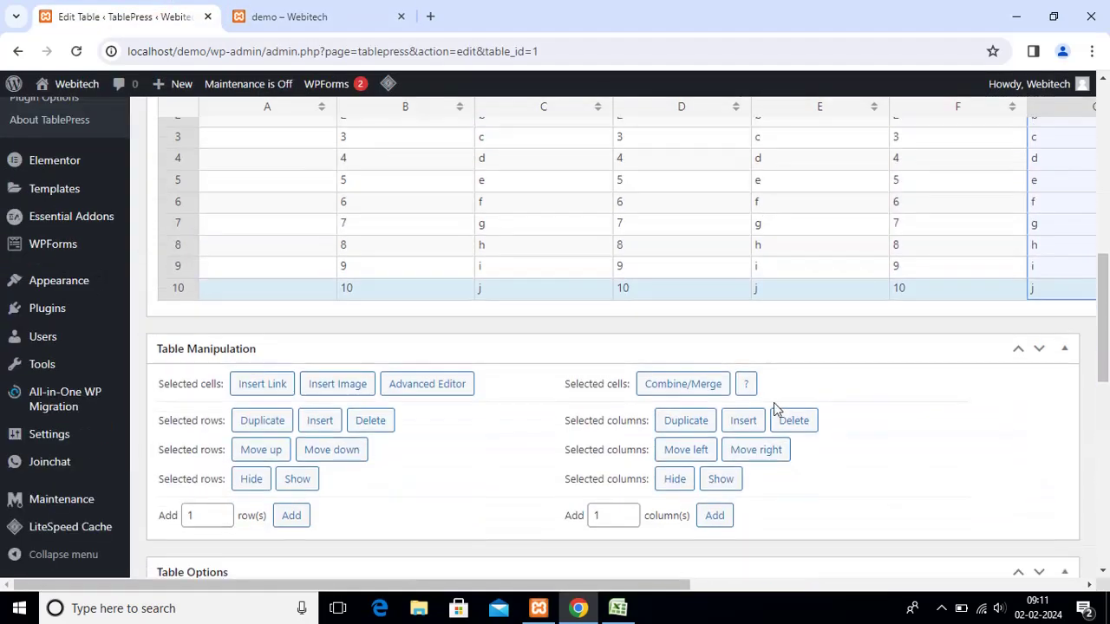
scroll(766, 406, "down", 7)
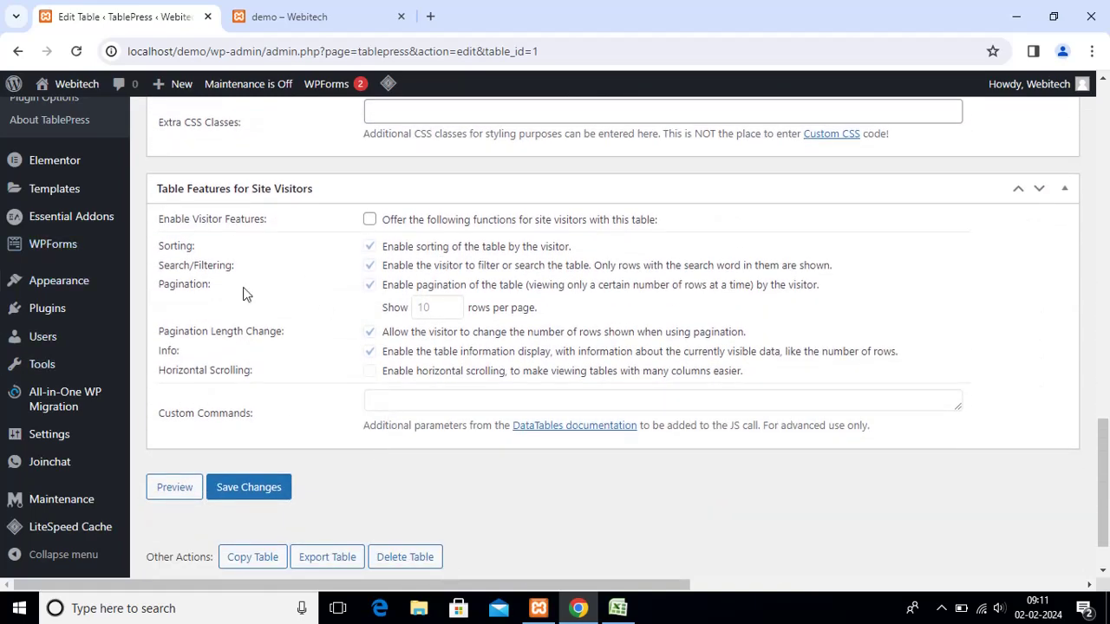
left_click(370, 218)
left_click(369, 246)
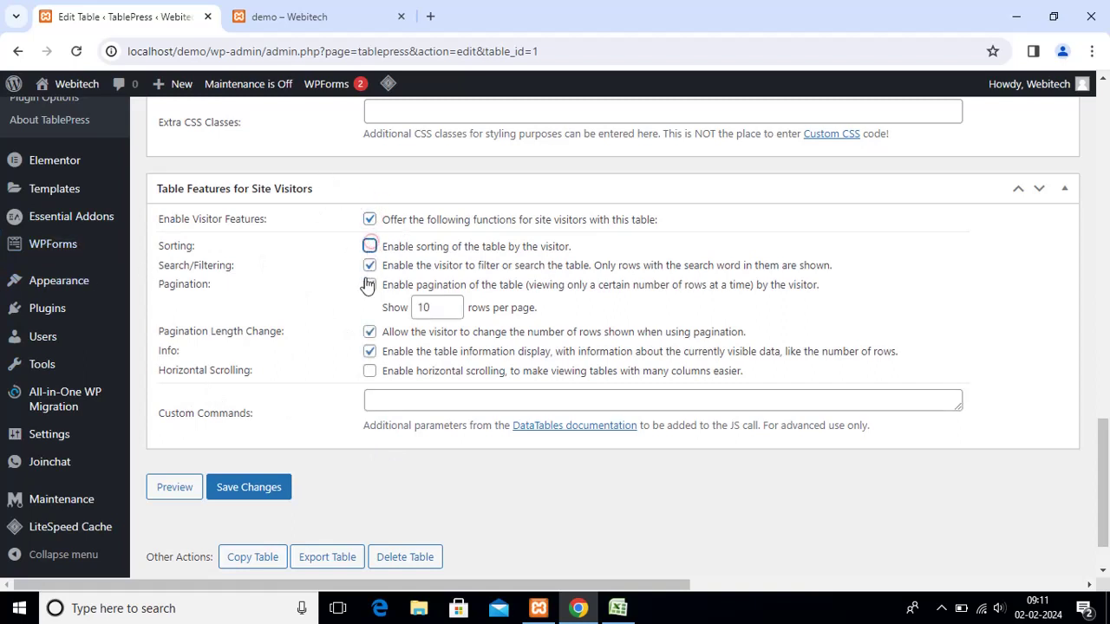
left_click(371, 267)
left_click(369, 286)
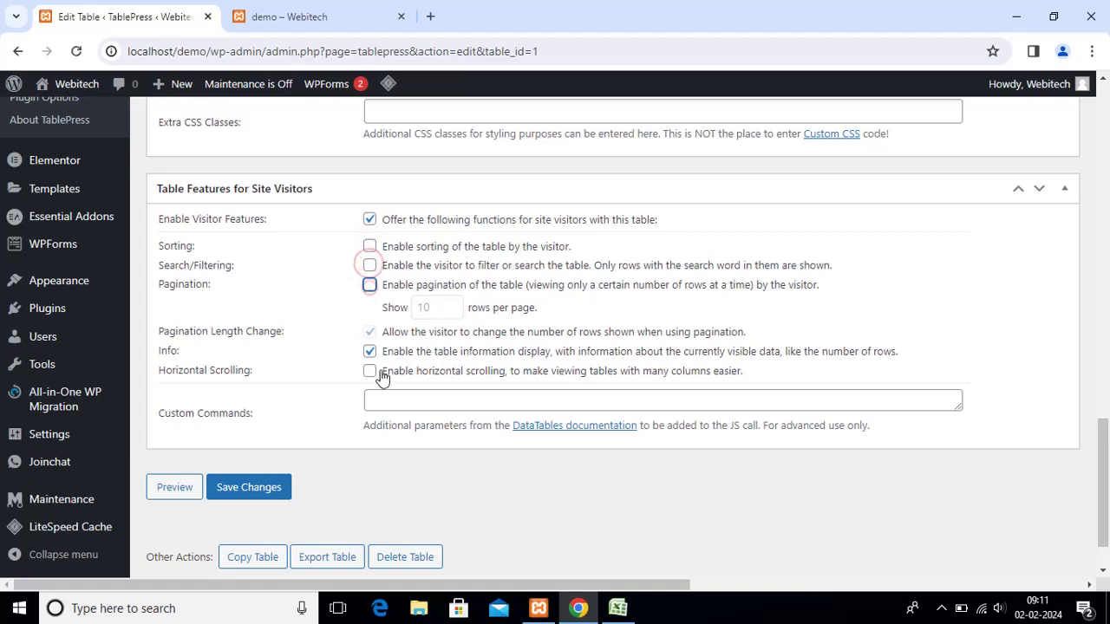
Enable horizontal scrolling and turn off the table information display for site visitors, and save the table.
left_click(369, 371)
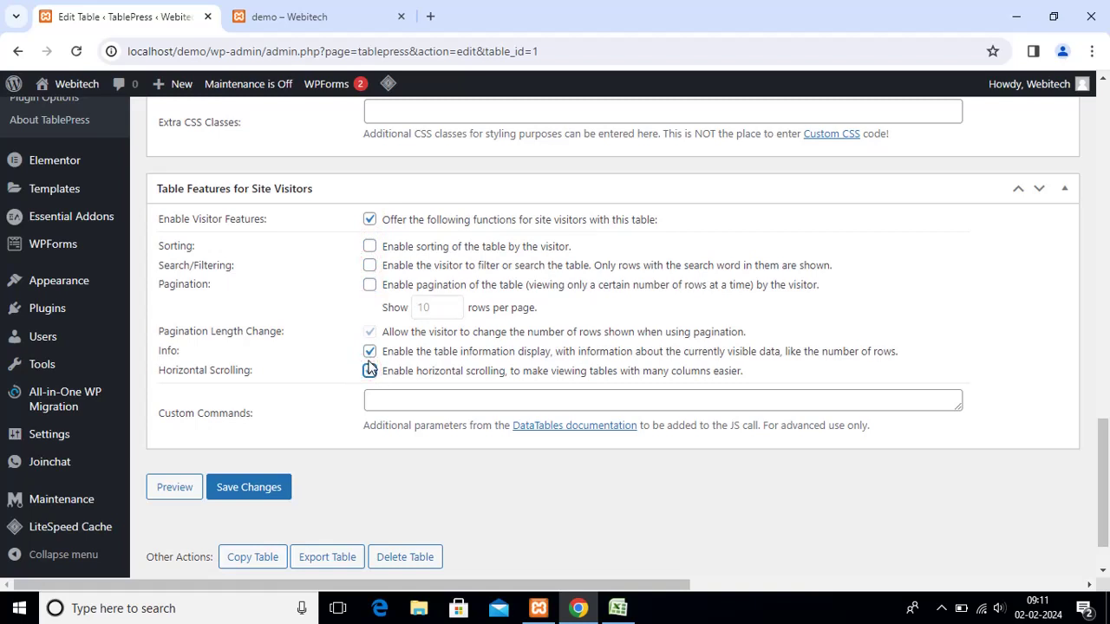
left_click(369, 370)
left_click(370, 351)
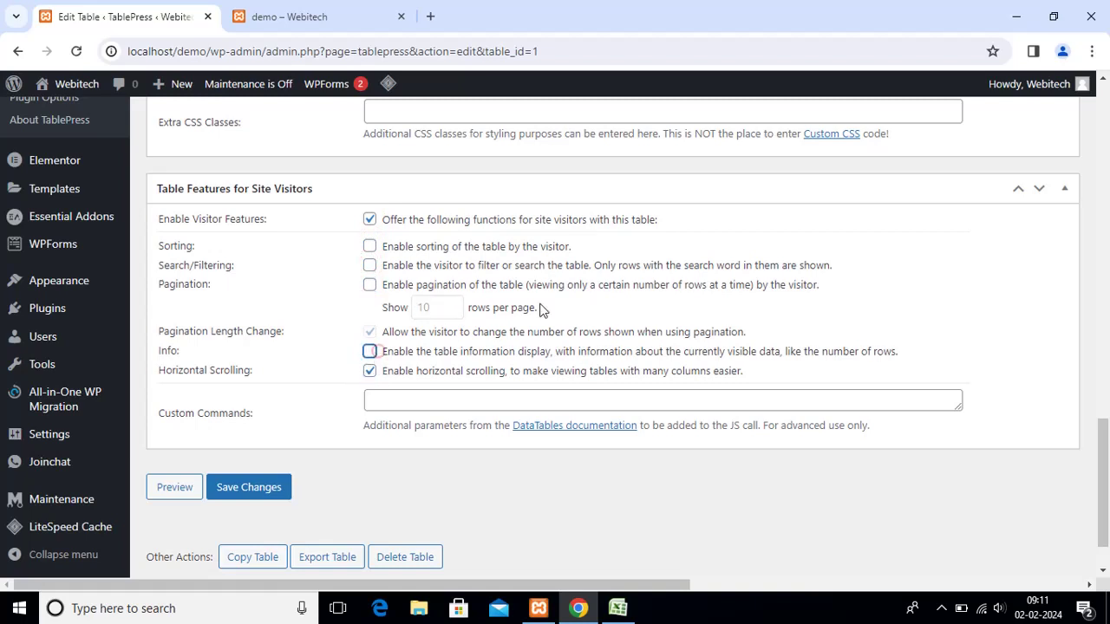
left_click(262, 496)
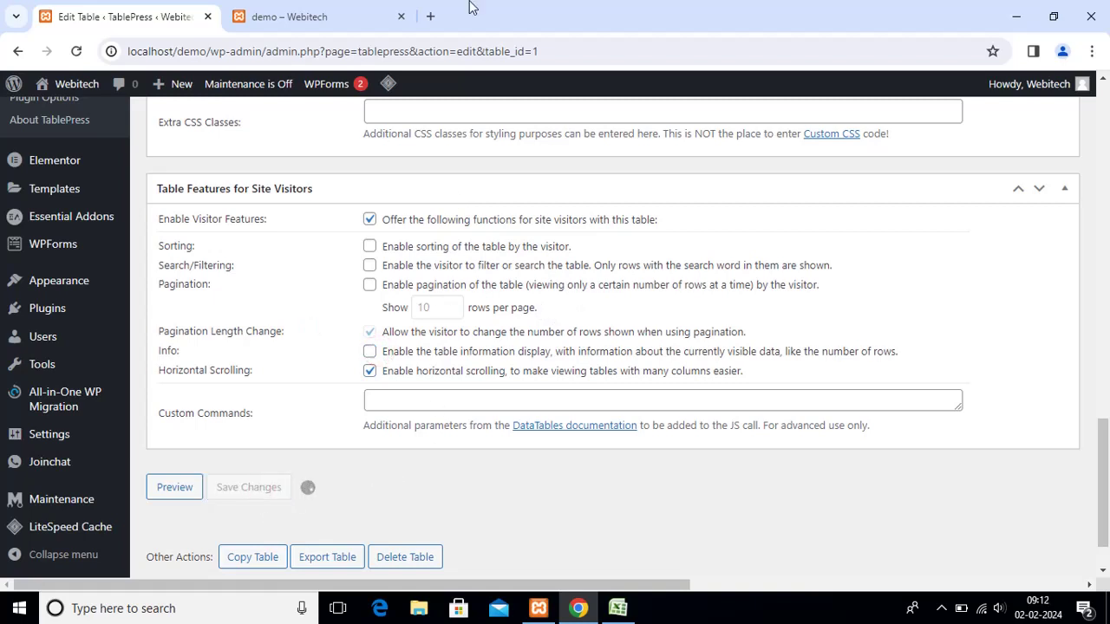
Reload the demo page and check how the embedded table looks with the changed visitor features.
left_click(336, 7)
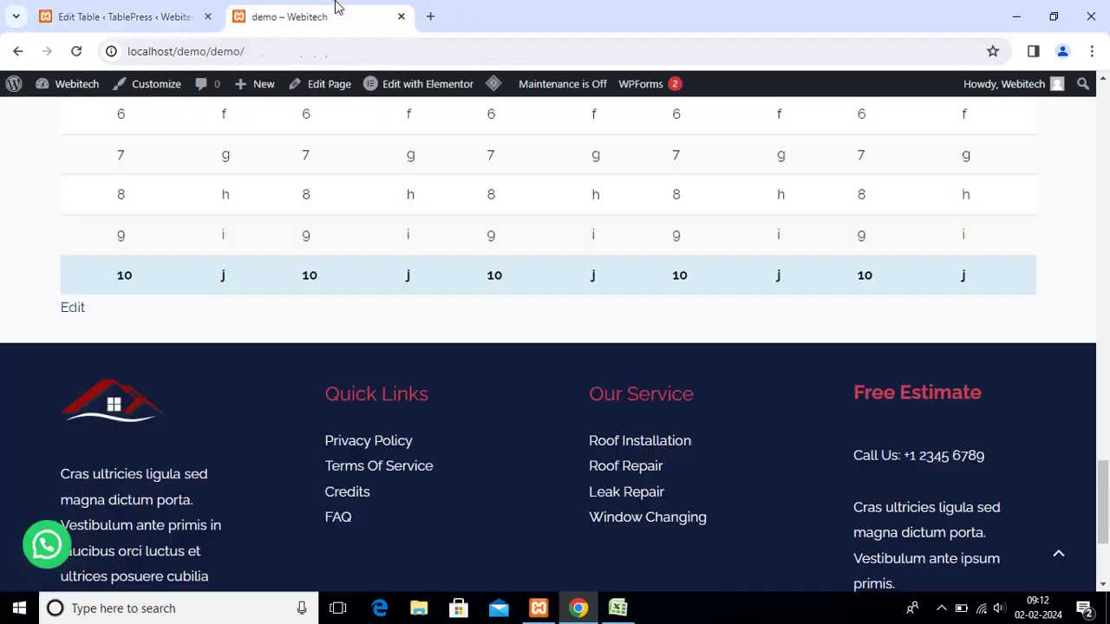
left_click(76, 52)
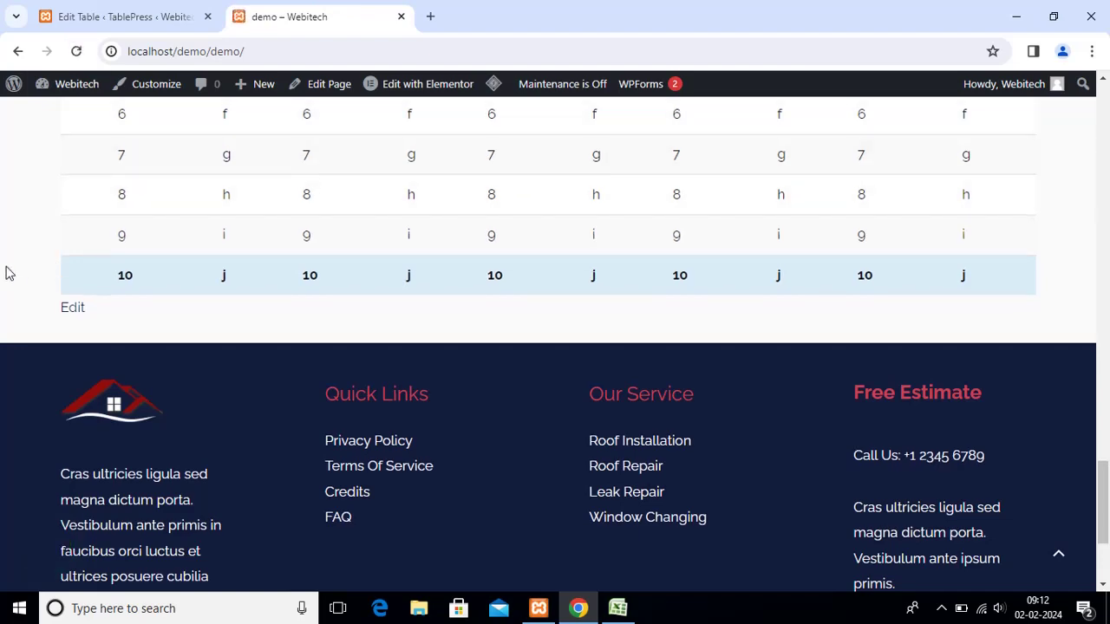
scroll(298, 373, "down", 2)
scroll(297, 373, "up", 6)
left_click(167, 17)
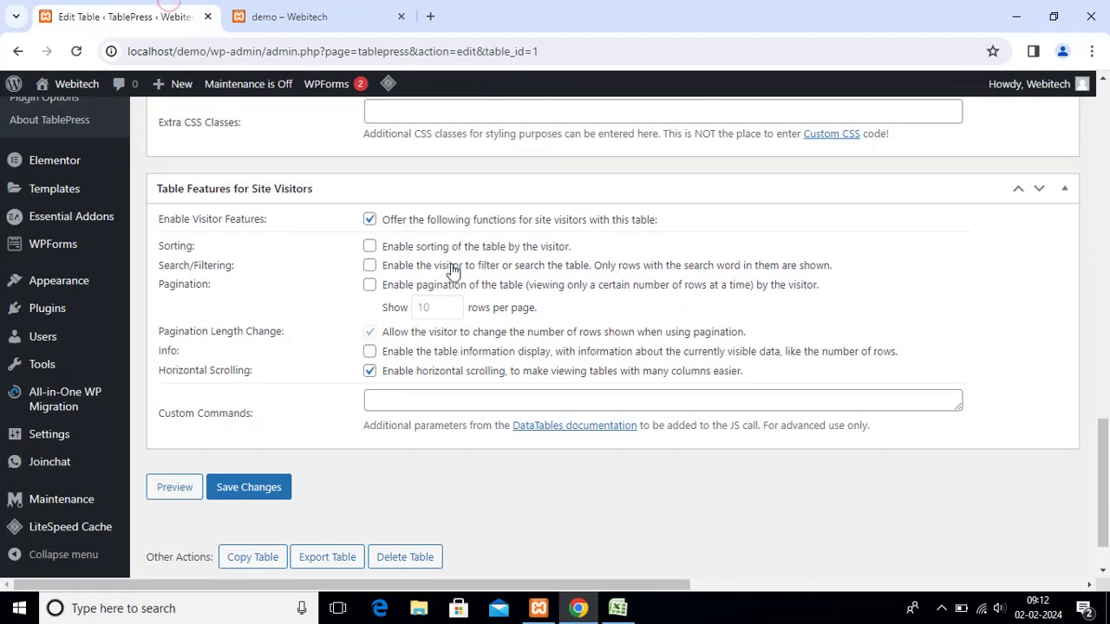
left_click(289, 16)
scroll(132, 270, "down", 1)
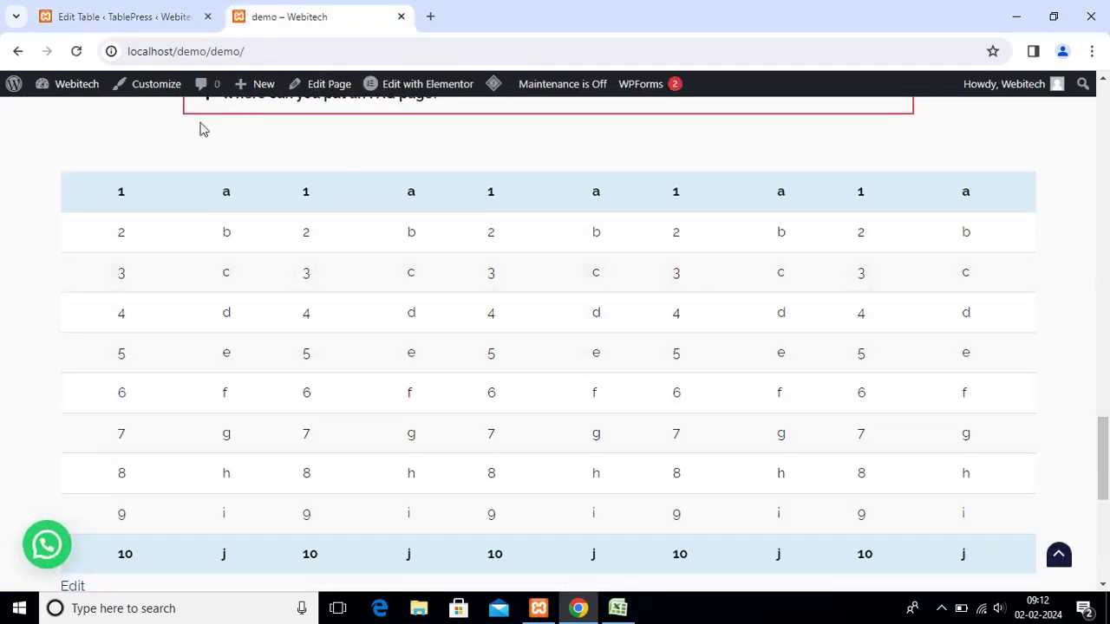
Delete the blank column A from the Book1 table in TablePress.
left_click(149, 10)
scroll(394, 382, "up", 7)
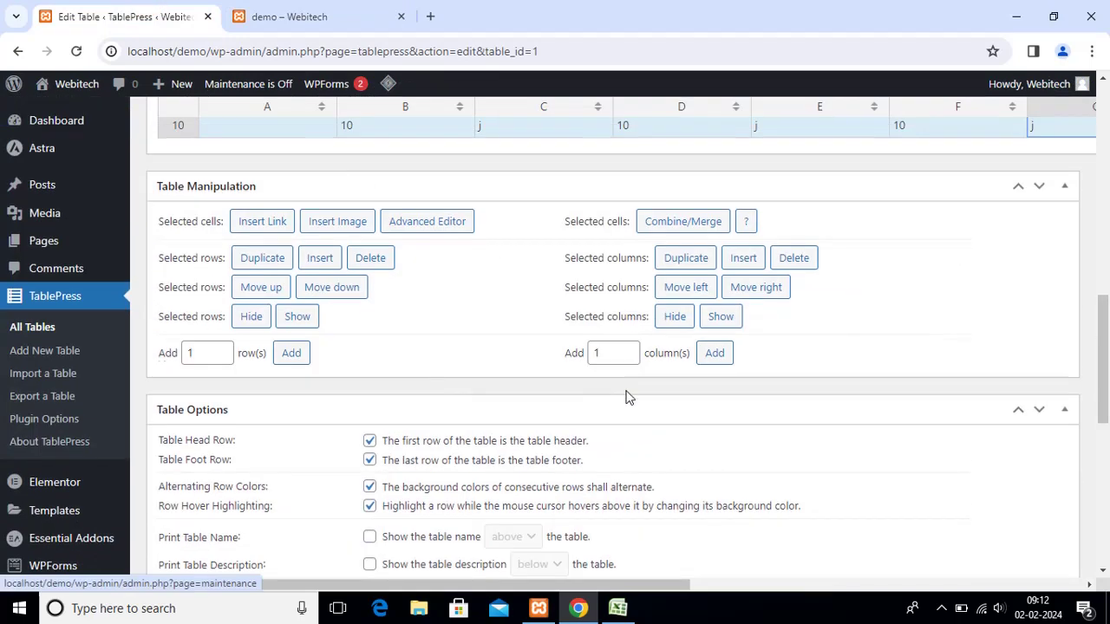
scroll(628, 396, "up", 5)
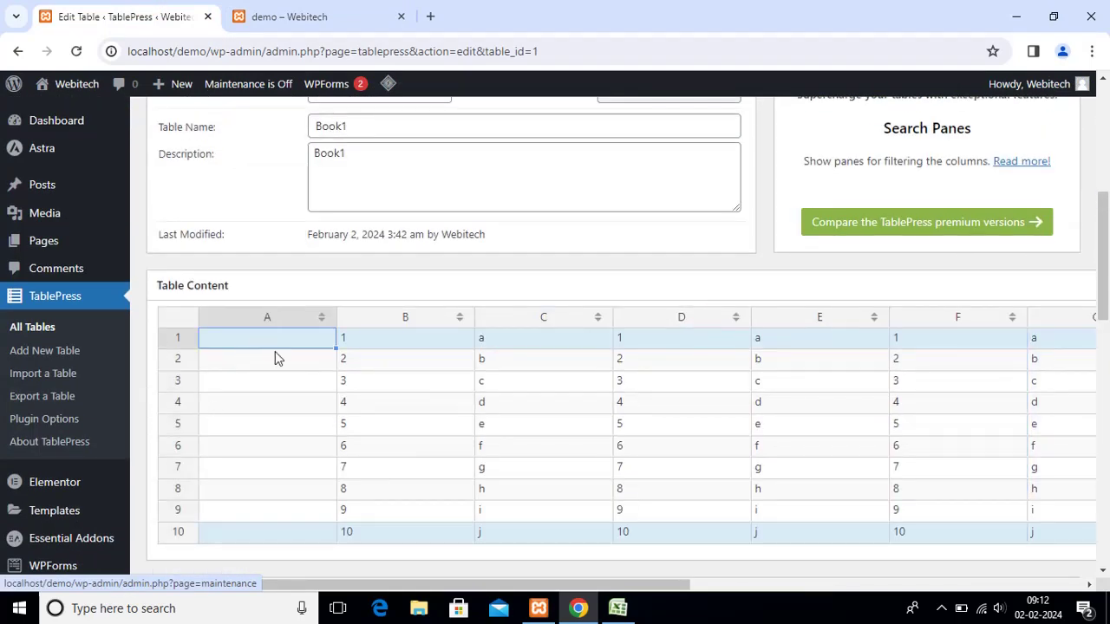
left_click(411, 305)
left_click(272, 318)
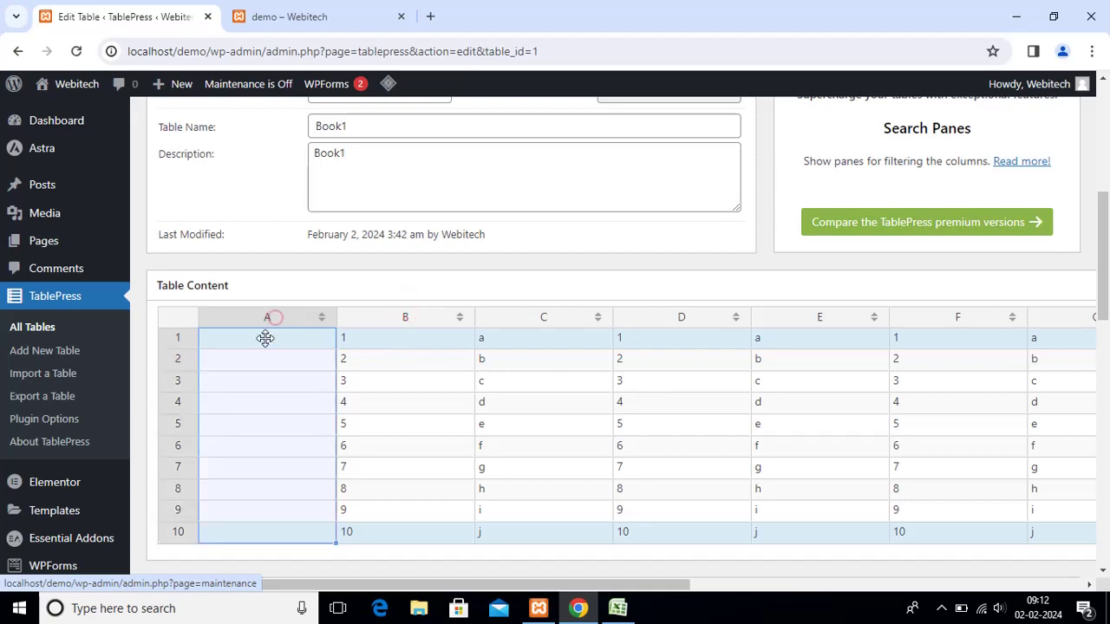
scroll(265, 342, "down", 5)
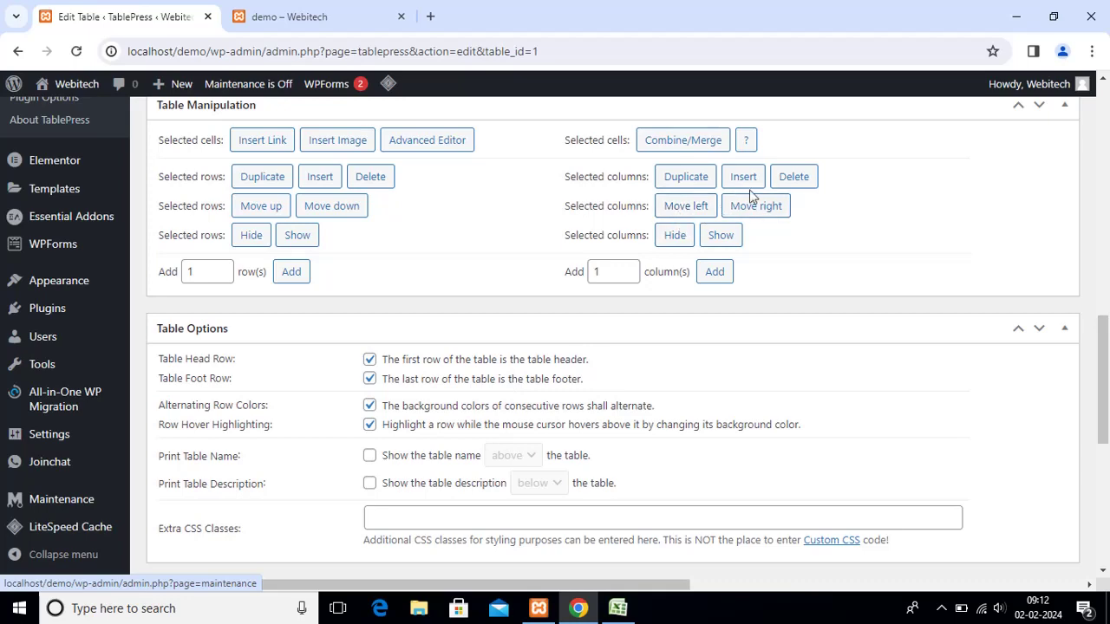
left_click(794, 176)
Duplicate the number column A of the Book1 table eleven times and save the changes.
scroll(313, 270, "up", 5)
left_click(279, 253)
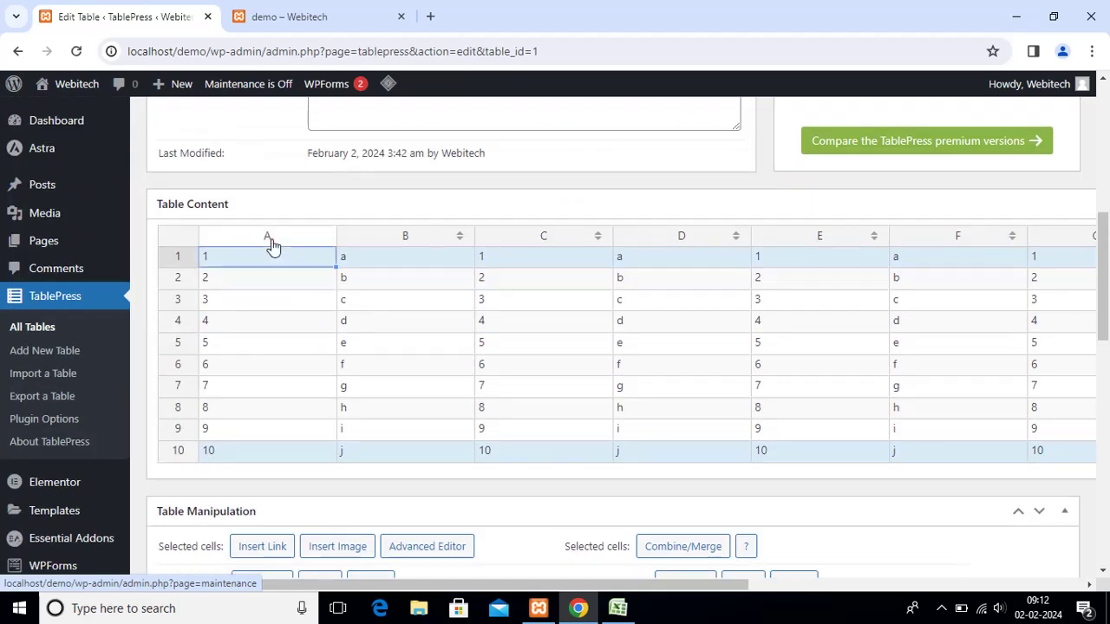
scroll(260, 169, "down", 1)
left_click(260, 157)
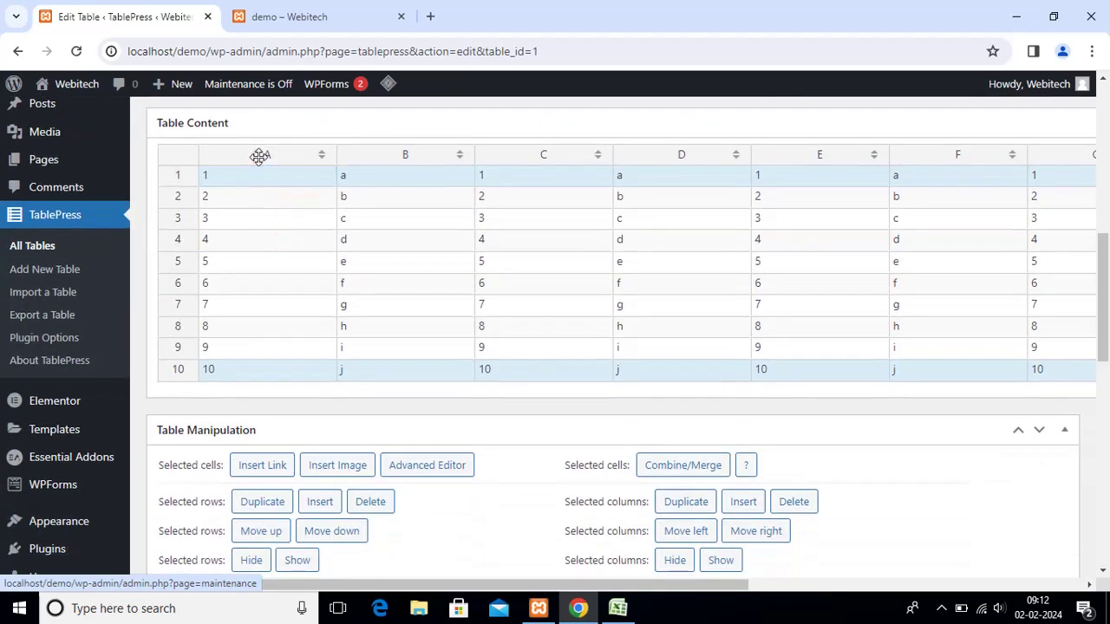
left_click(260, 157)
left_click(293, 178)
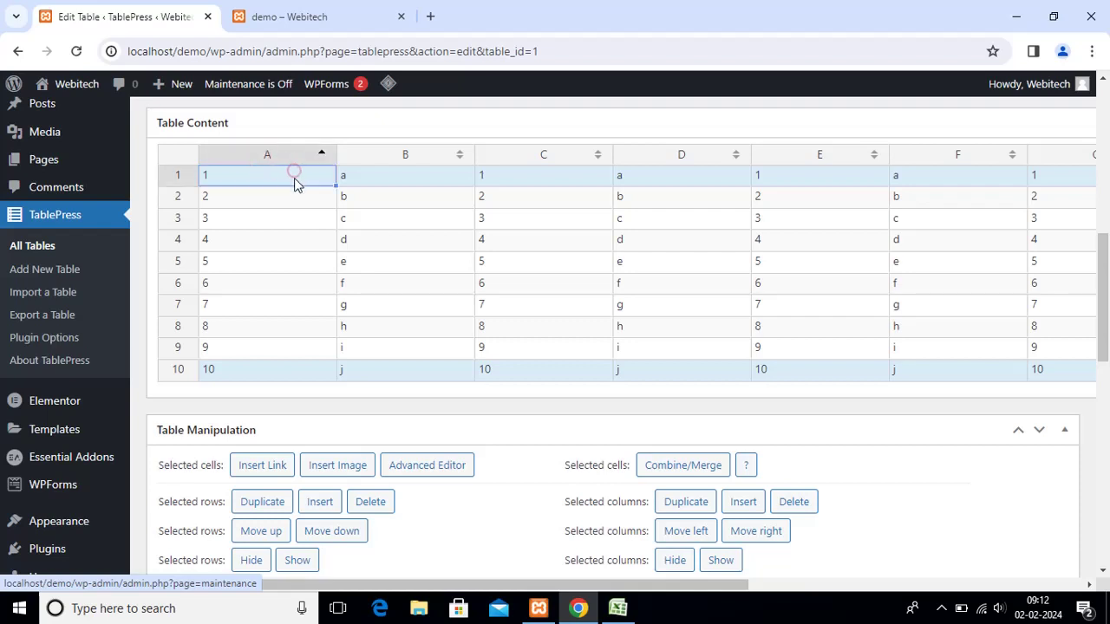
left_click_drag(255, 184, 272, 397)
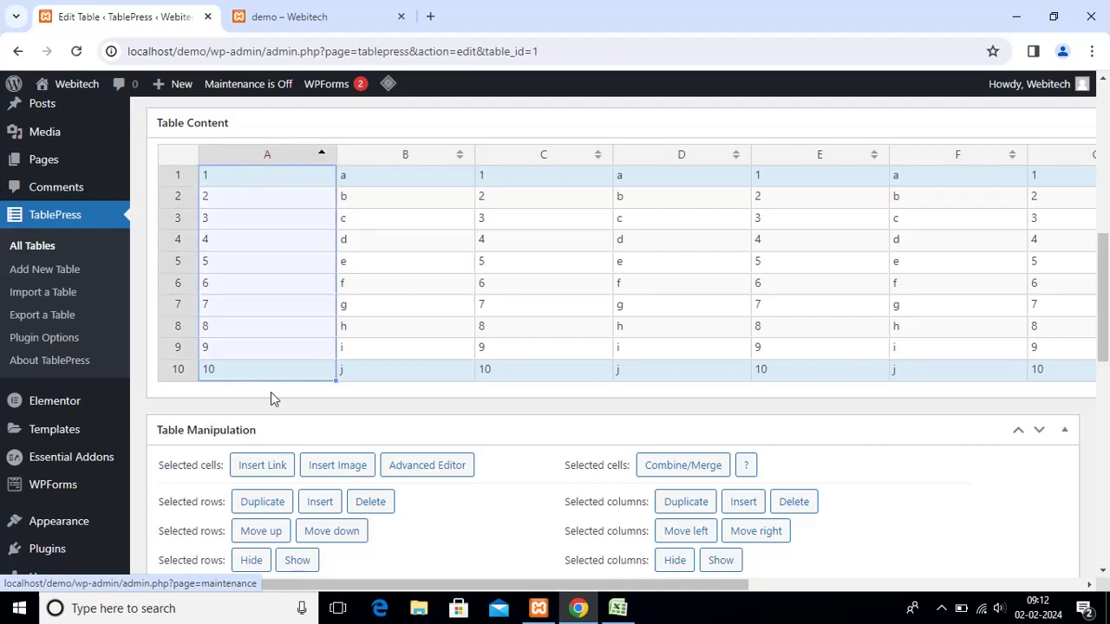
scroll(789, 472, "down", 1)
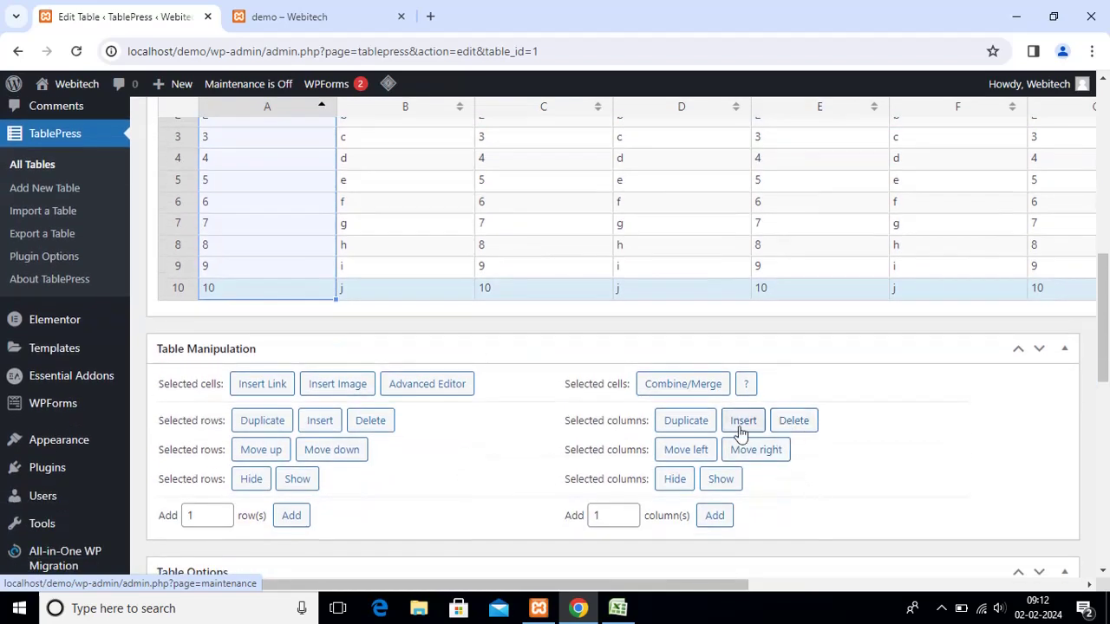
left_click(681, 420)
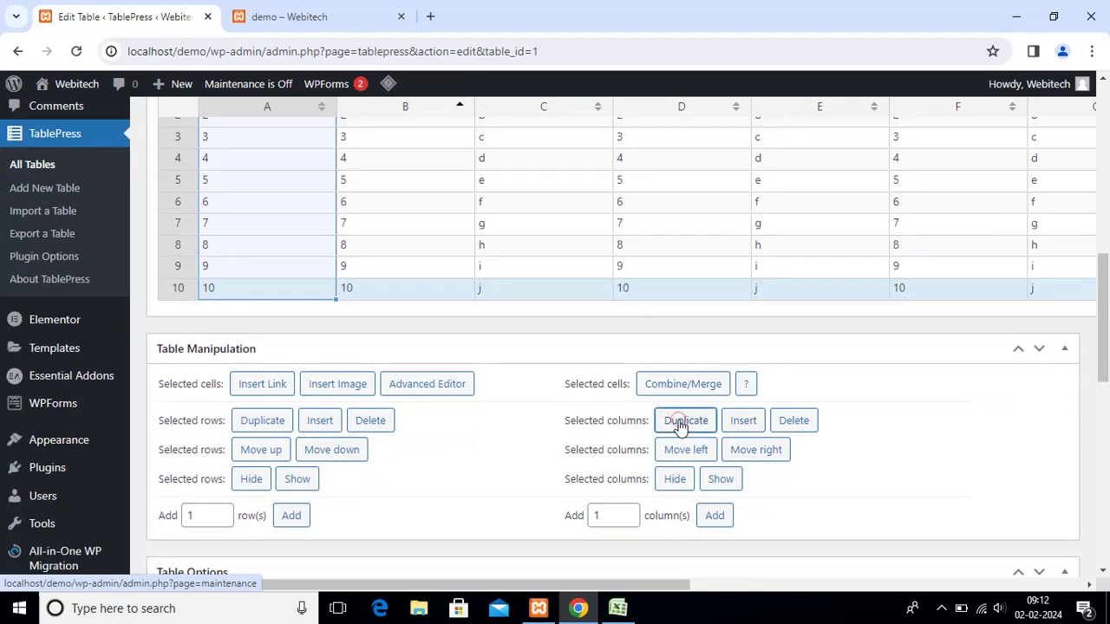
left_click(682, 421)
left_click(681, 421)
left_click(681, 421)
left_click(682, 421)
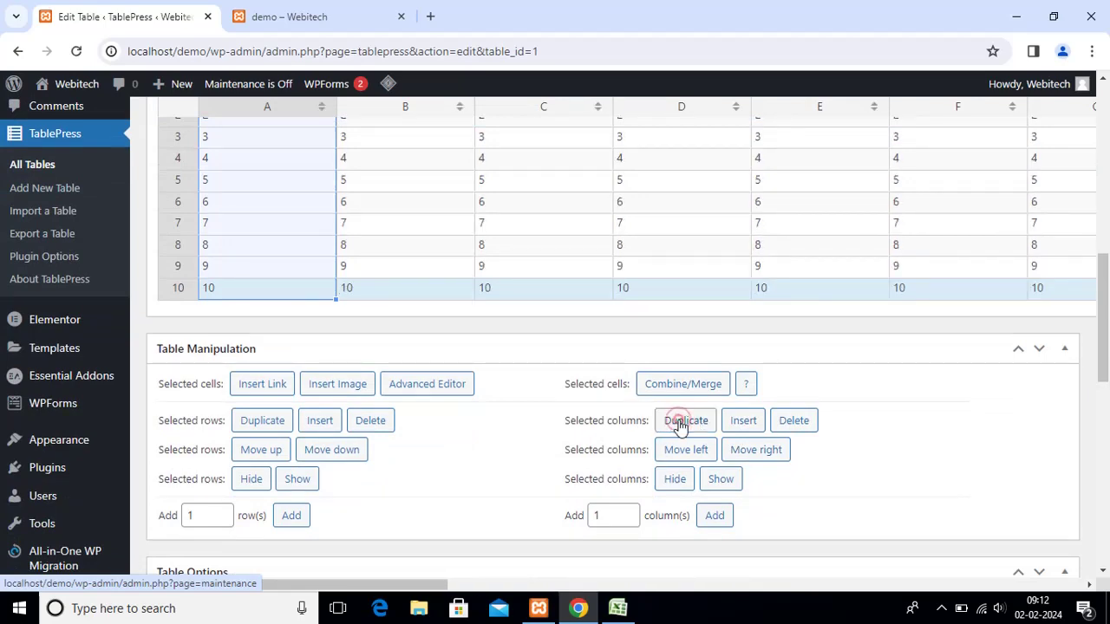
left_click(681, 421)
scroll(677, 419, "down", 7)
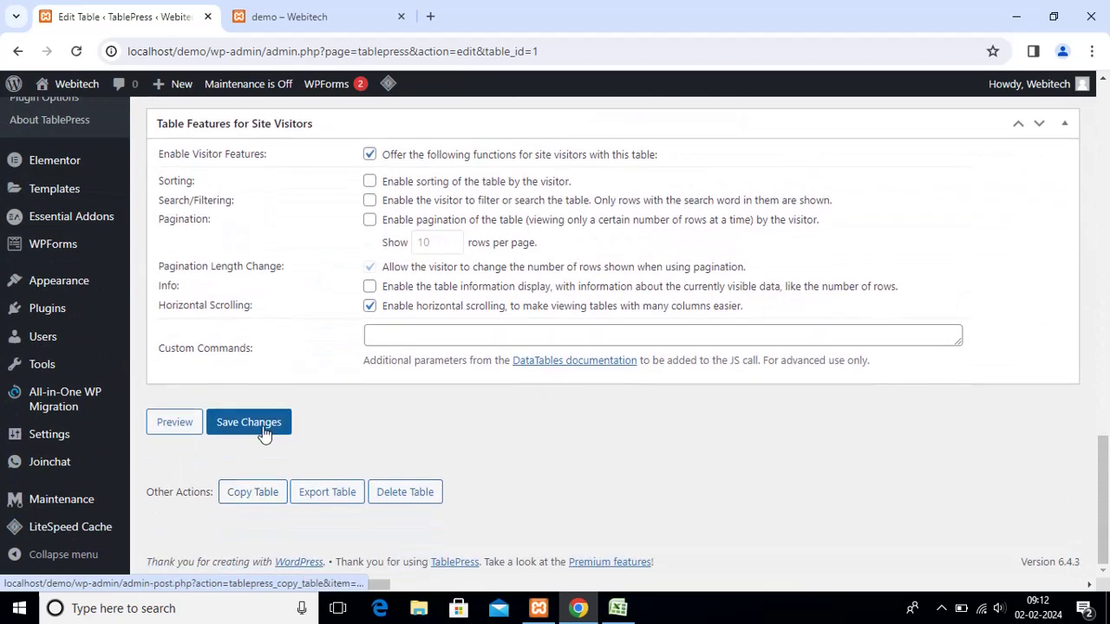
left_click(265, 425)
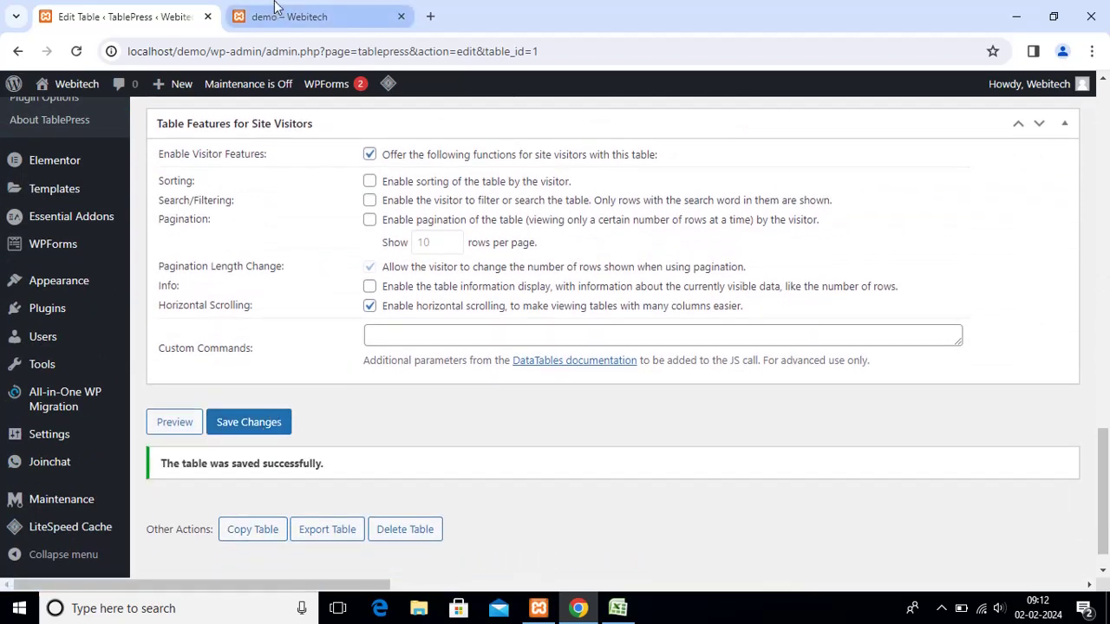
Reload the demo page and examine the embedded table across all its duplicated columns.
left_click(342, 12)
left_click(84, 61)
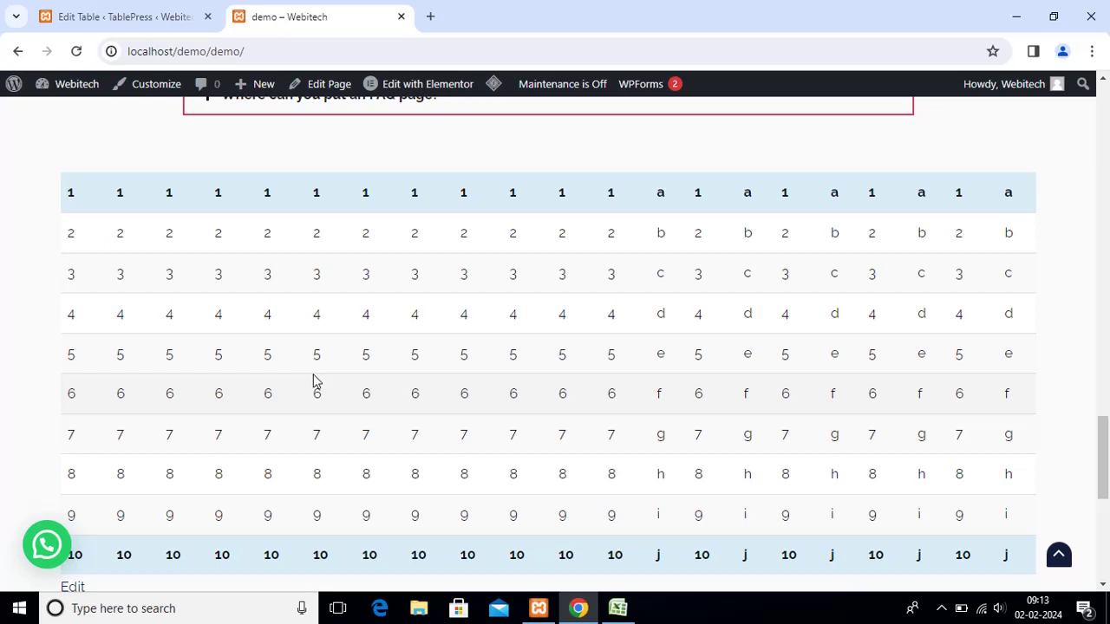
scroll(314, 375, "down", 4)
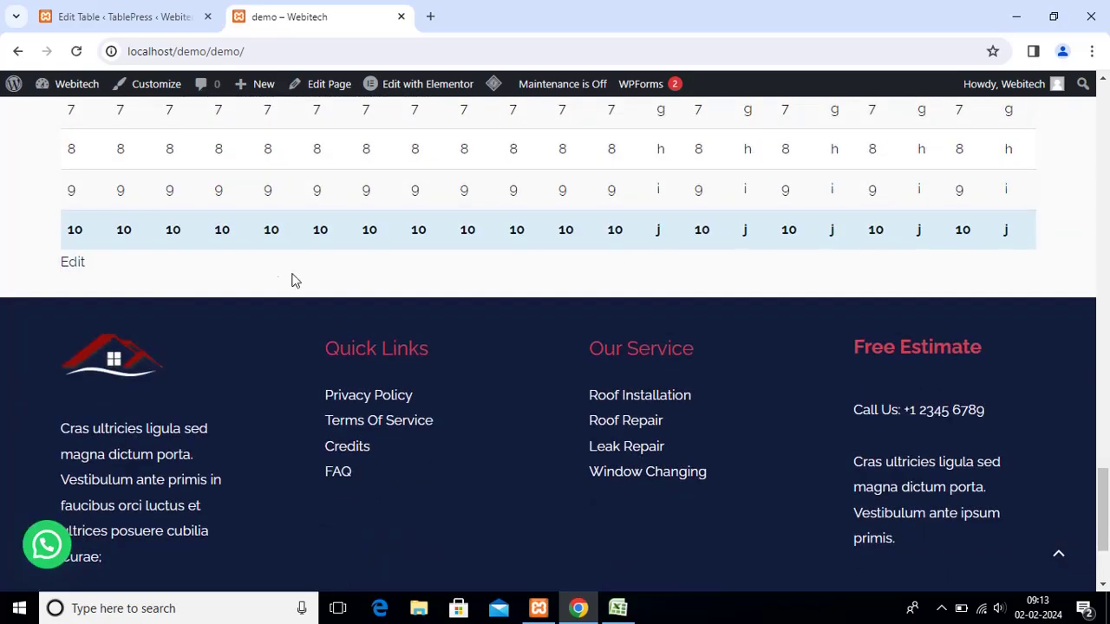
scroll(654, 251, "up", 2)
scroll(1106, 213, "down", 2)
left_click_drag(1106, 202, 1106, 280)
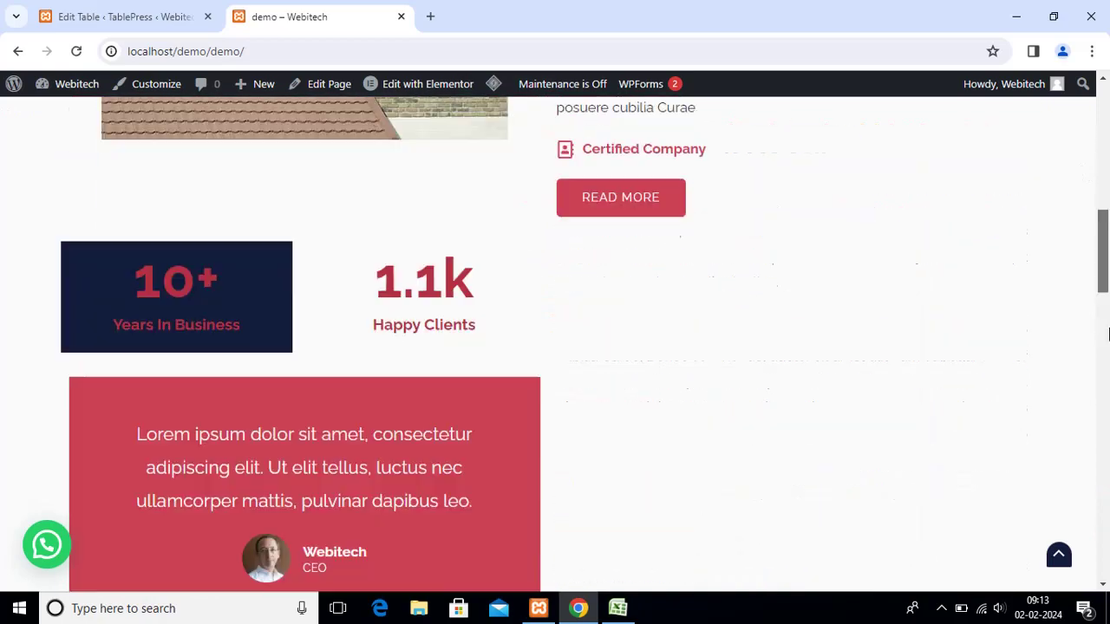
scroll(850, 471, "down", 15)
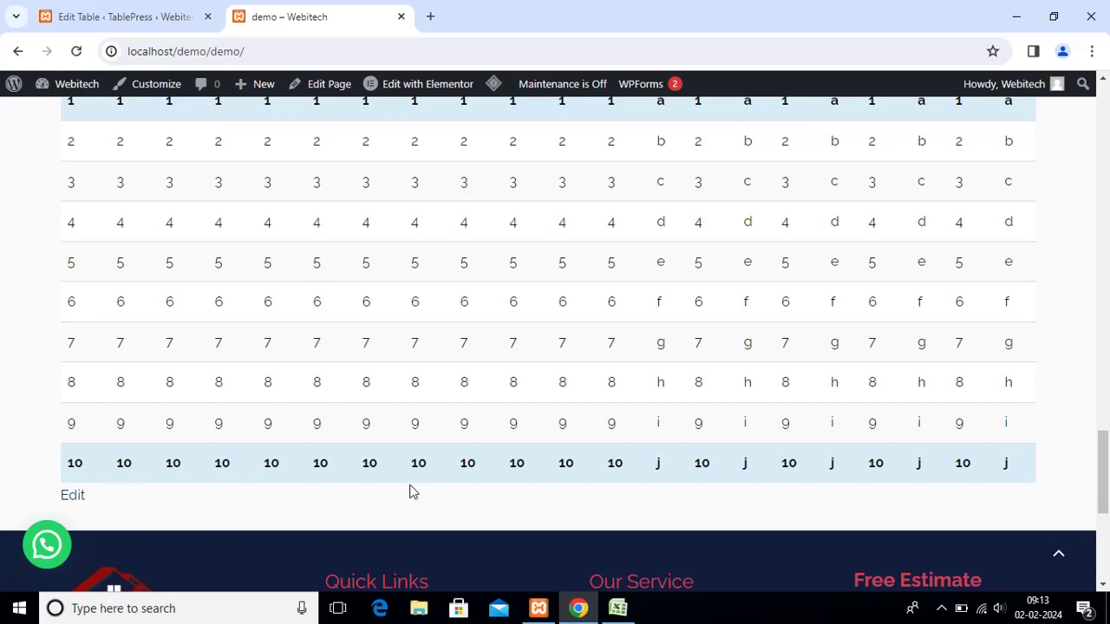
Save the Book1 table once more in TablePress and open the form for adding a new table.
left_click(156, 13)
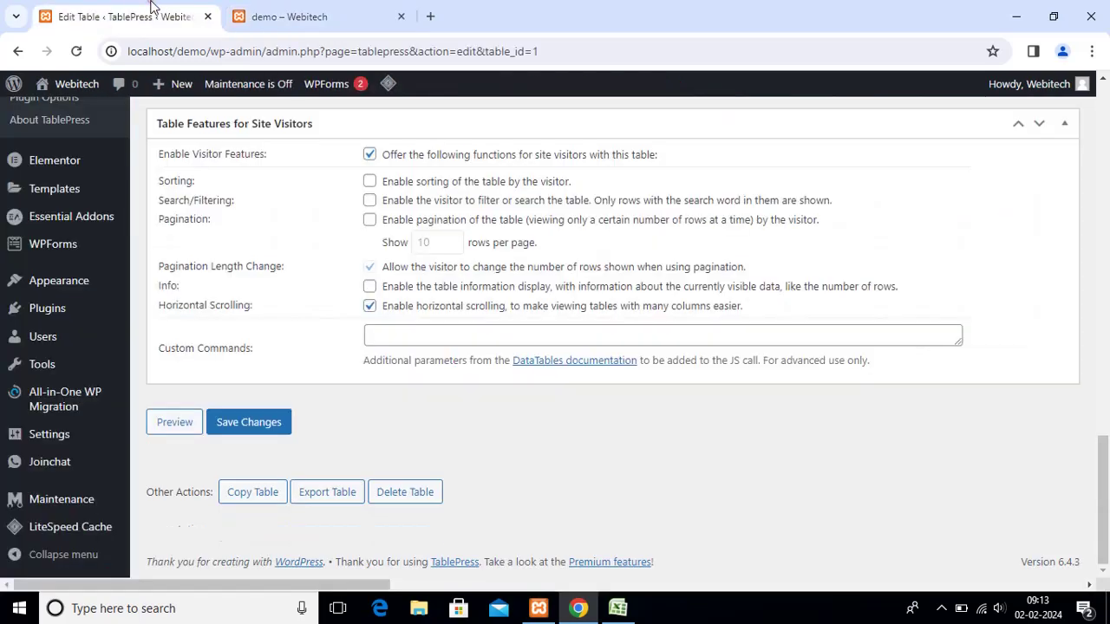
scroll(385, 390, "up", 15)
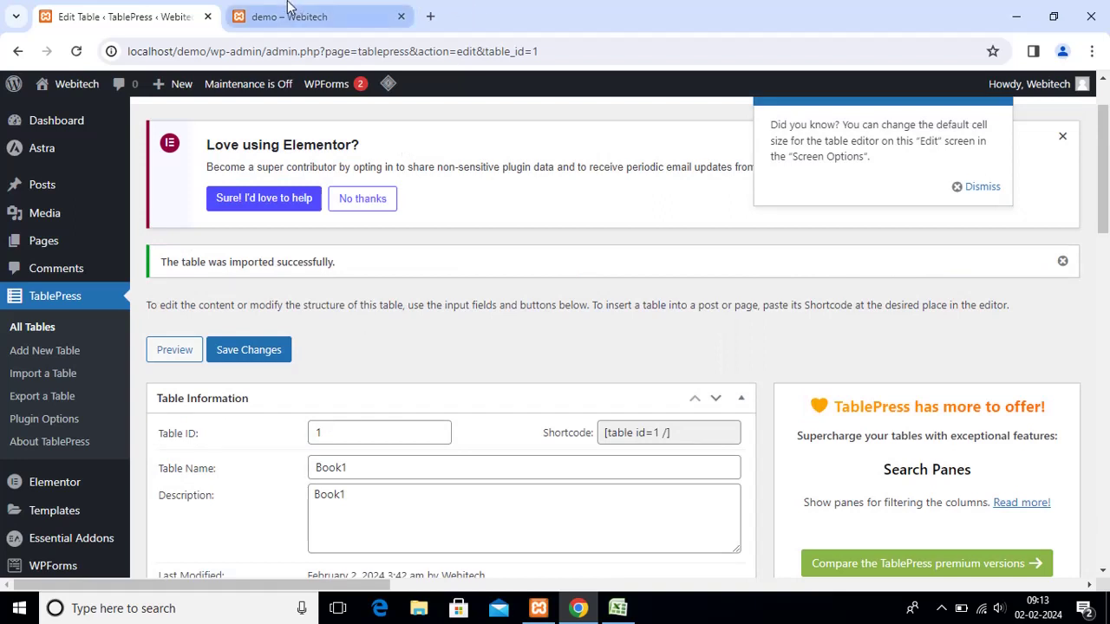
scroll(572, 248, "down", 2)
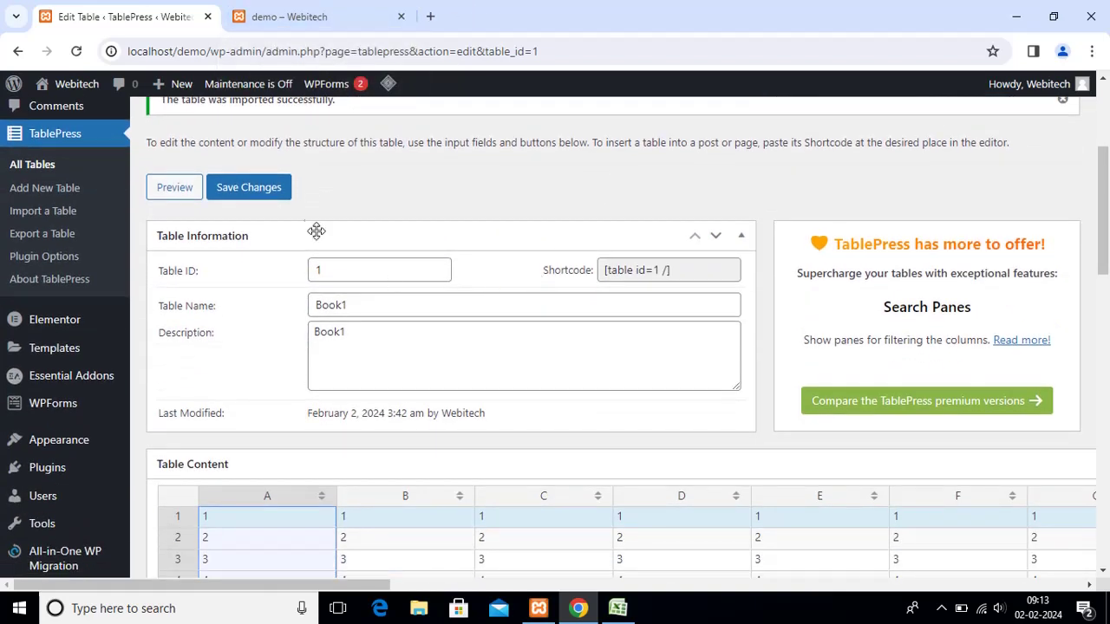
left_click(219, 191)
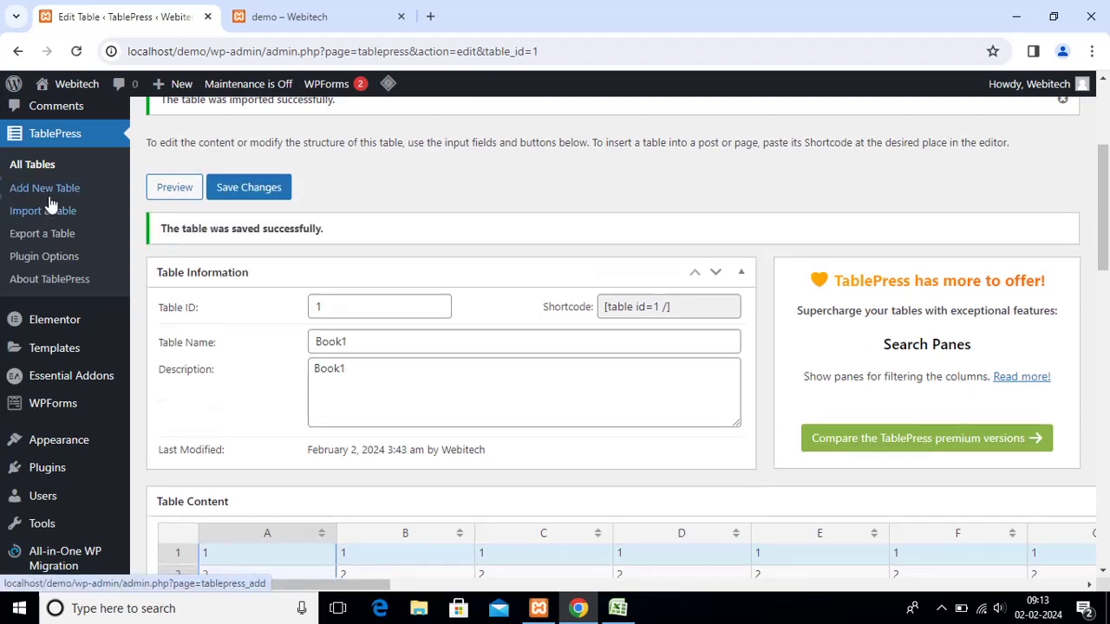
left_click(50, 203)
scroll(66, 216, "down", 3)
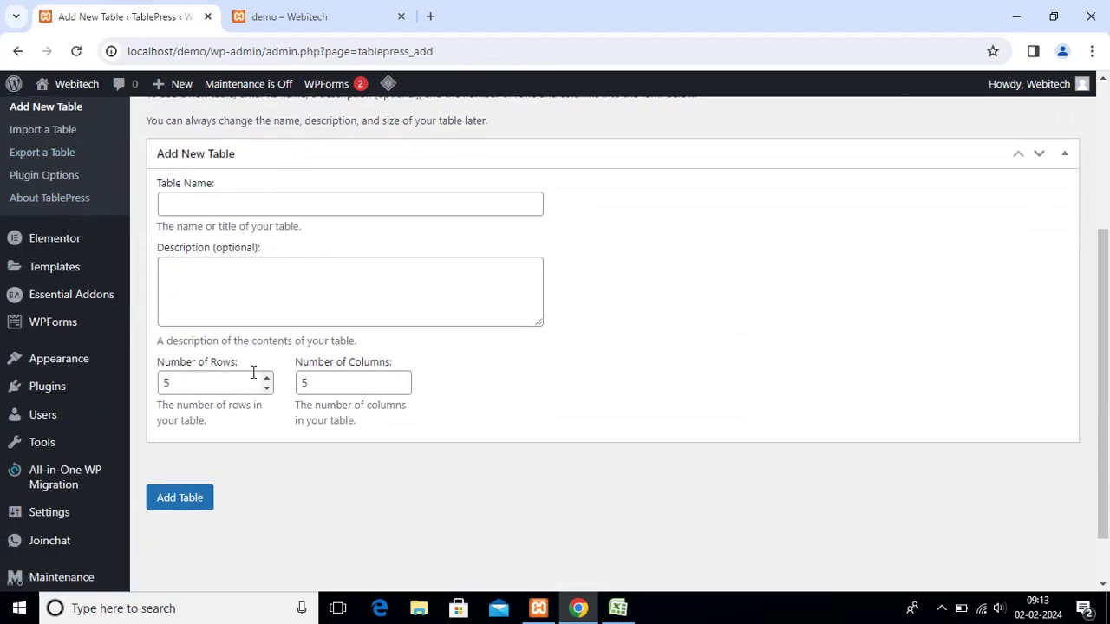
Return to the live demo page, look over the embedded table from its header row and reload the page.
left_click(295, 7)
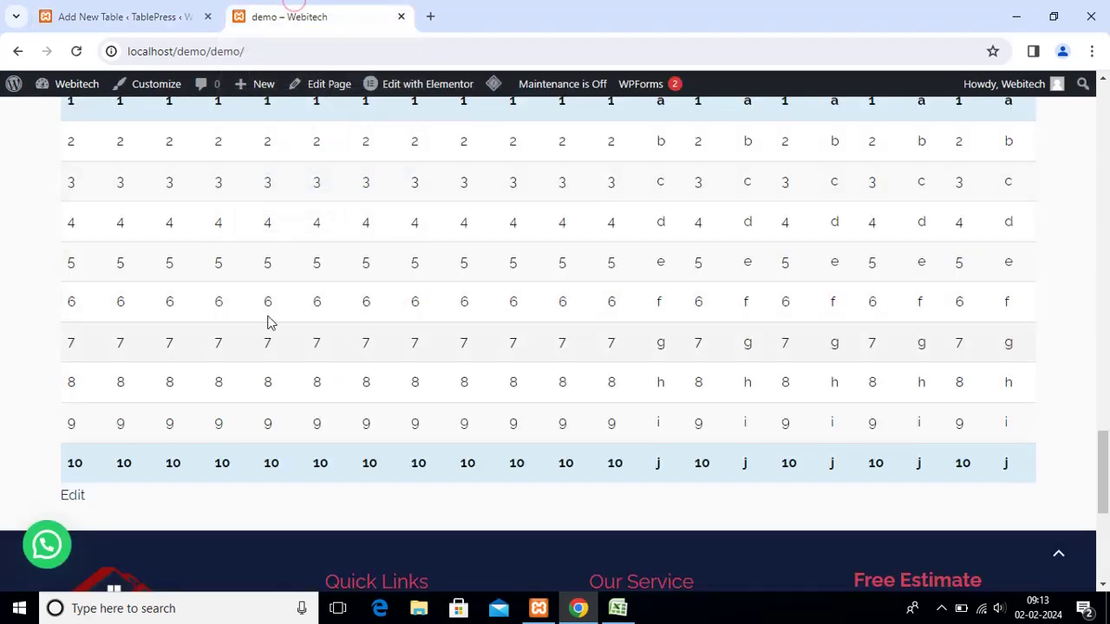
scroll(223, 308, "up", 2)
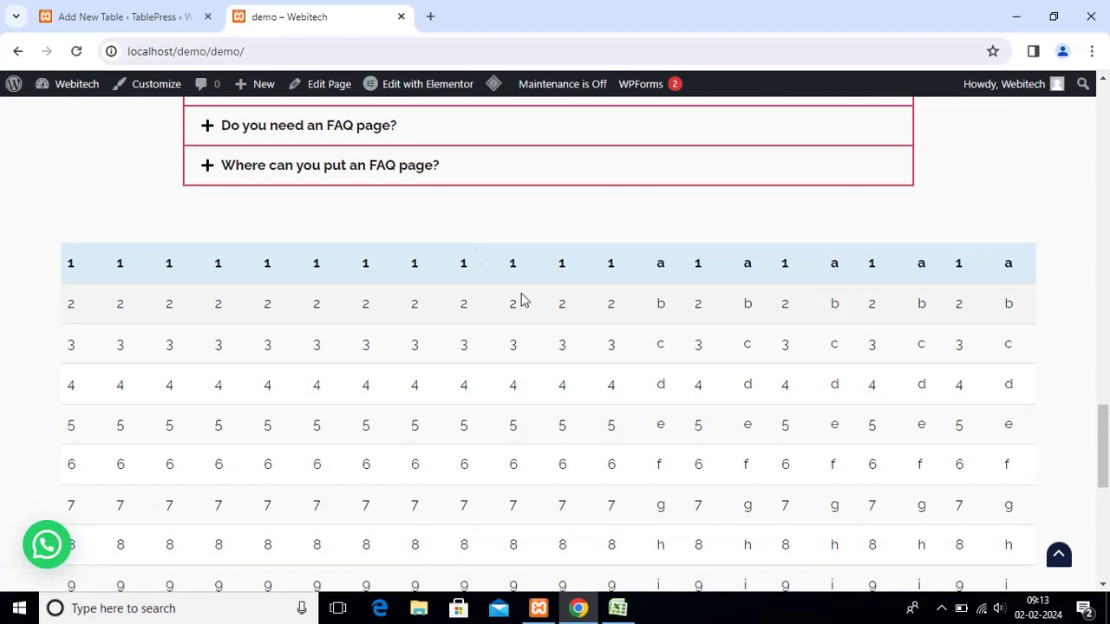
left_click(186, 7)
left_click(247, 7)
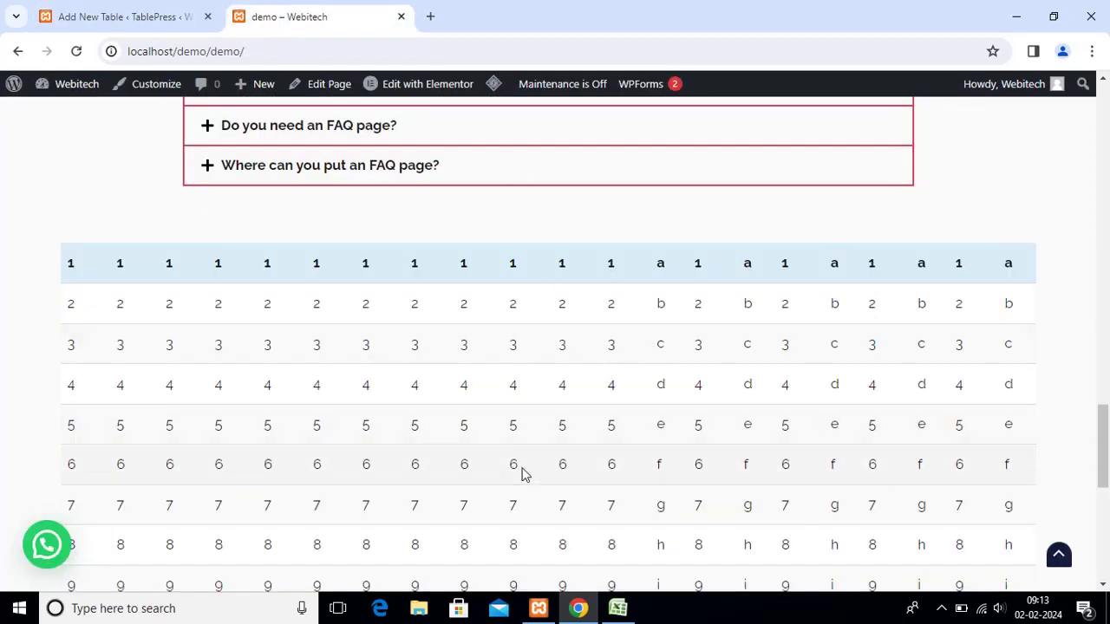
left_click(77, 52)
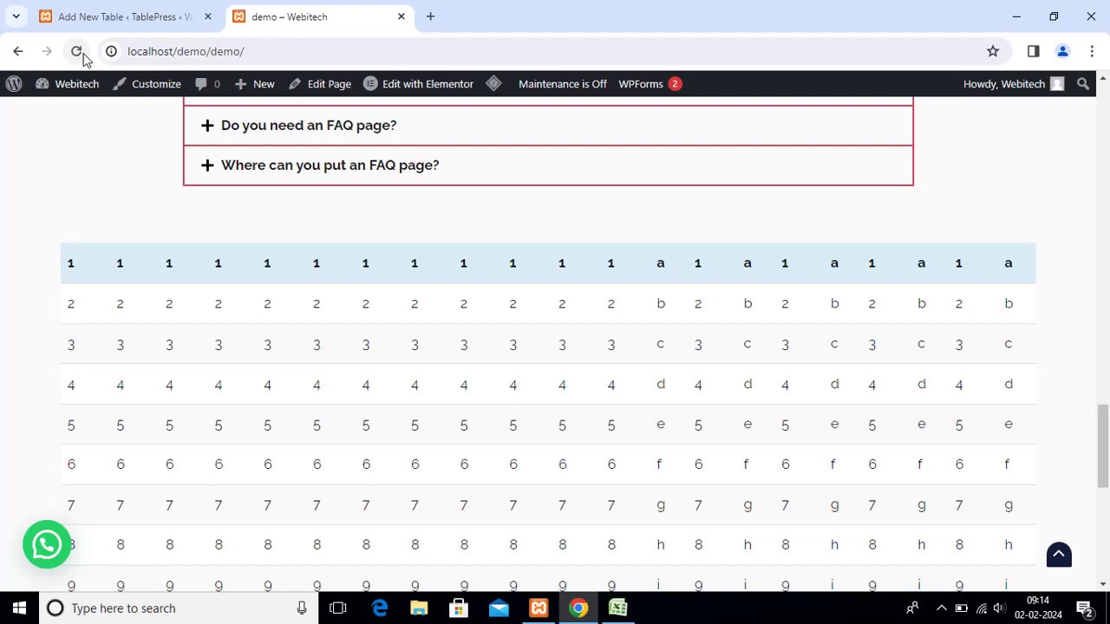